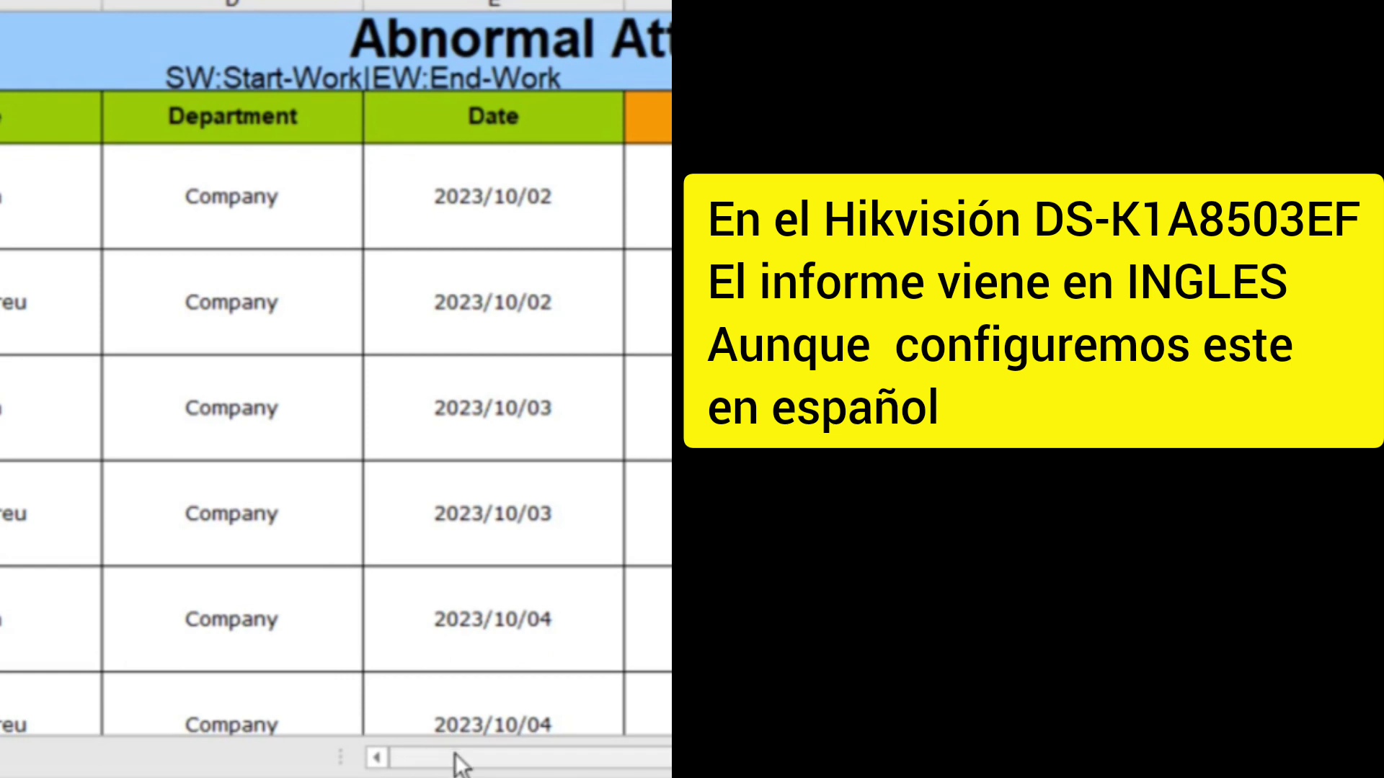
Switch to the 1AttendanceSummary workbook through the taskbar preview.
{"action": "left_click_drag", "start_coordinate": [461, 762], "coordinate": [620, 757]}
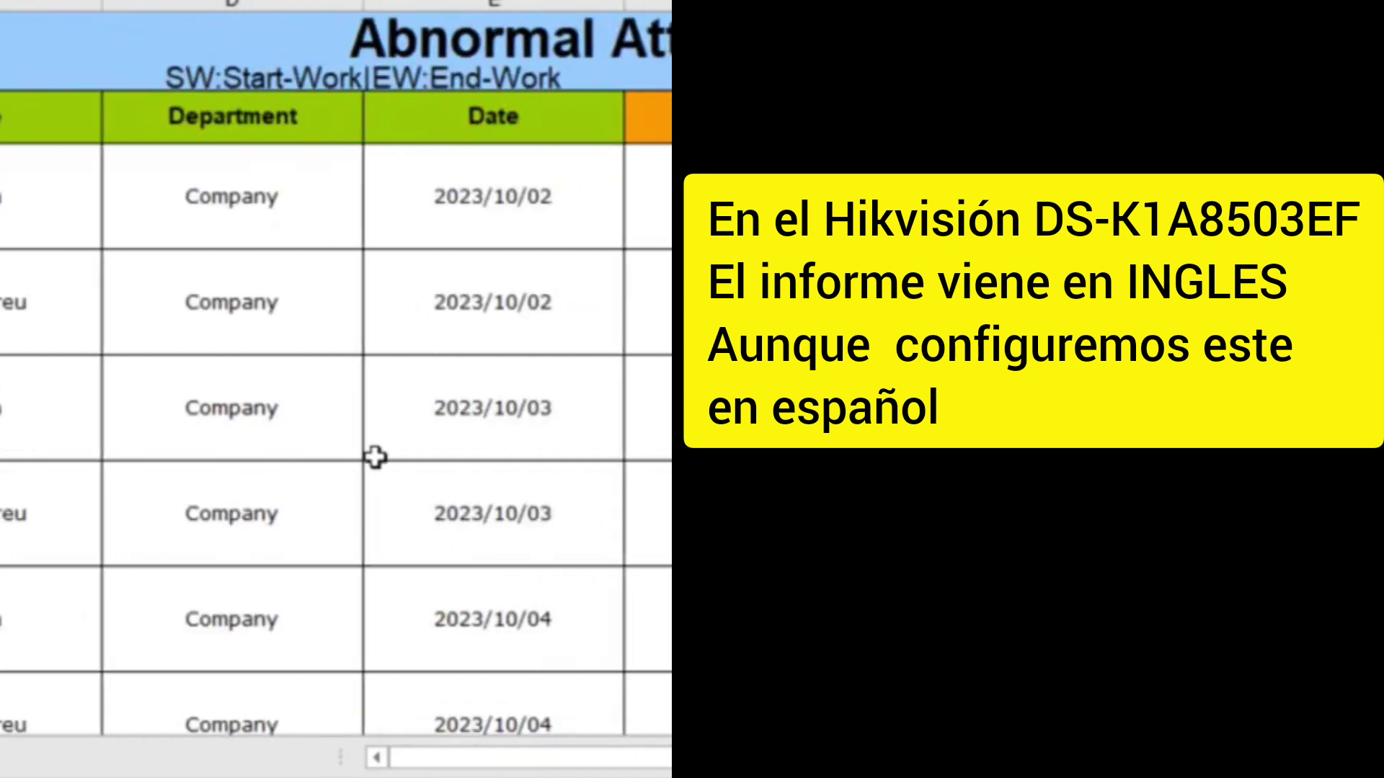
{"action": "scroll", "coordinate": [377, 444], "scroll_direction": "down", "scroll_amount": 10}
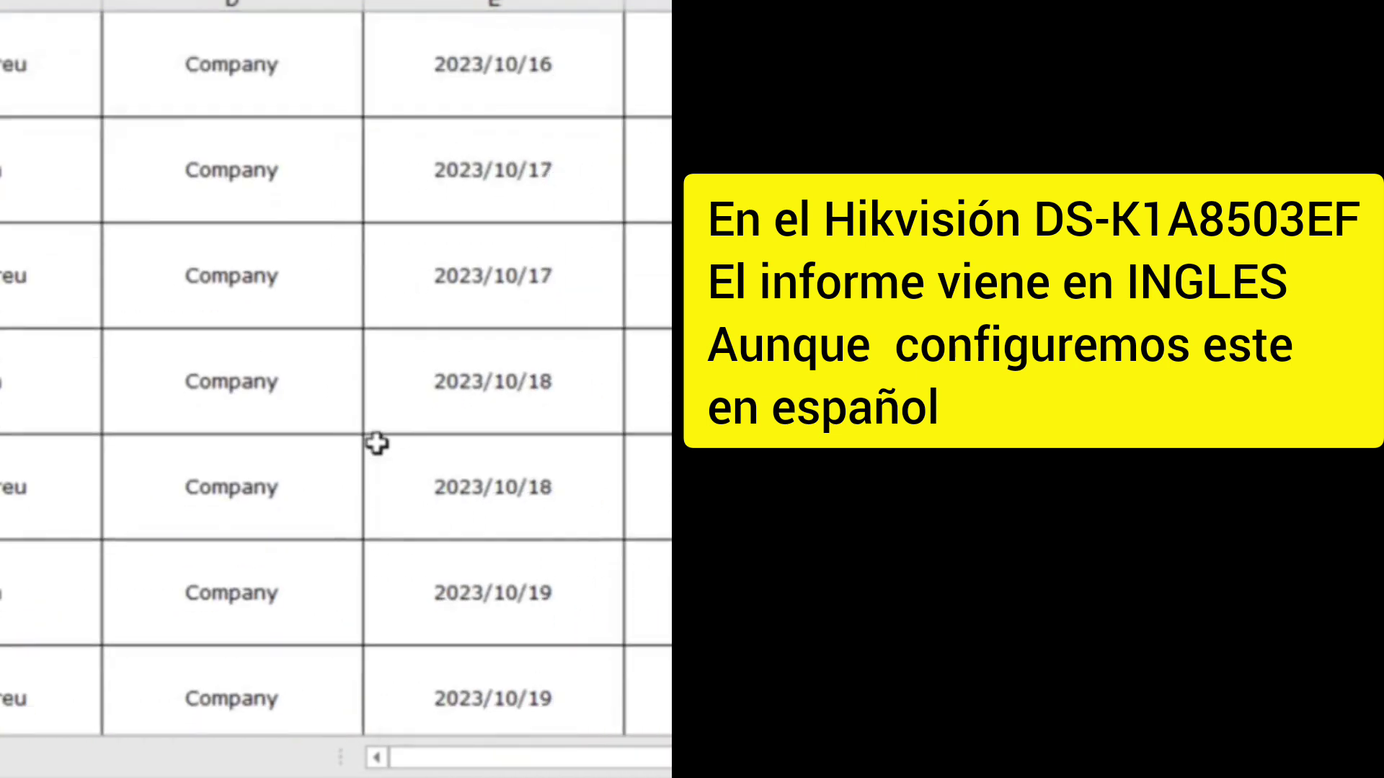
{"action": "scroll", "coordinate": [648, 584], "scroll_direction": "up", "scroll_amount": 2}
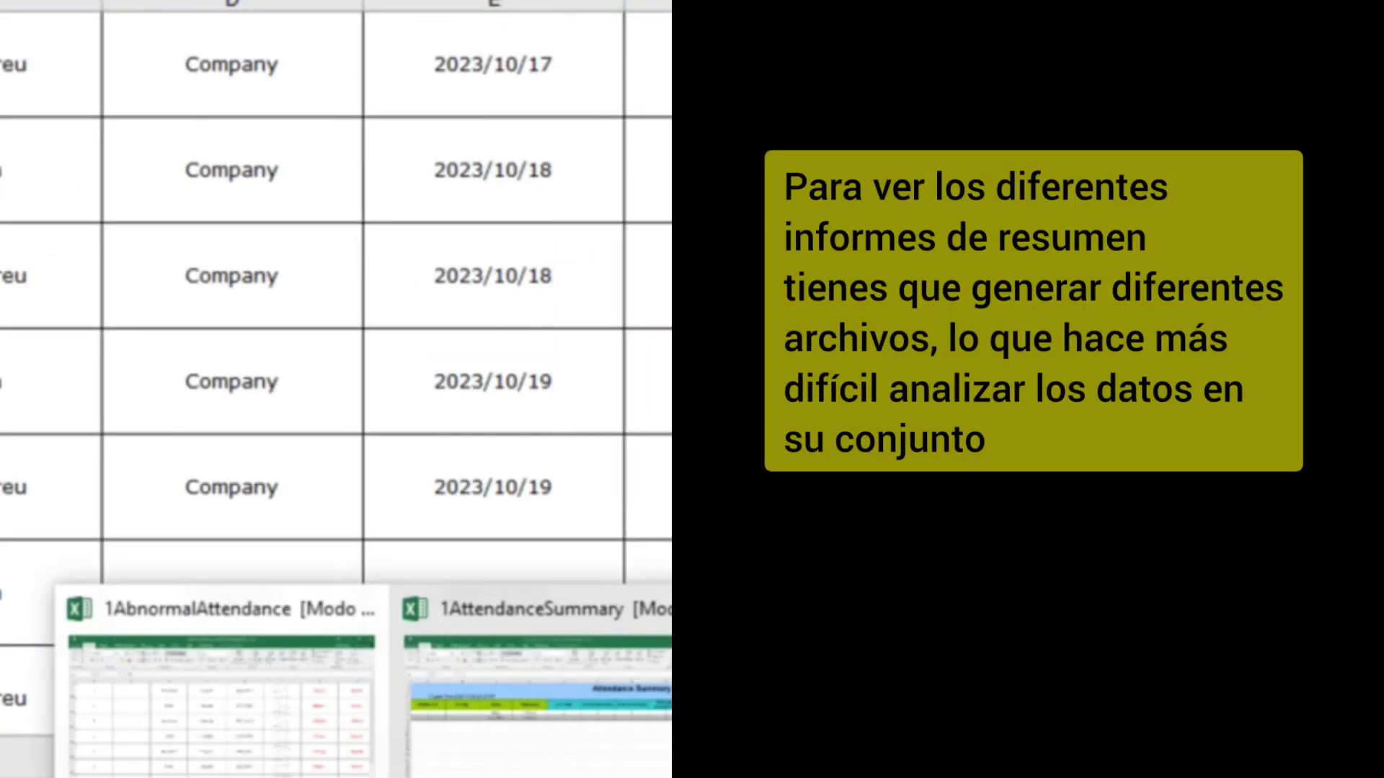
{"action": "left_click", "coordinate": [618, 753]}
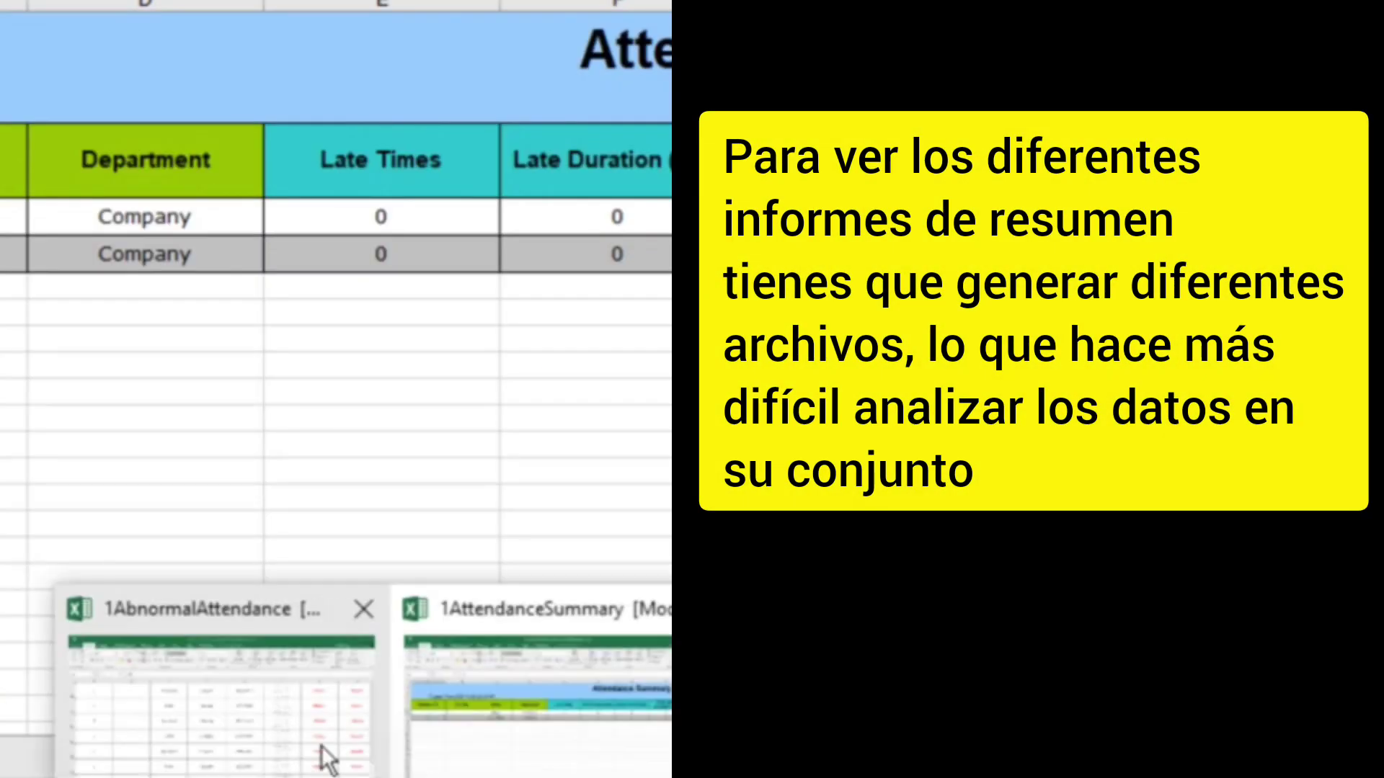
Go back to the 1AbnormalAttendance report and scroll left through its per-day columns.
{"action": "left_click_drag", "start_coordinate": [469, 764], "coordinate": [713, 763]}
{"action": "left_click", "coordinate": [216, 688]}
{"action": "scroll", "coordinate": [336, 361], "scroll_direction": "left", "scroll_amount": 10}
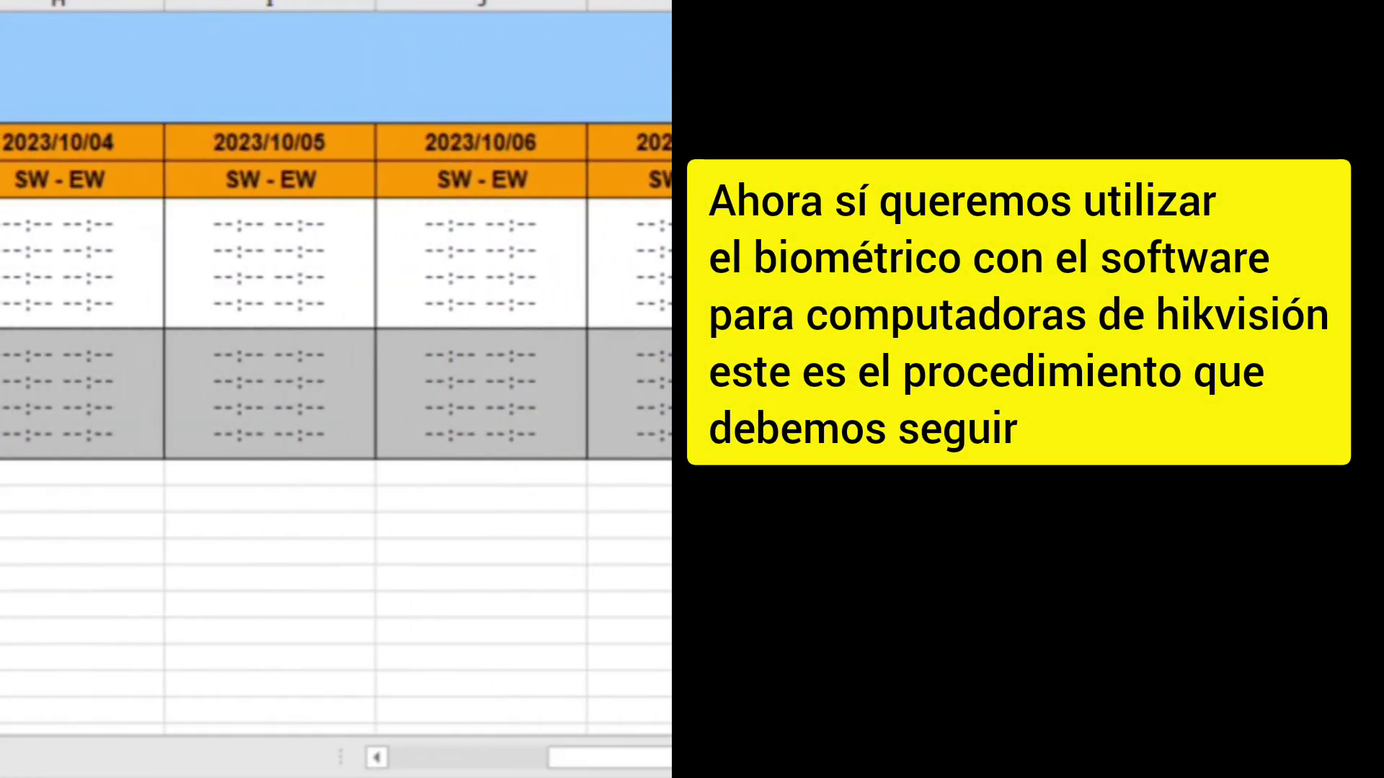
{"action": "scroll", "coordinate": [336, 361], "scroll_direction": "left", "scroll_amount": 4}
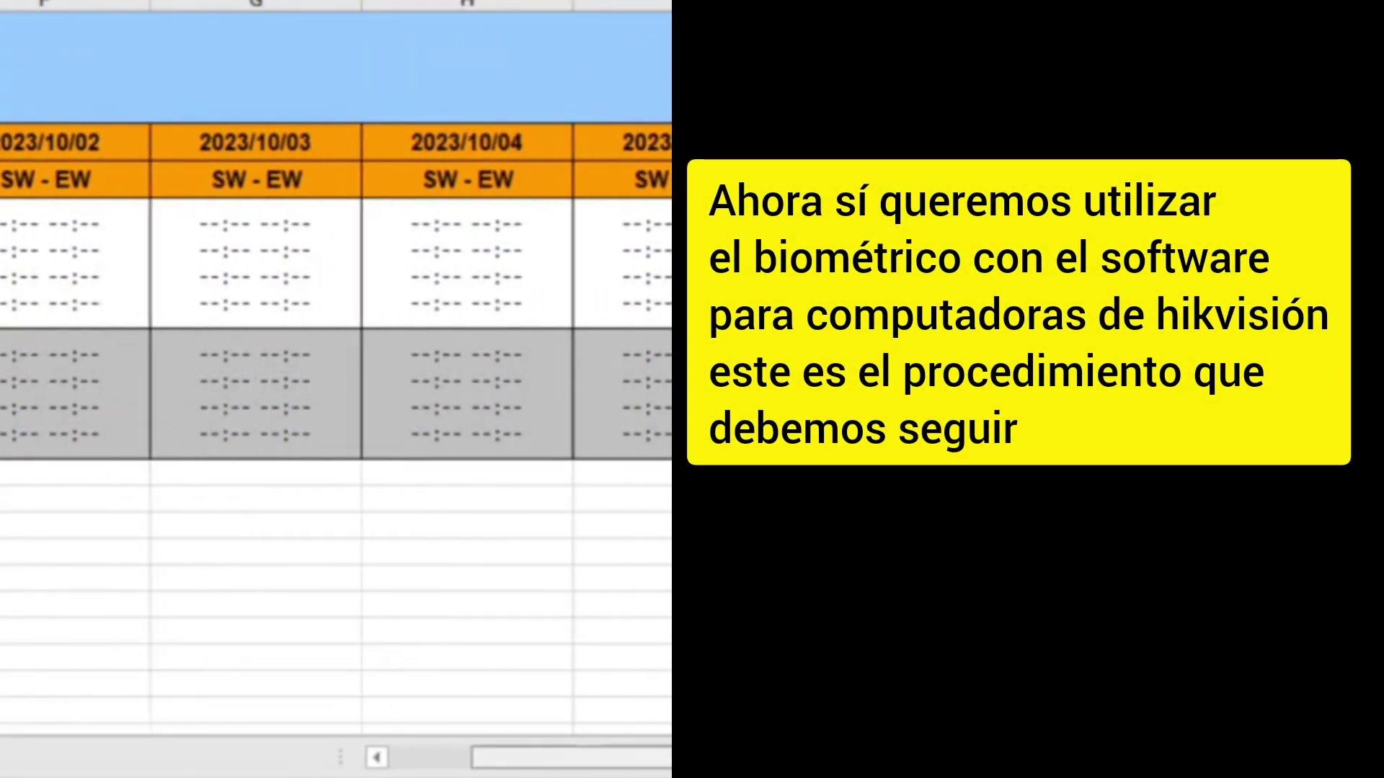
{"action": "left_click", "coordinate": [361, 633]}
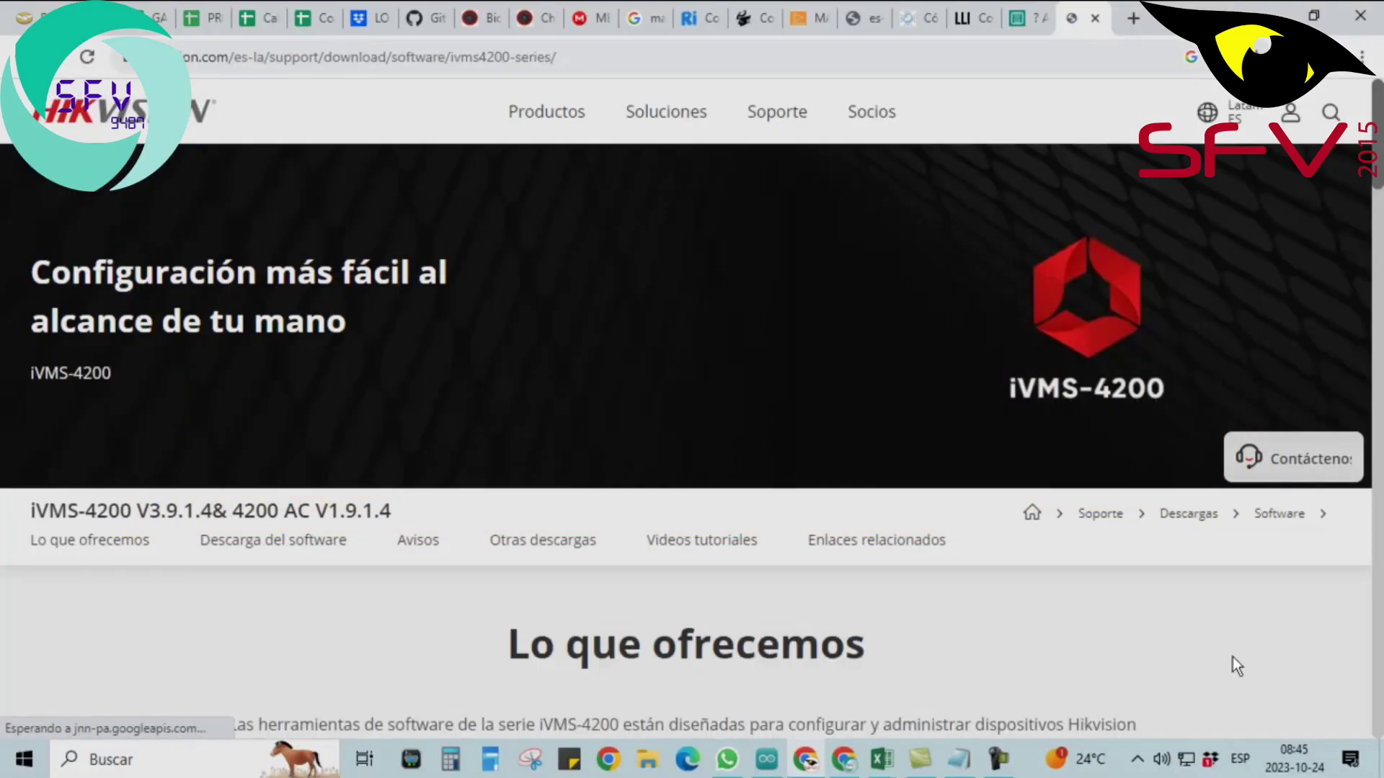
Scroll the iVMS-4200 support page down to the Descarga del software section.
{"action": "scroll", "coordinate": [833, 439], "scroll_direction": "down", "scroll_amount": 4}
{"action": "scroll", "coordinate": [829, 441], "scroll_direction": "down", "scroll_amount": 13}
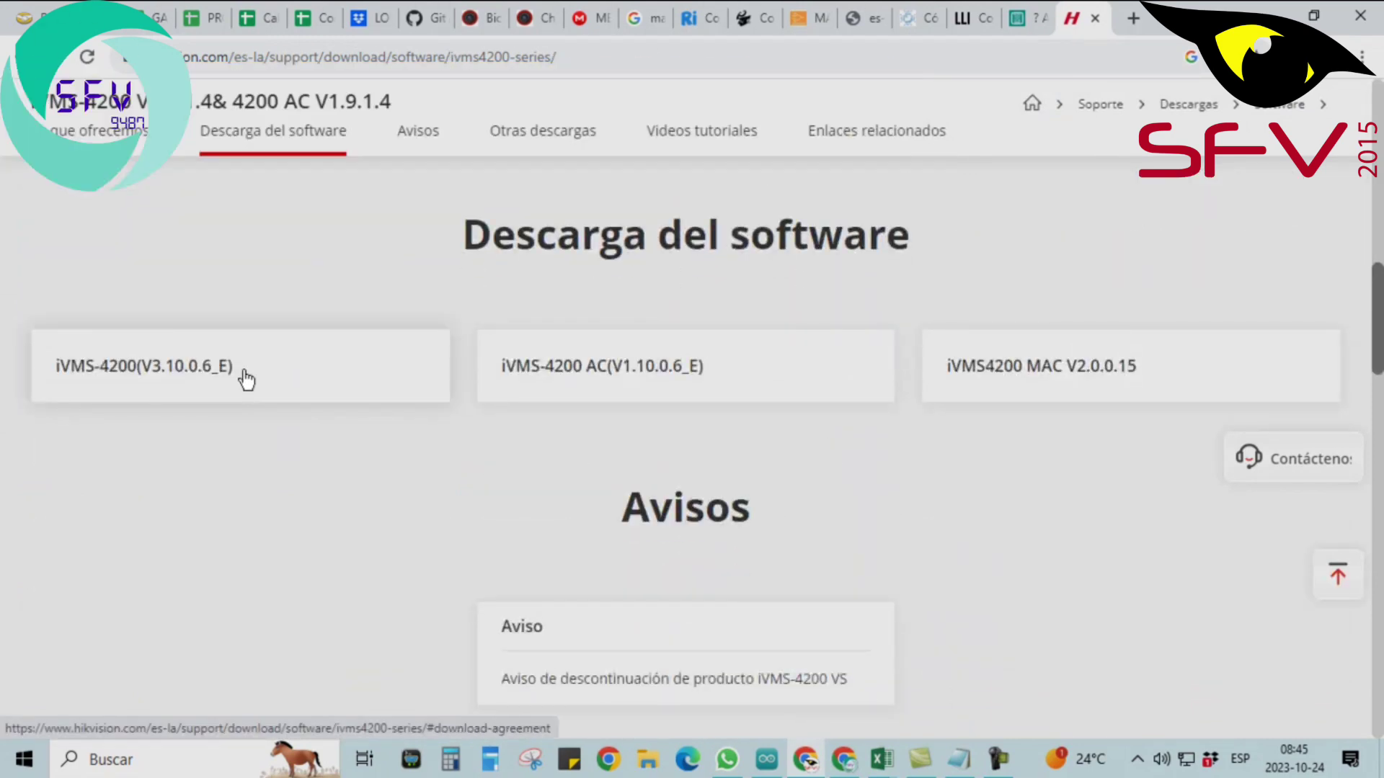
Accept the license and save iVMS-4200-V3.10.0.6_E.exe into Escritorio > Comparacion Hikvision 5YA10.
{"action": "left_click", "coordinate": [245, 376]}
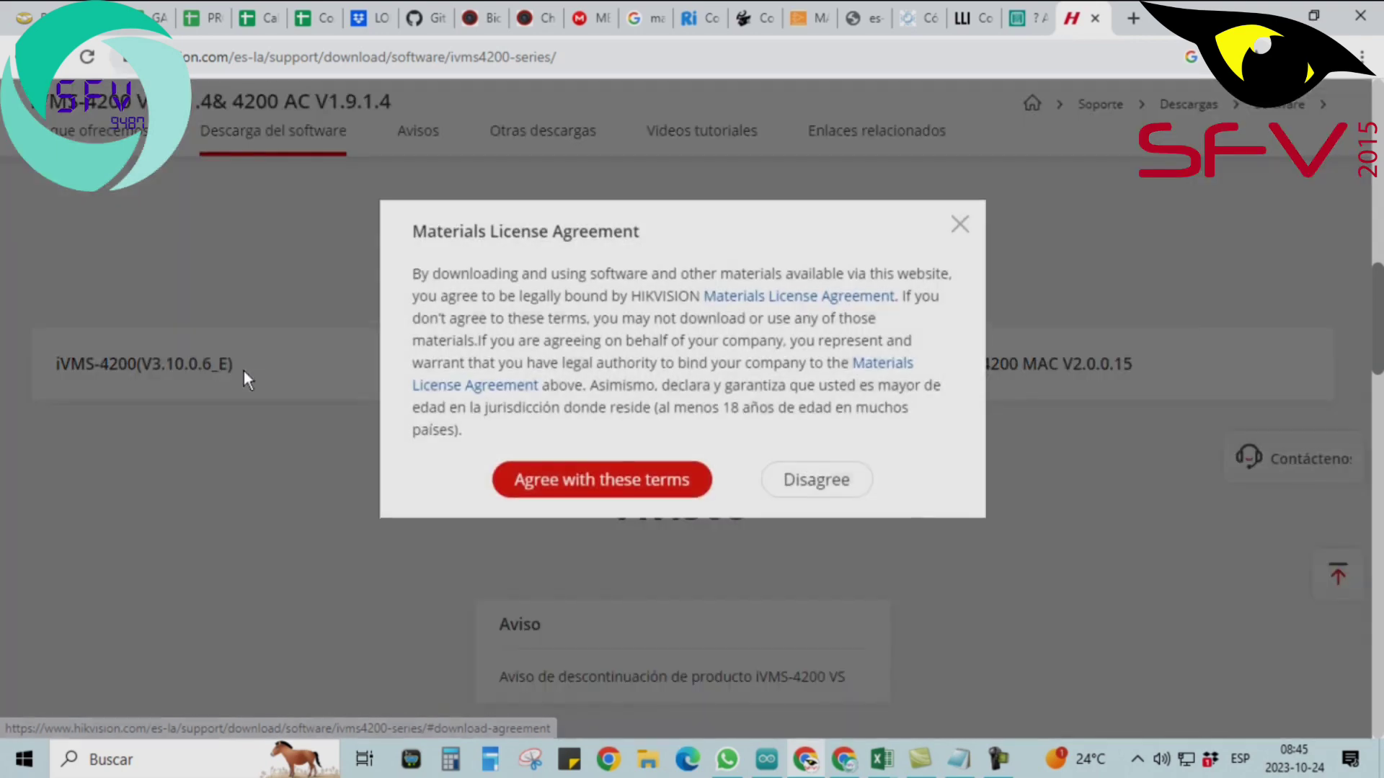
{"action": "left_click", "coordinate": [611, 494]}
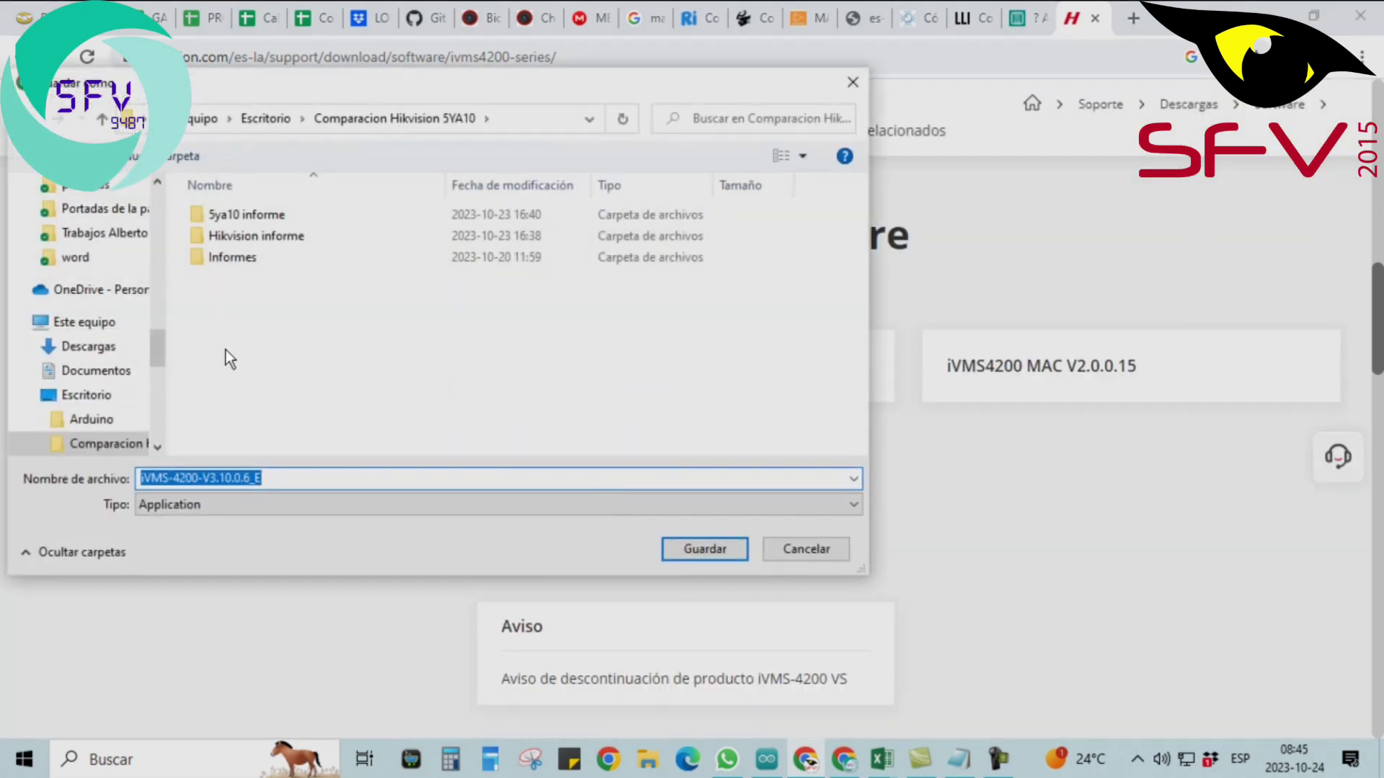
{"action": "left_click", "coordinate": [96, 399]}
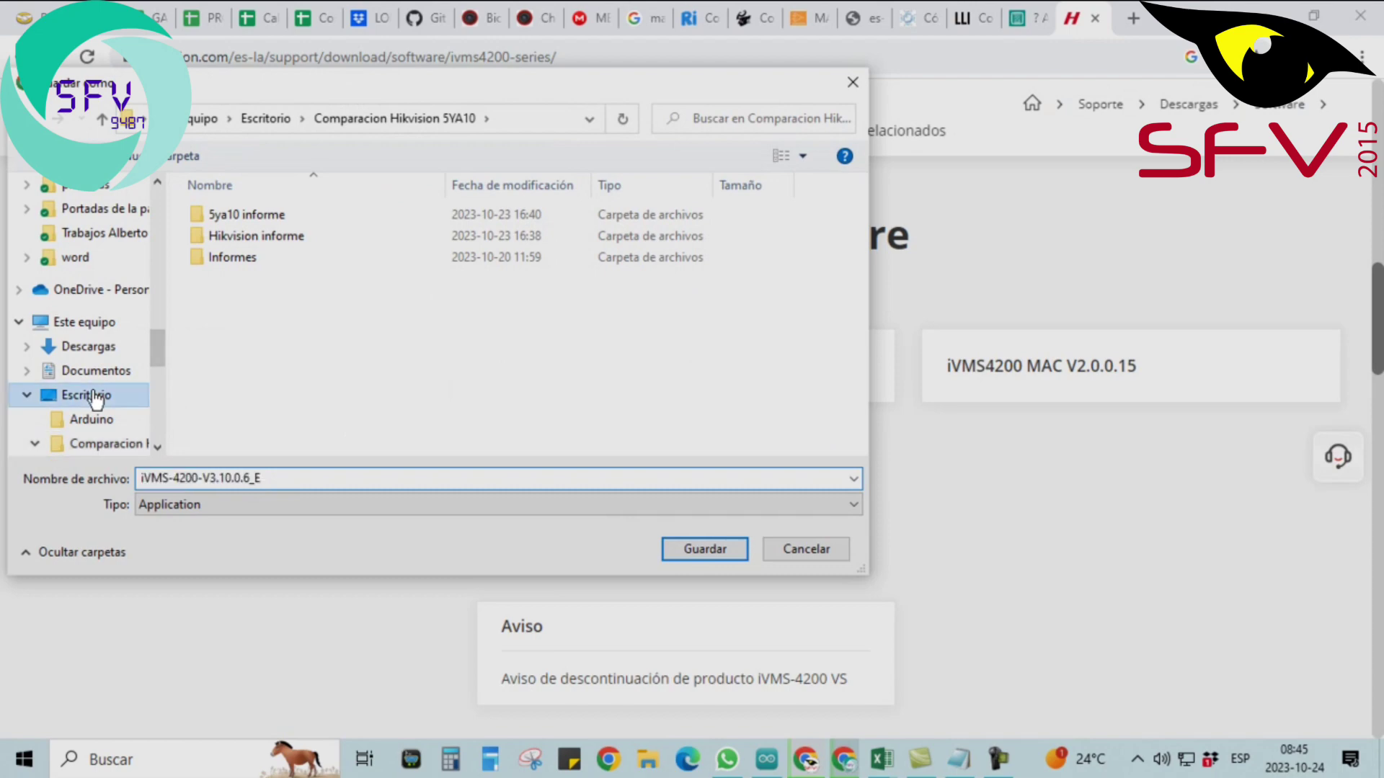
{"action": "double_click", "coordinate": [346, 269]}
{"action": "left_click", "coordinate": [719, 549]}
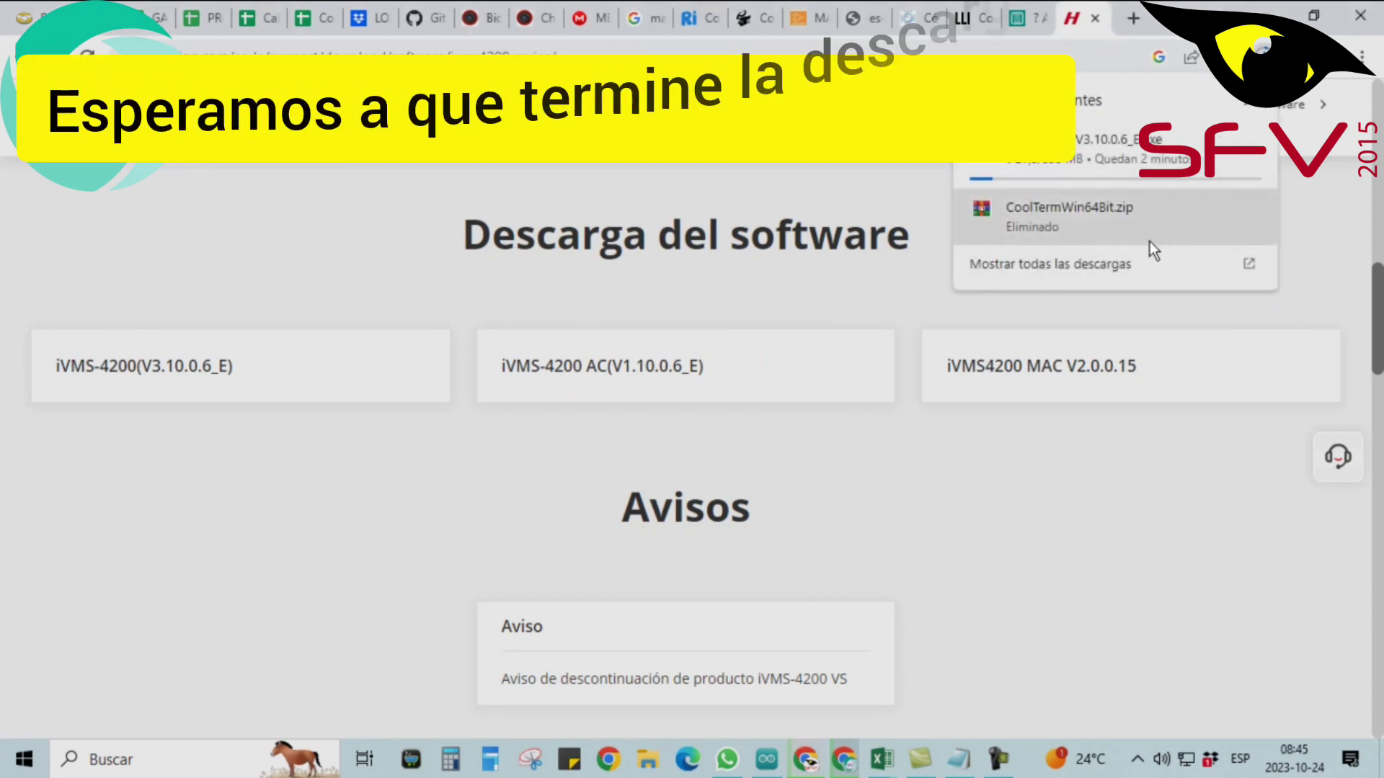
{"action": "left_click", "coordinate": [1131, 259]}
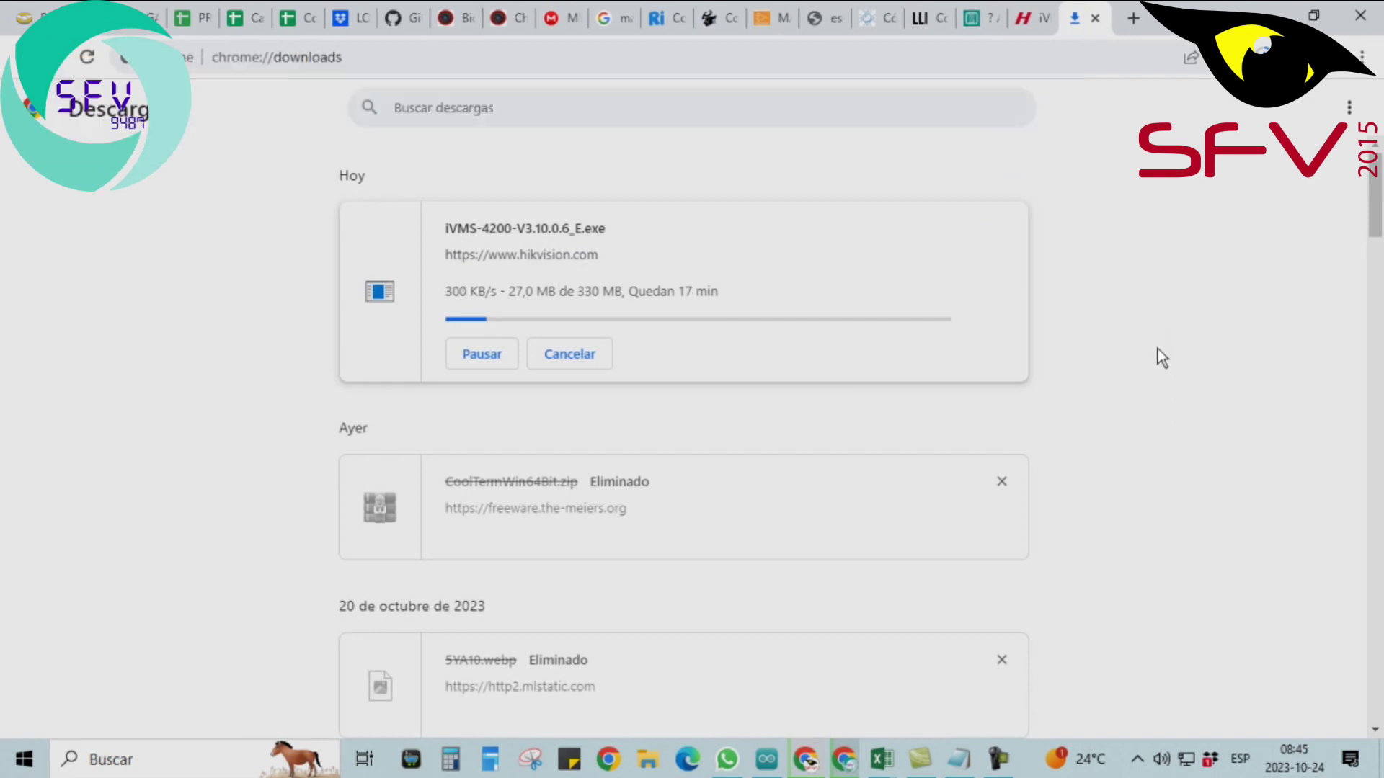
{"action": "left_click", "coordinate": [1002, 761]}
Resume the iVMS-4200 installer download that stopped with a network error.
{"action": "left_click", "coordinate": [1002, 761]}
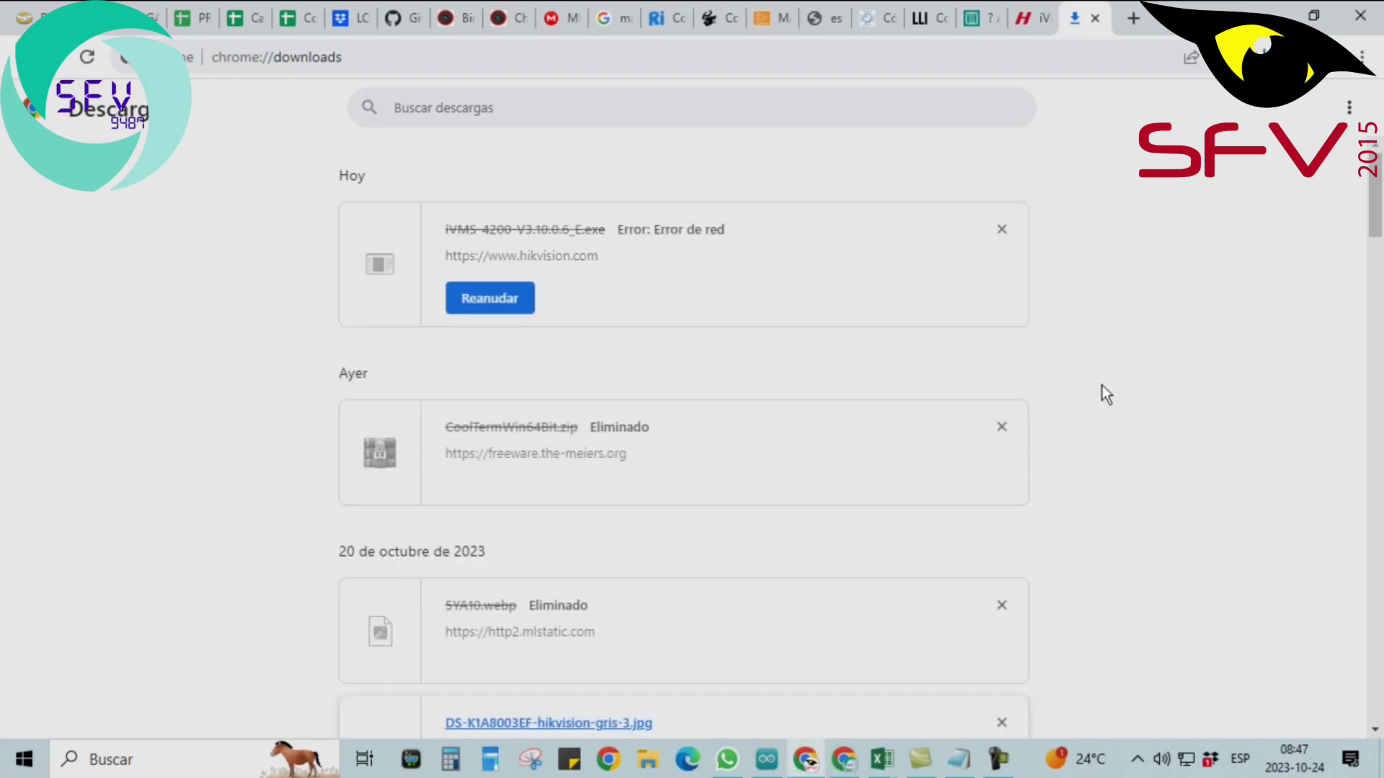
{"action": "left_click", "coordinate": [485, 300]}
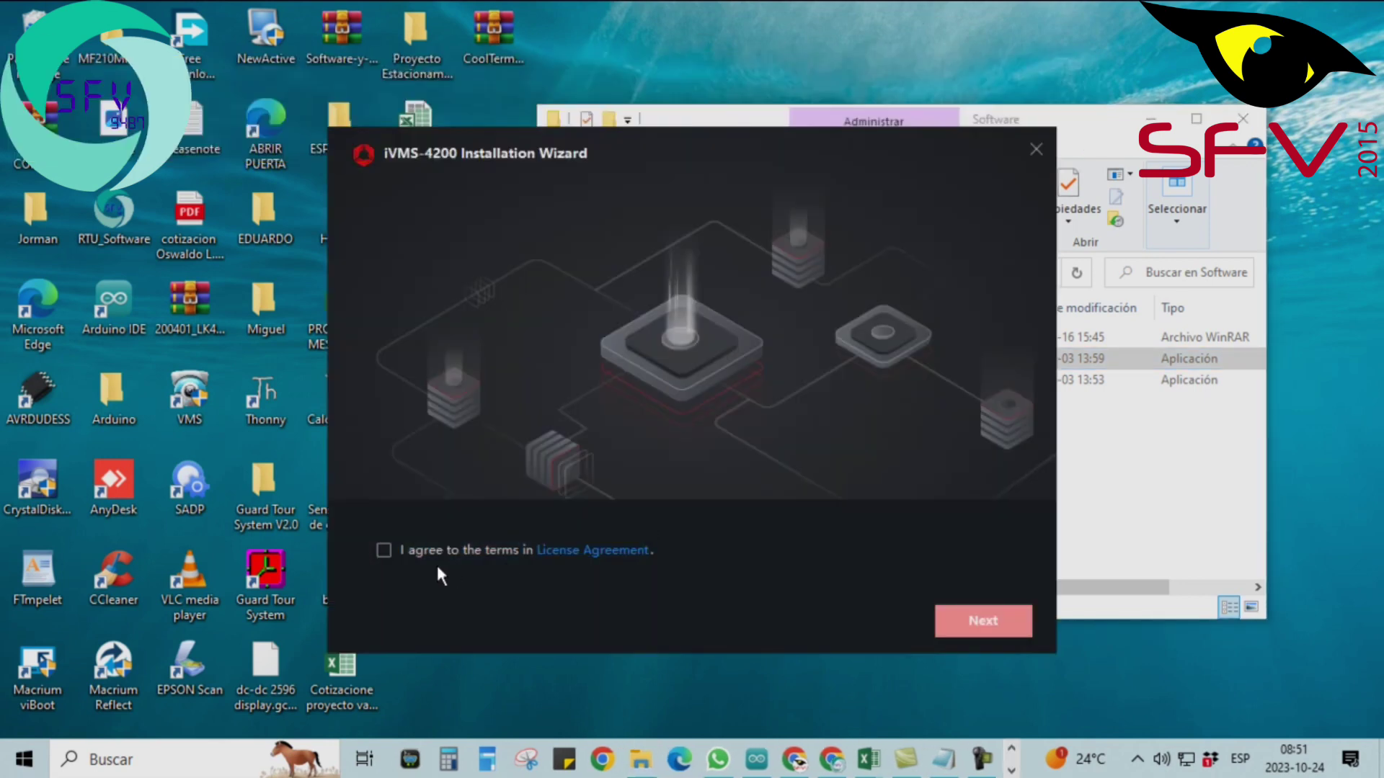
Install iVMS-4200 with all features except AI Dashboard, then finish and launch the client.
{"action": "left_click", "coordinate": [970, 621]}
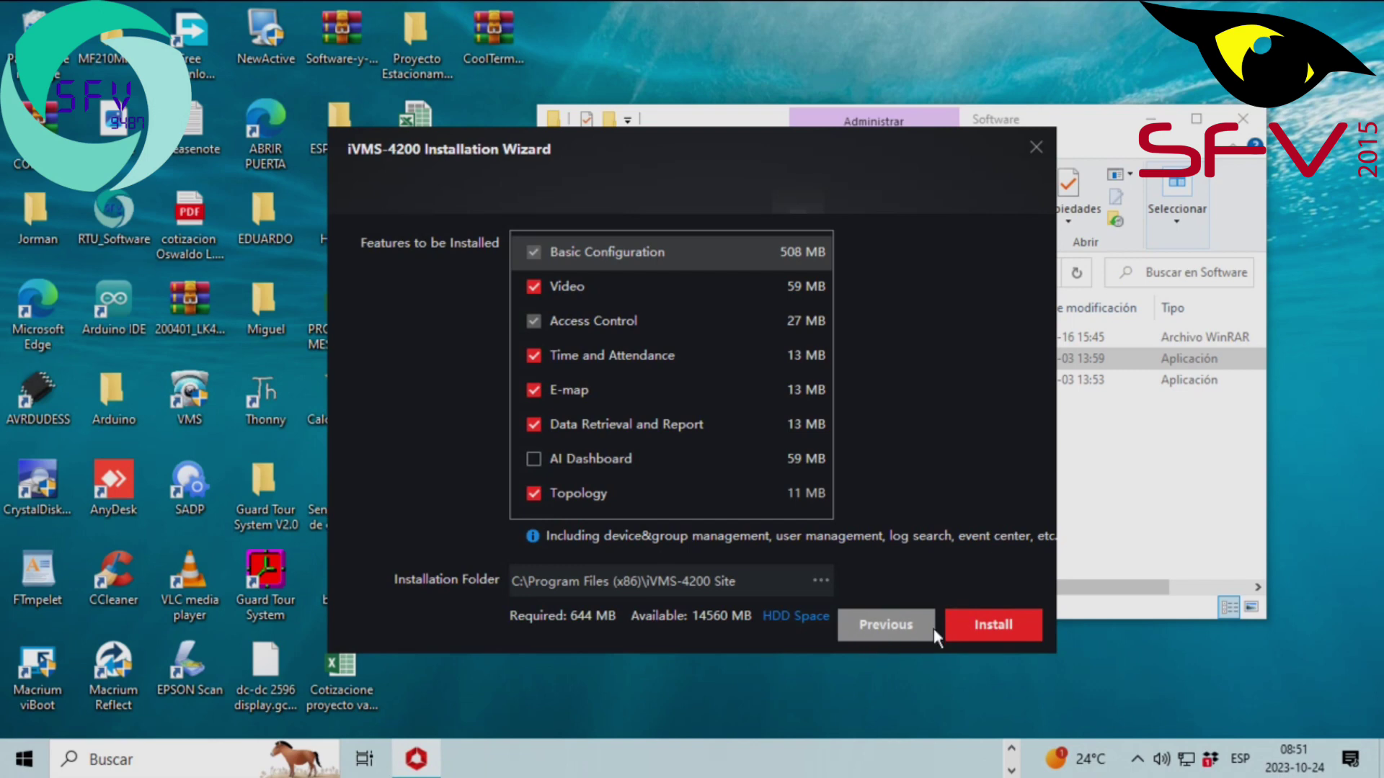
{"action": "left_click", "coordinate": [971, 624]}
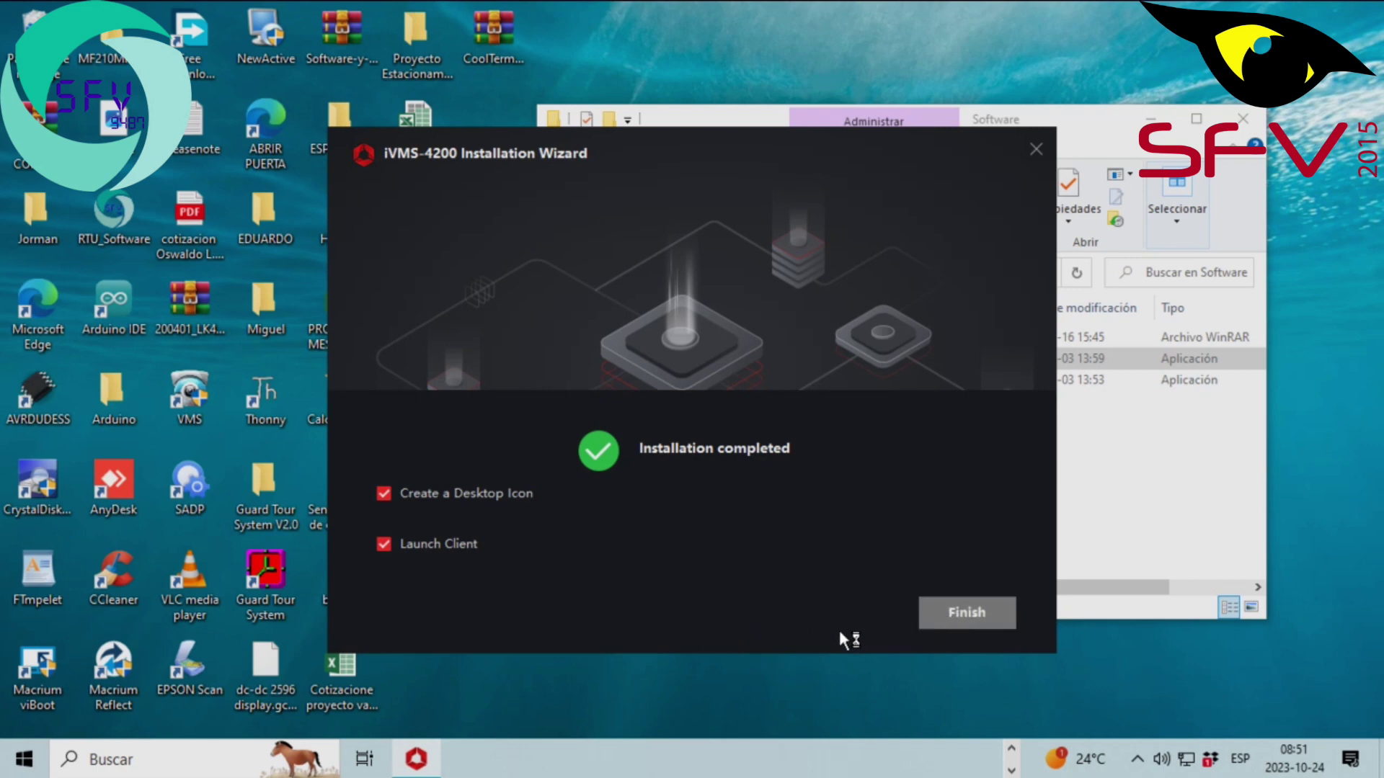
{"action": "key", "text": "Return"}
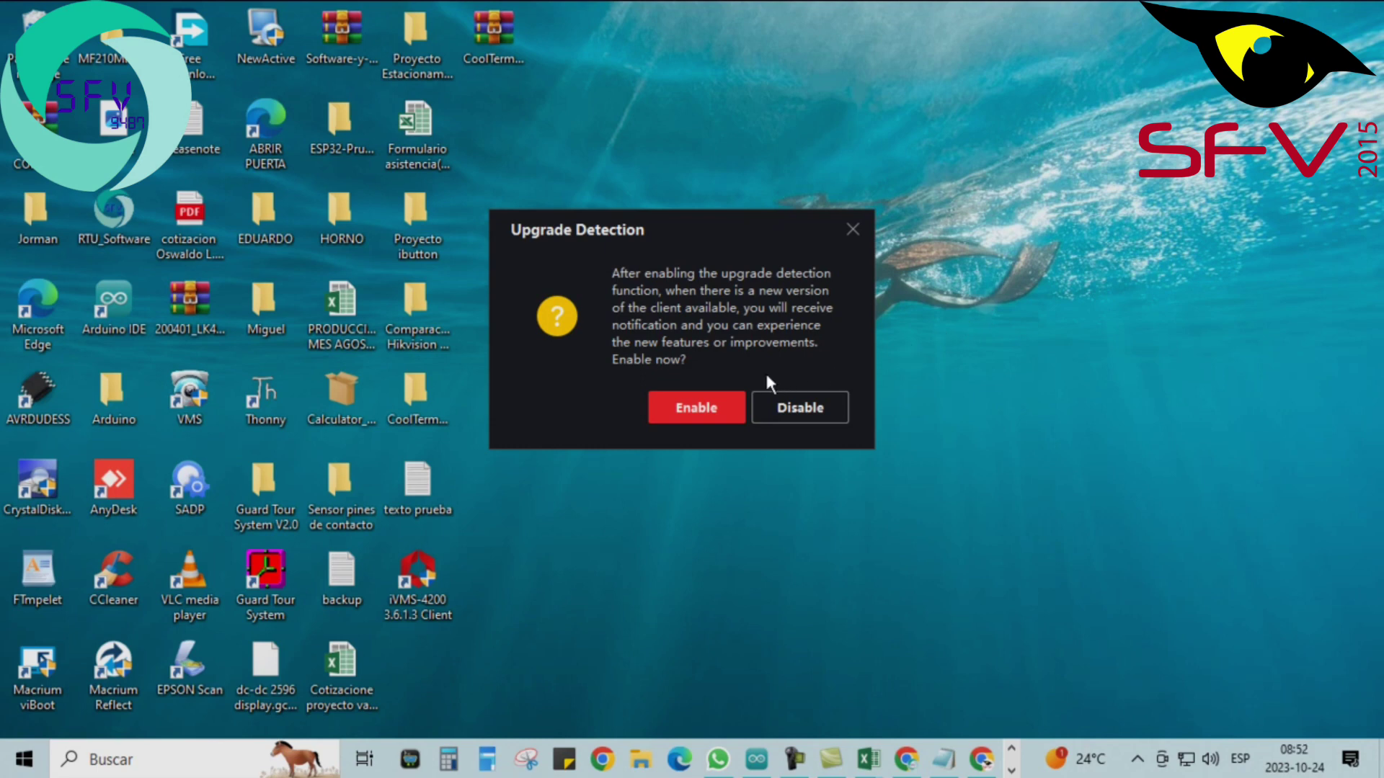
Decline upgrade detection and create the super user with a strong password and auto-login.
{"action": "left_click", "coordinate": [776, 401]}
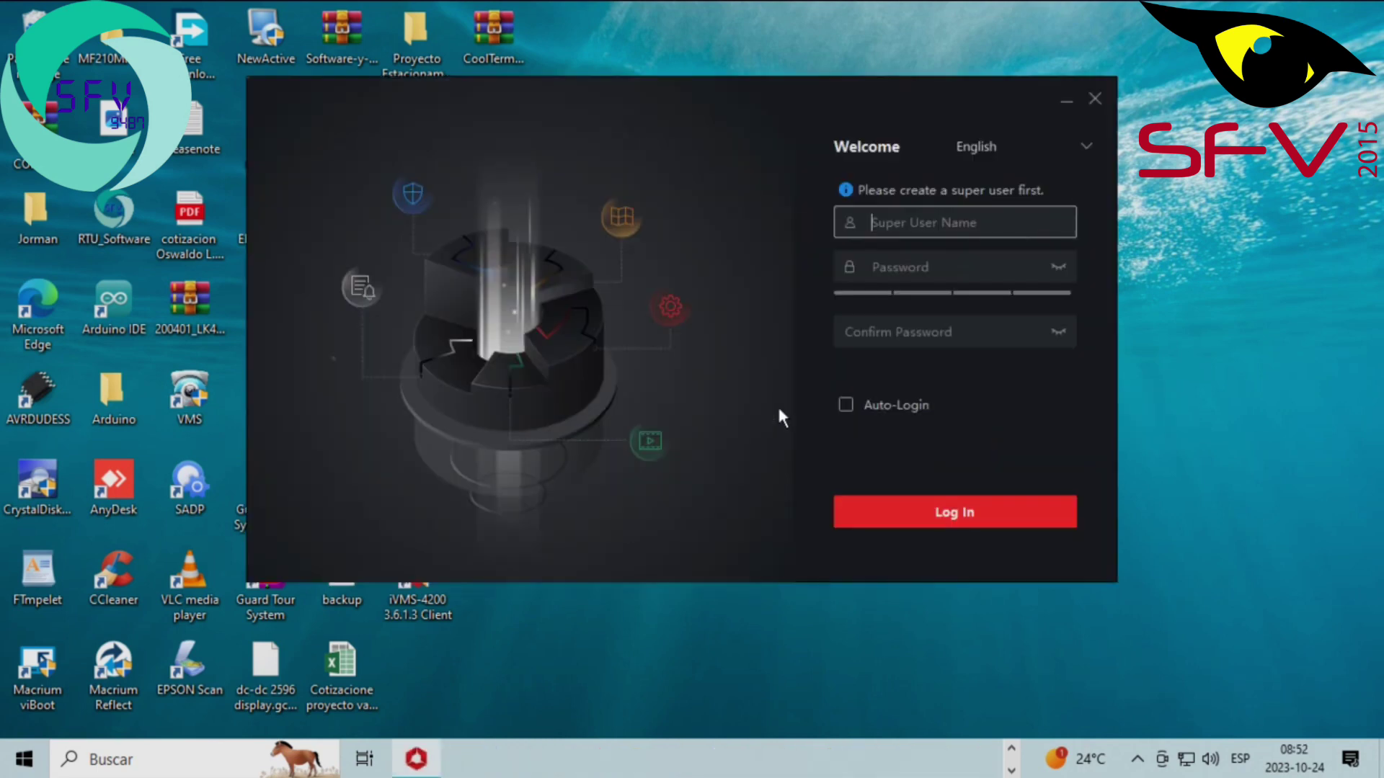
{"action": "left_click", "coordinate": [932, 235]}
{"action": "key", "text": "Tab"}
{"action": "key", "text": "Tab"}
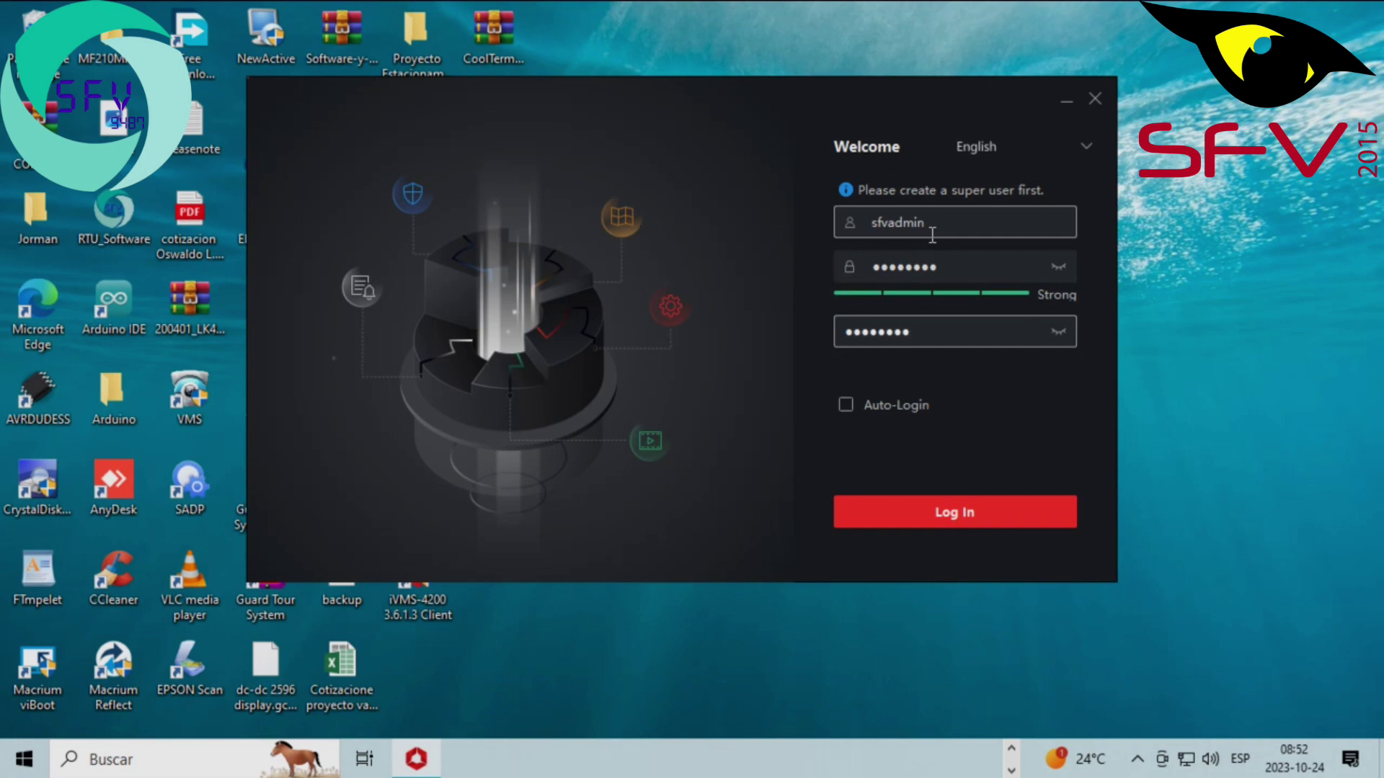
{"action": "left_click", "coordinate": [846, 404]}
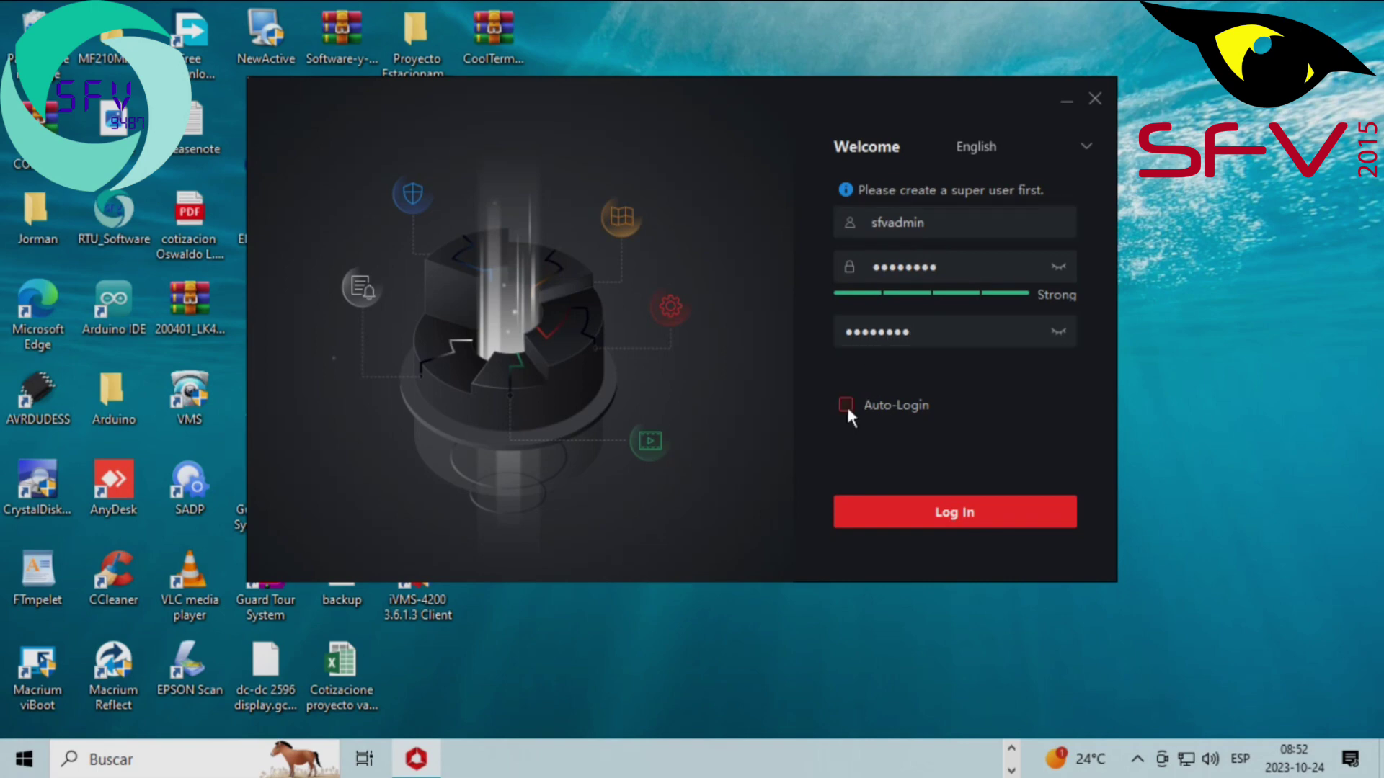
{"action": "left_click", "coordinate": [924, 503]}
Answer security questions on father's name, mother's first name and favorite teacher, then log in.
{"action": "left_click", "coordinate": [1001, 221]}
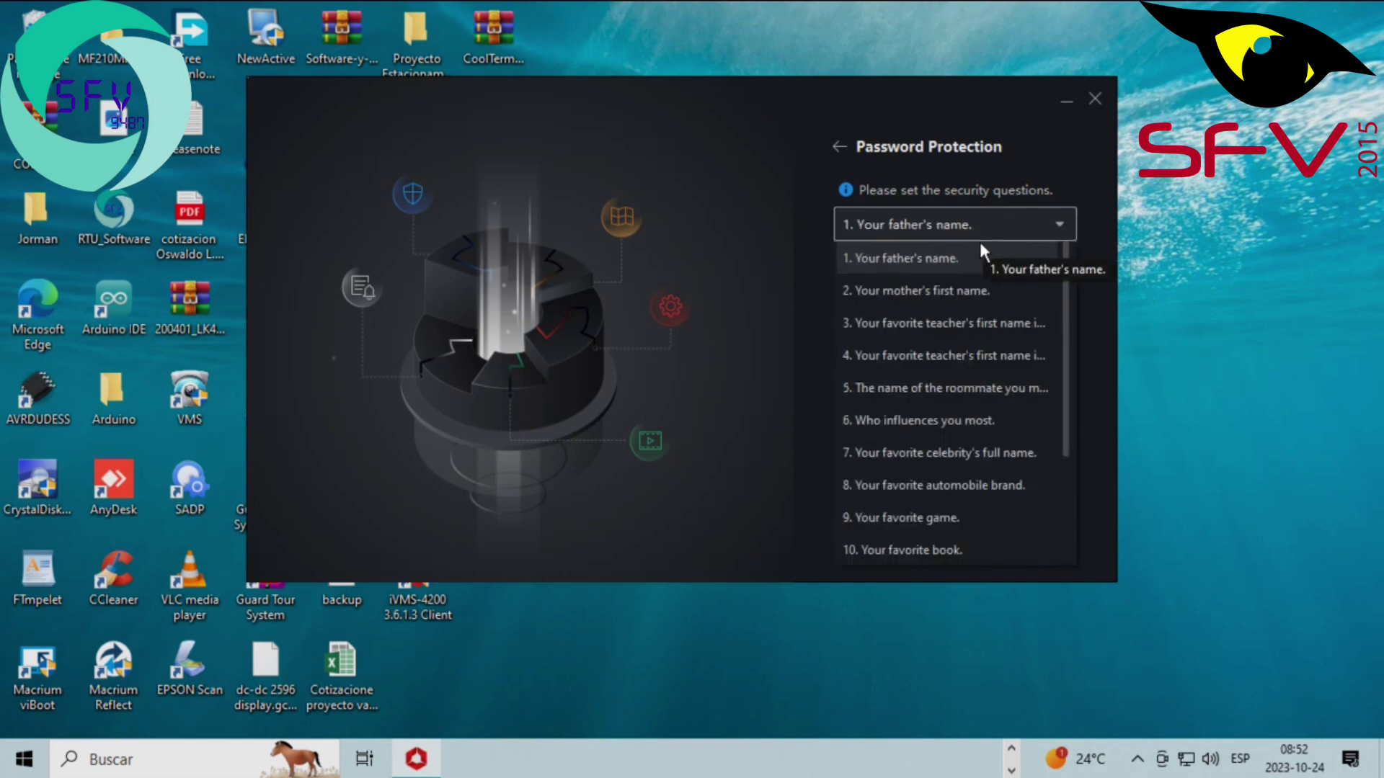
{"action": "left_click", "coordinate": [973, 258]}
{"action": "left_click", "coordinate": [969, 267]}
{"action": "type", "text": "a"}
{"action": "left_click", "coordinate": [967, 312]}
{"action": "left_click", "coordinate": [956, 375]}
{"action": "left_click", "coordinate": [954, 360]}
{"action": "type", "text": "b"}
{"action": "left_click", "coordinate": [950, 397]}
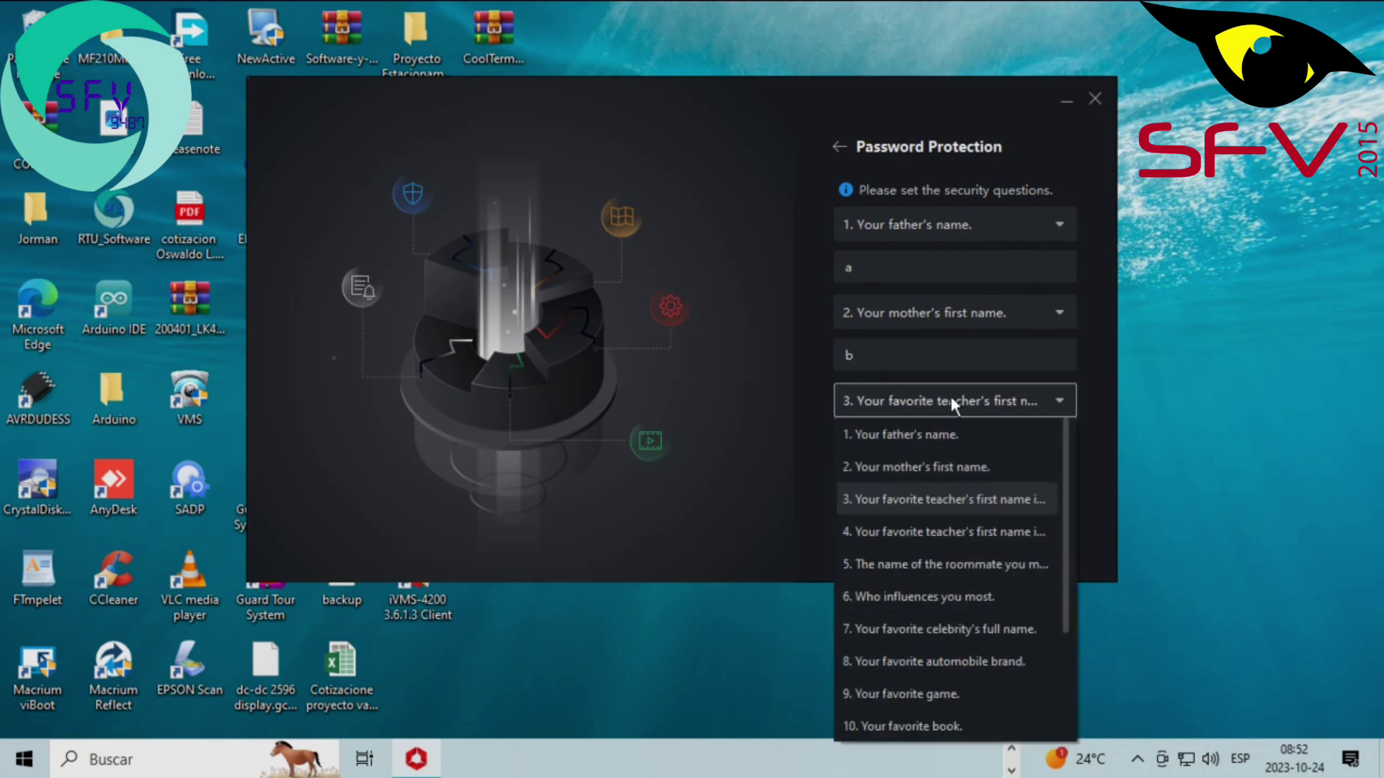
{"action": "left_click", "coordinate": [929, 496]}
{"action": "left_click", "coordinate": [932, 452]}
{"action": "type", "text": "d"}
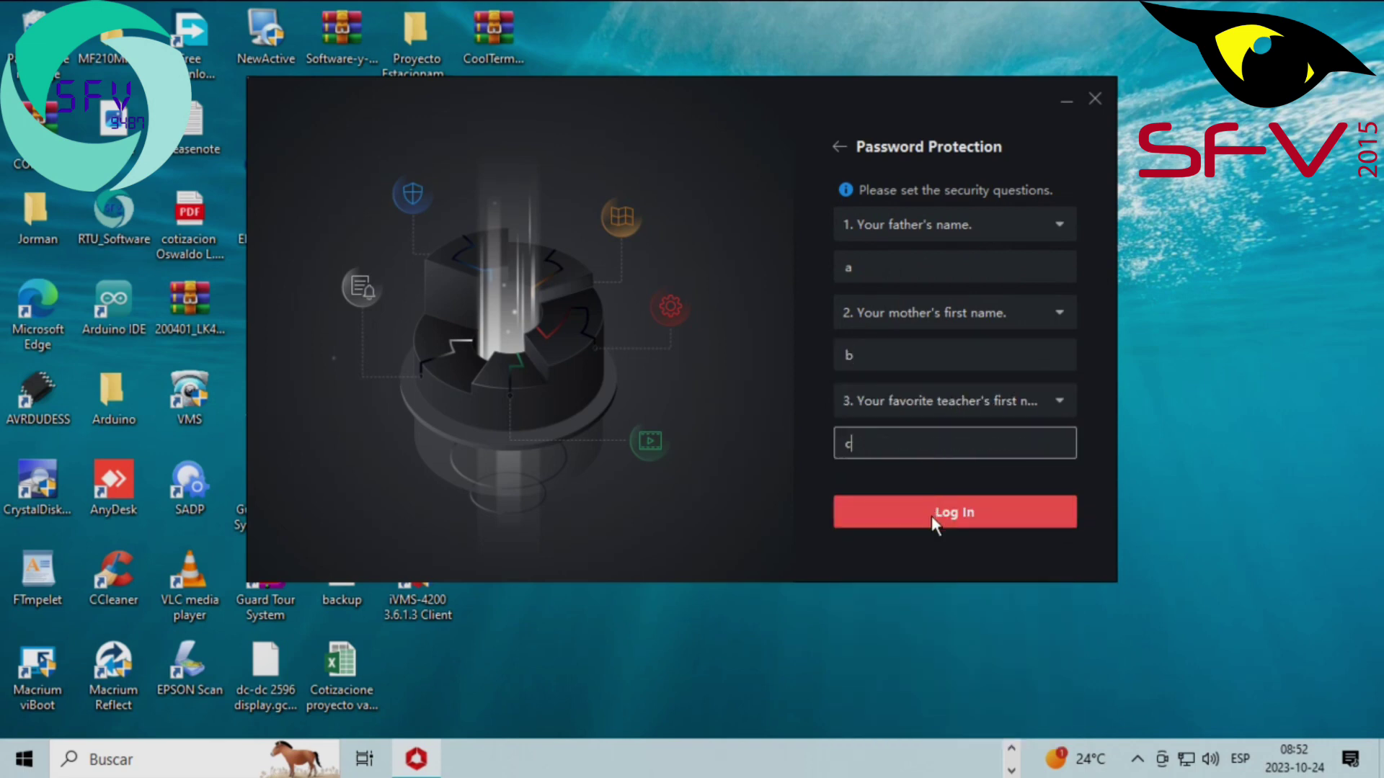
{"action": "left_click", "coordinate": [931, 514]}
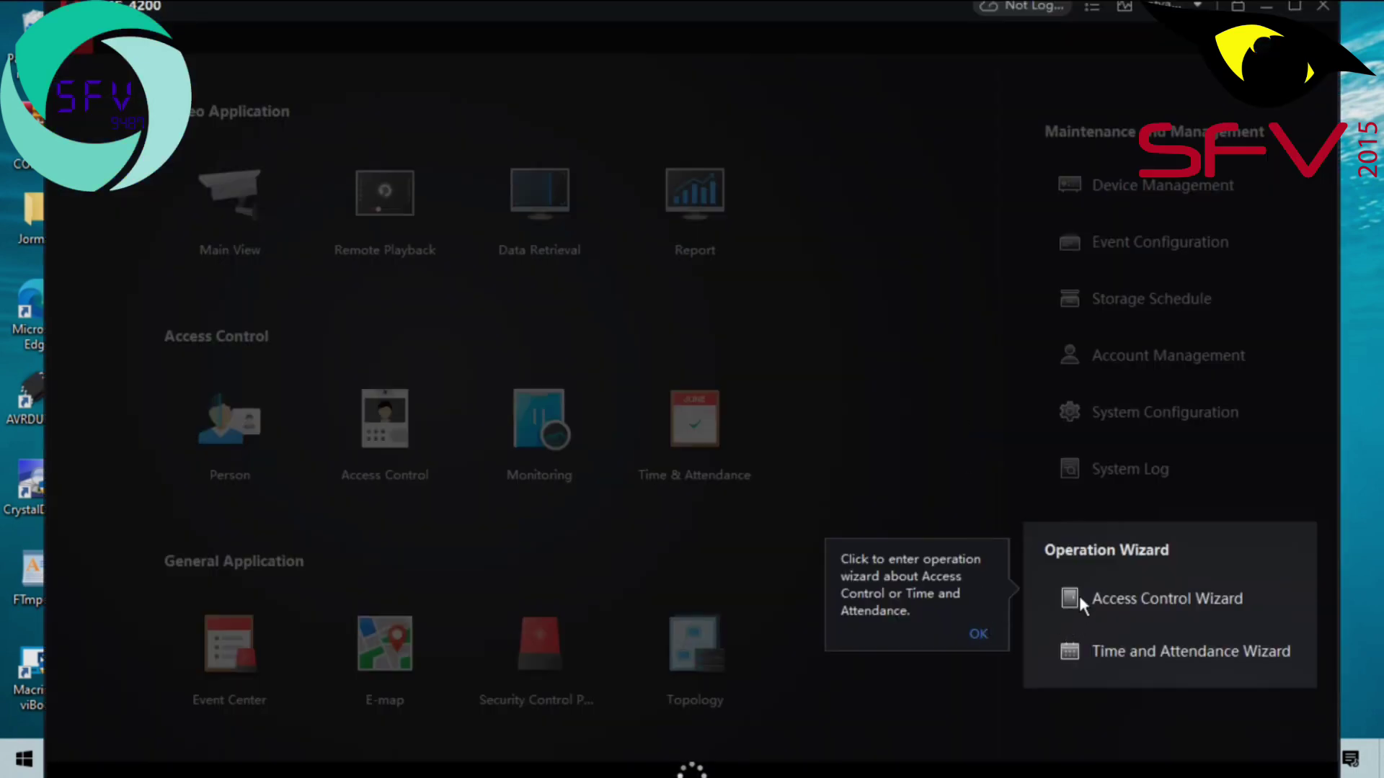
{"action": "left_click", "coordinate": [975, 630]}
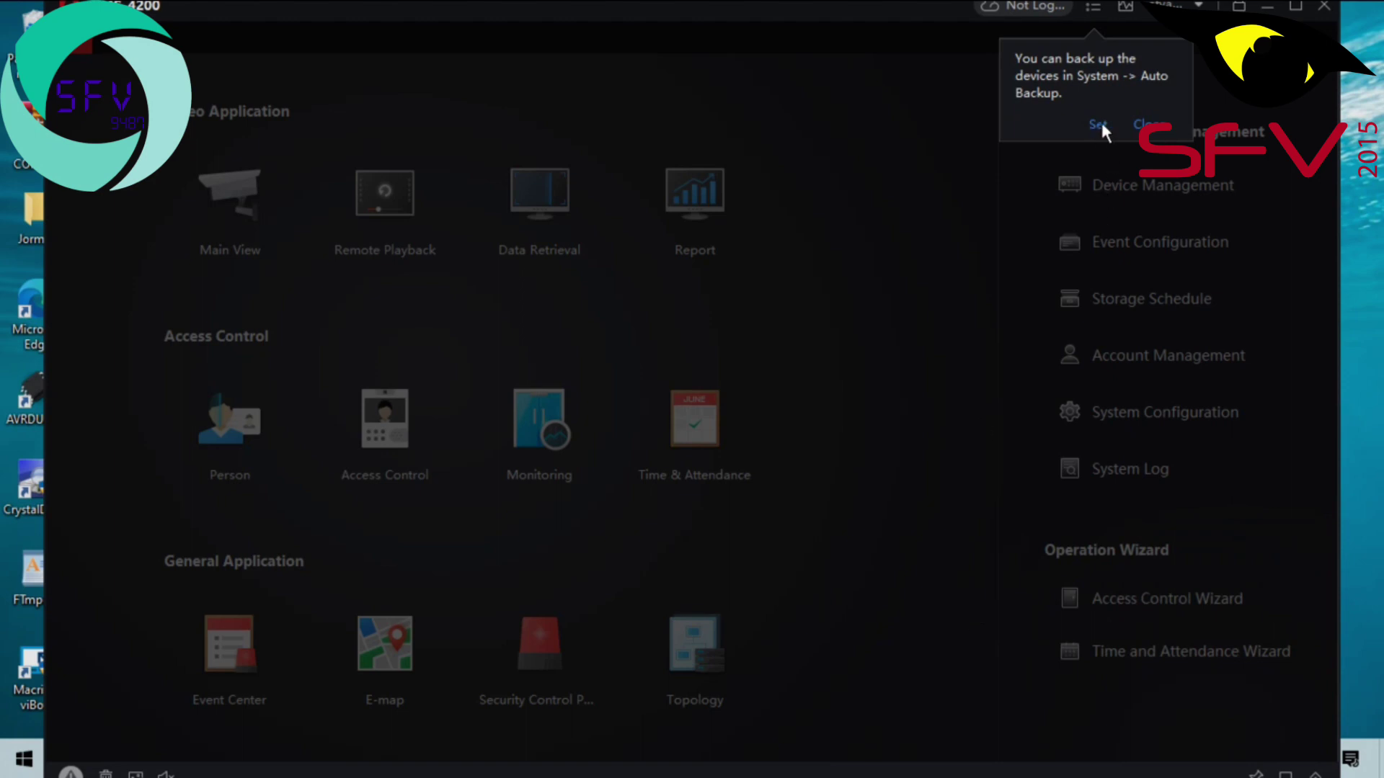
{"action": "left_click", "coordinate": [1150, 130]}
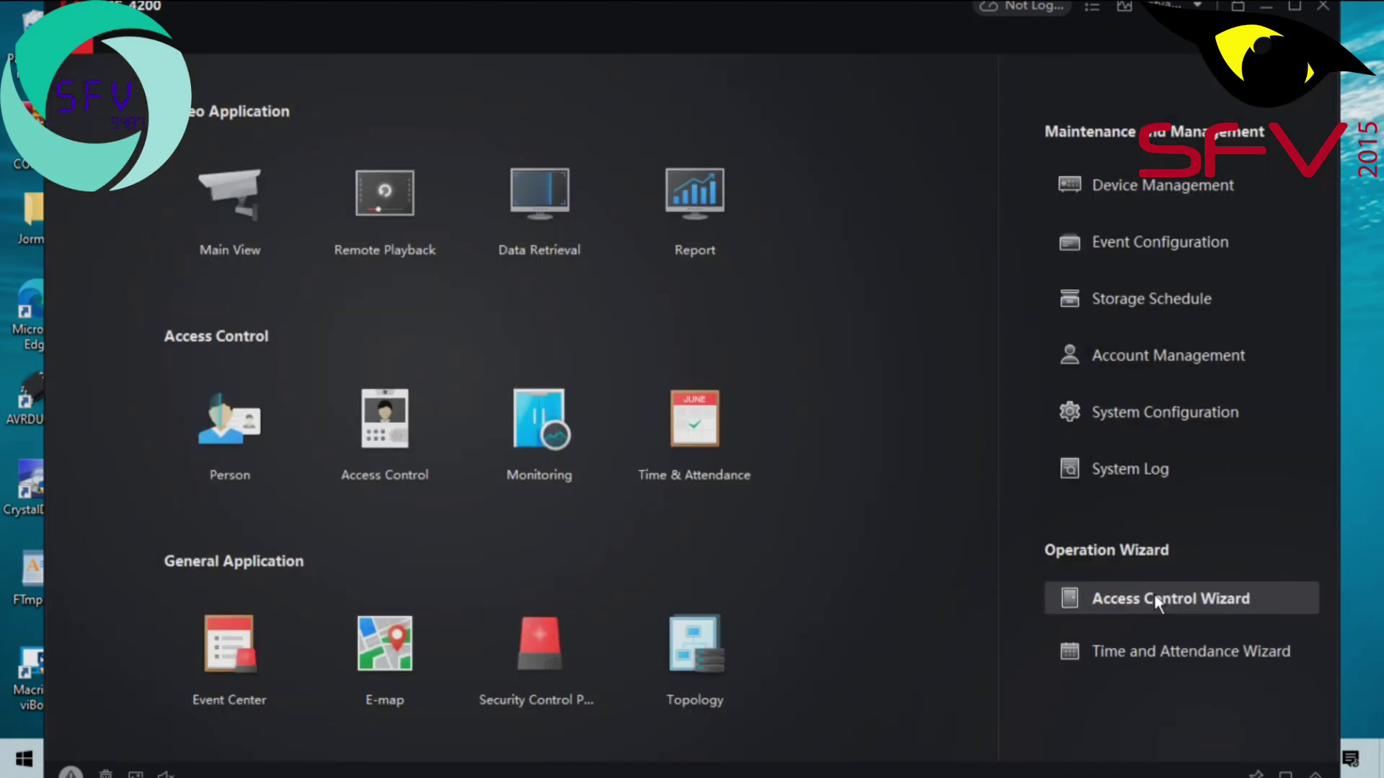
{"action": "left_click", "coordinate": [1153, 598]}
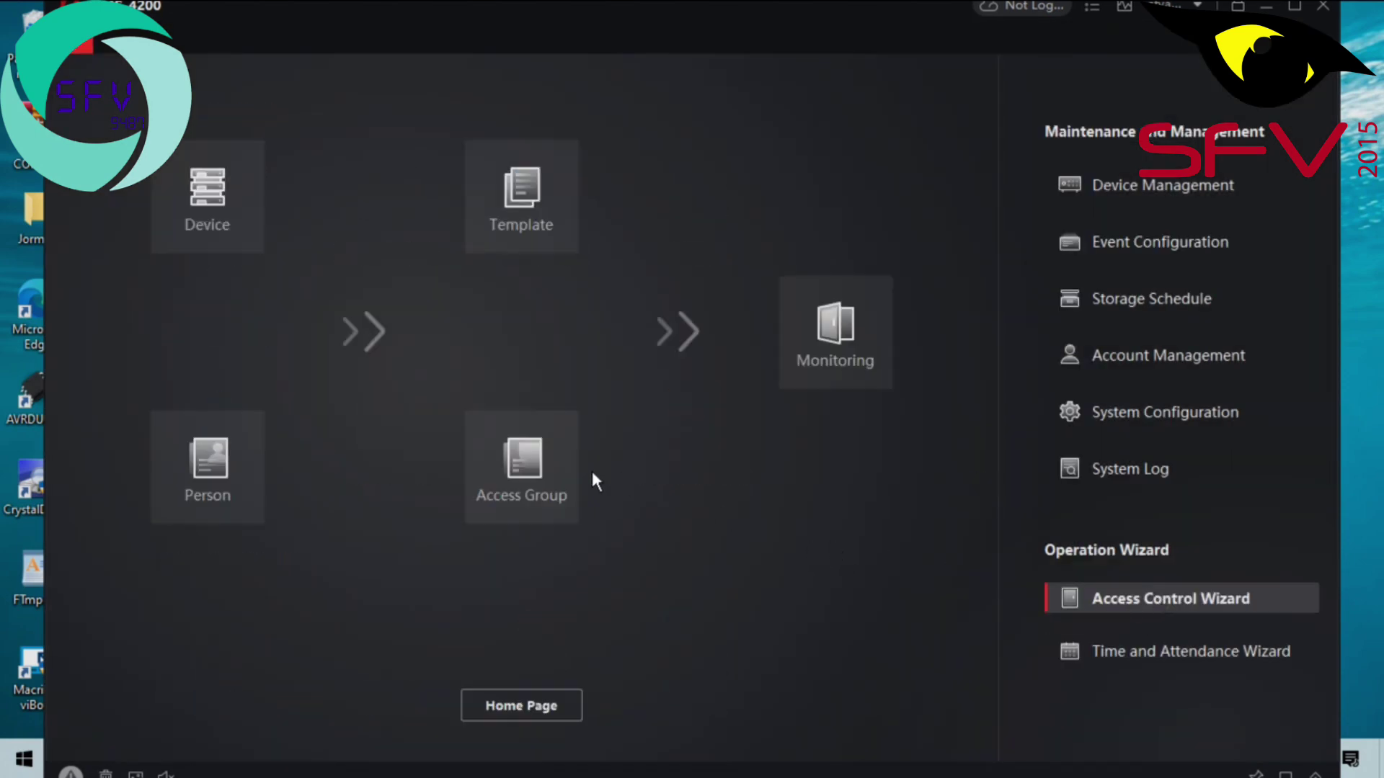
{"action": "left_click", "coordinate": [202, 195]}
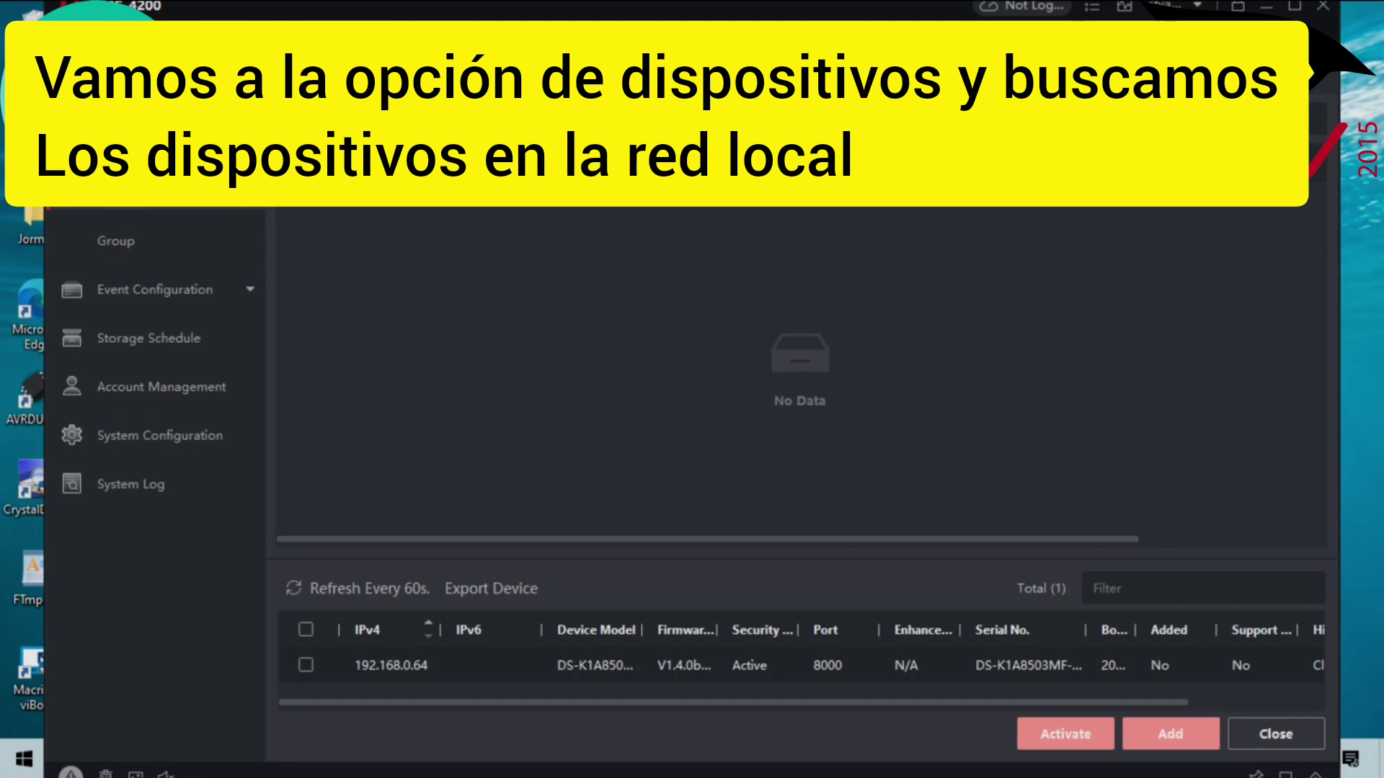
Select the found device at 192.168.0.64 and name it Biometrico.
{"action": "left_click", "coordinate": [306, 665]}
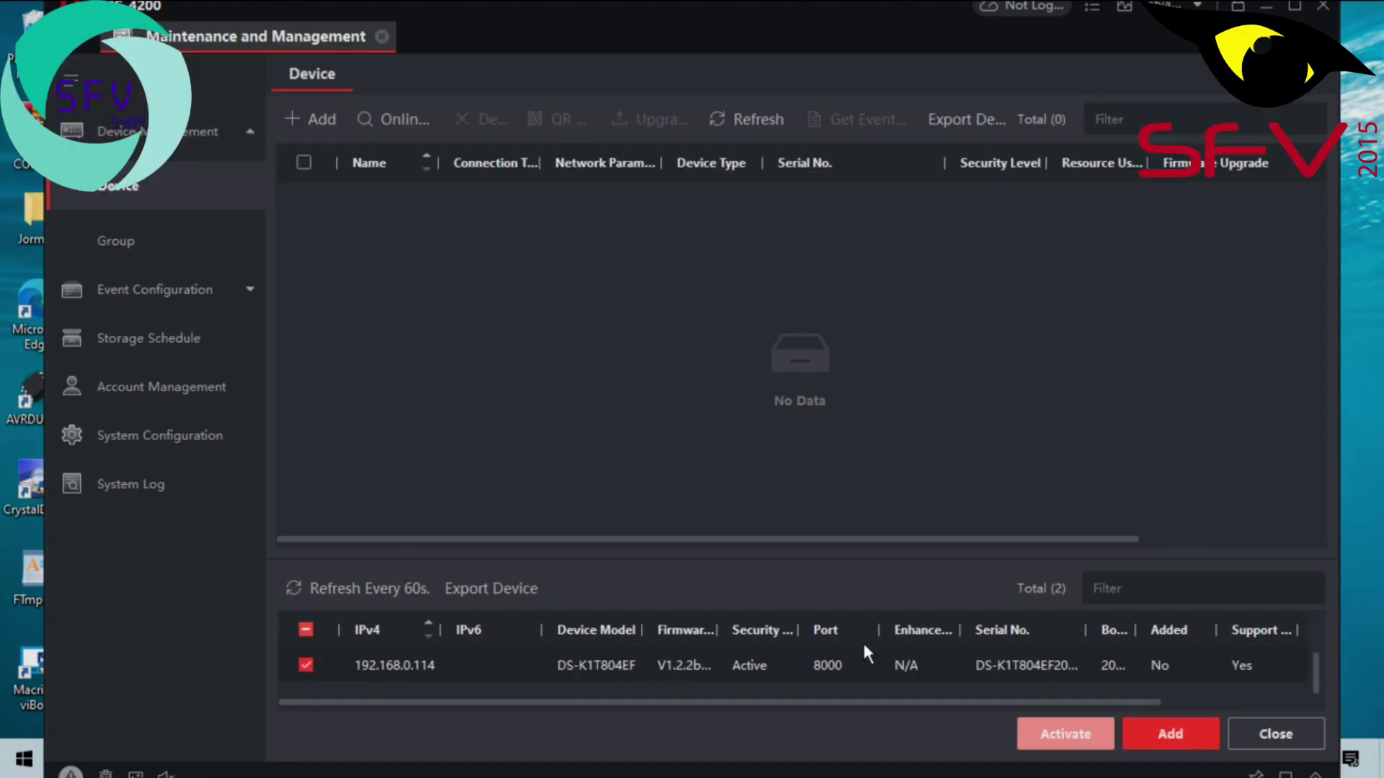
{"action": "left_click", "coordinate": [305, 665]}
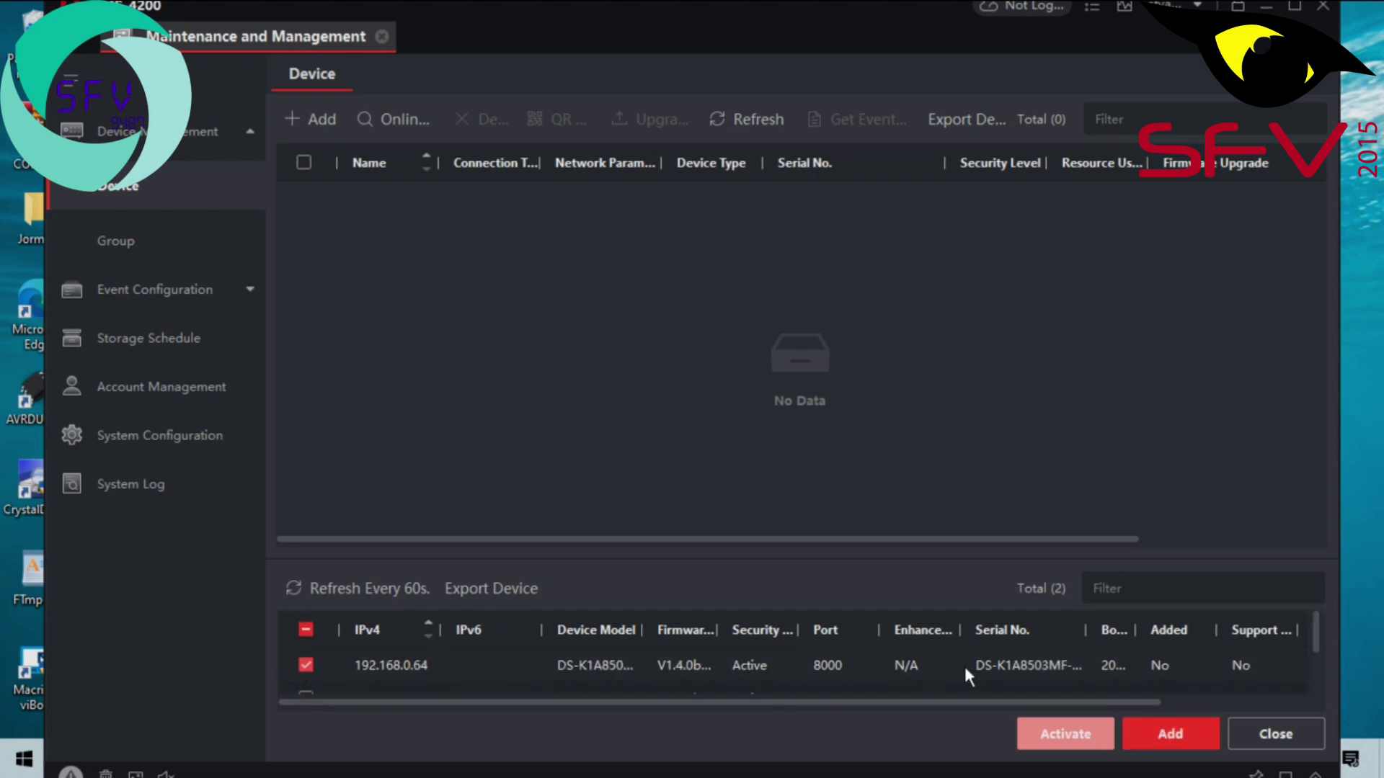
{"action": "left_click", "coordinate": [1162, 735]}
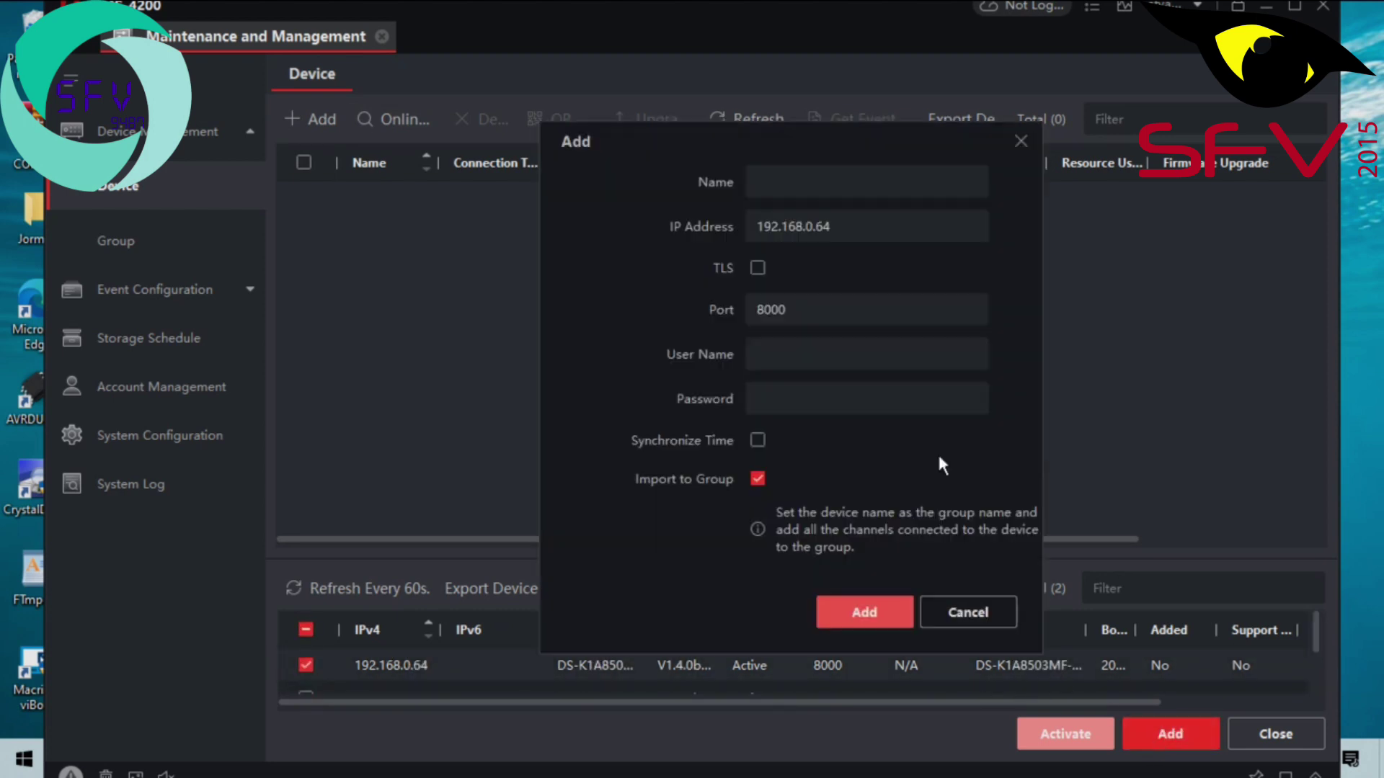
{"action": "left_click", "coordinate": [858, 178]}
{"action": "type", "text": "Bioem"}
{"action": "type", "text": "tr"}
{"action": "key", "text": "BackSpace"}
{"action": "key", "text": "BackSpace"}
{"action": "key", "text": "BackSpace"}
{"action": "key", "text": "BackSpace"}
{"action": "type", "text": "metrico"}
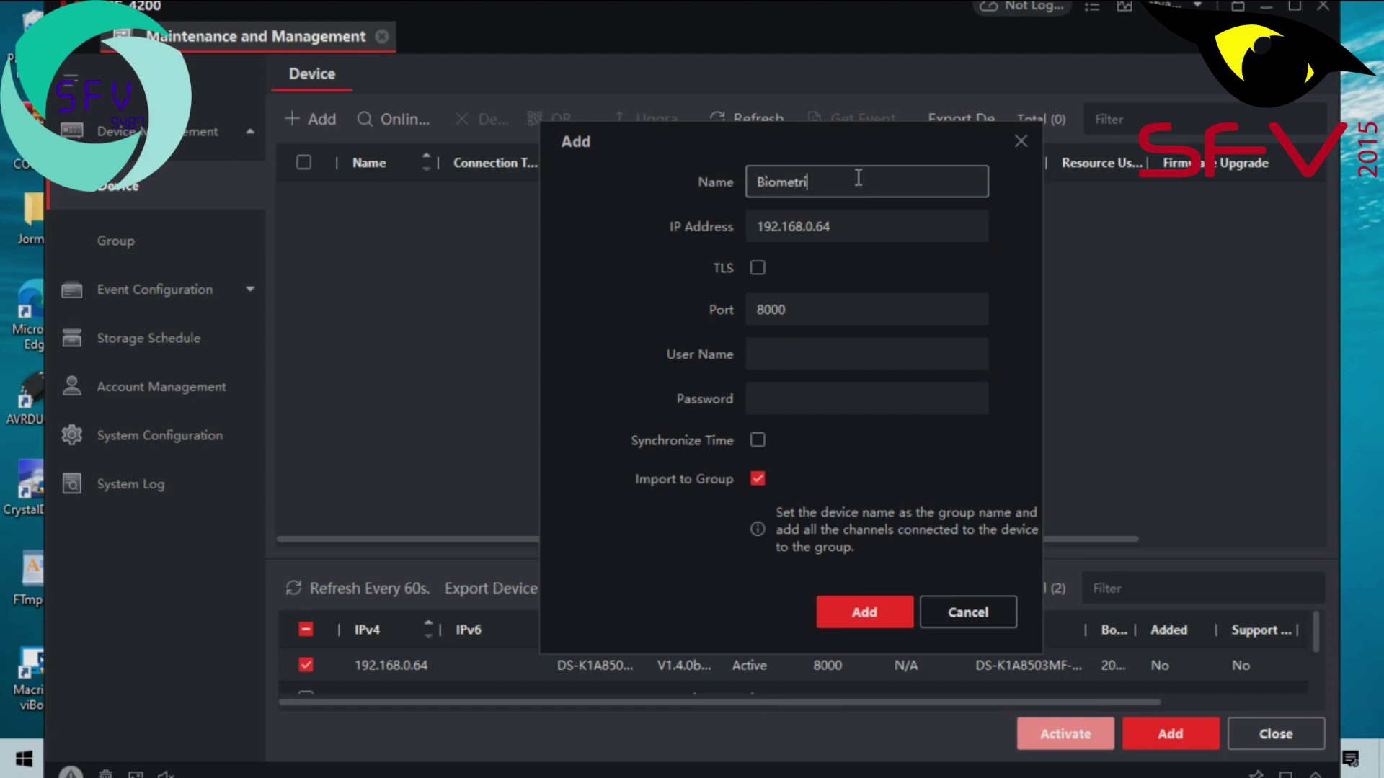
Enter the admin login credentials, enable time synchronization, and add the device.
{"action": "left_click", "coordinate": [839, 341]}
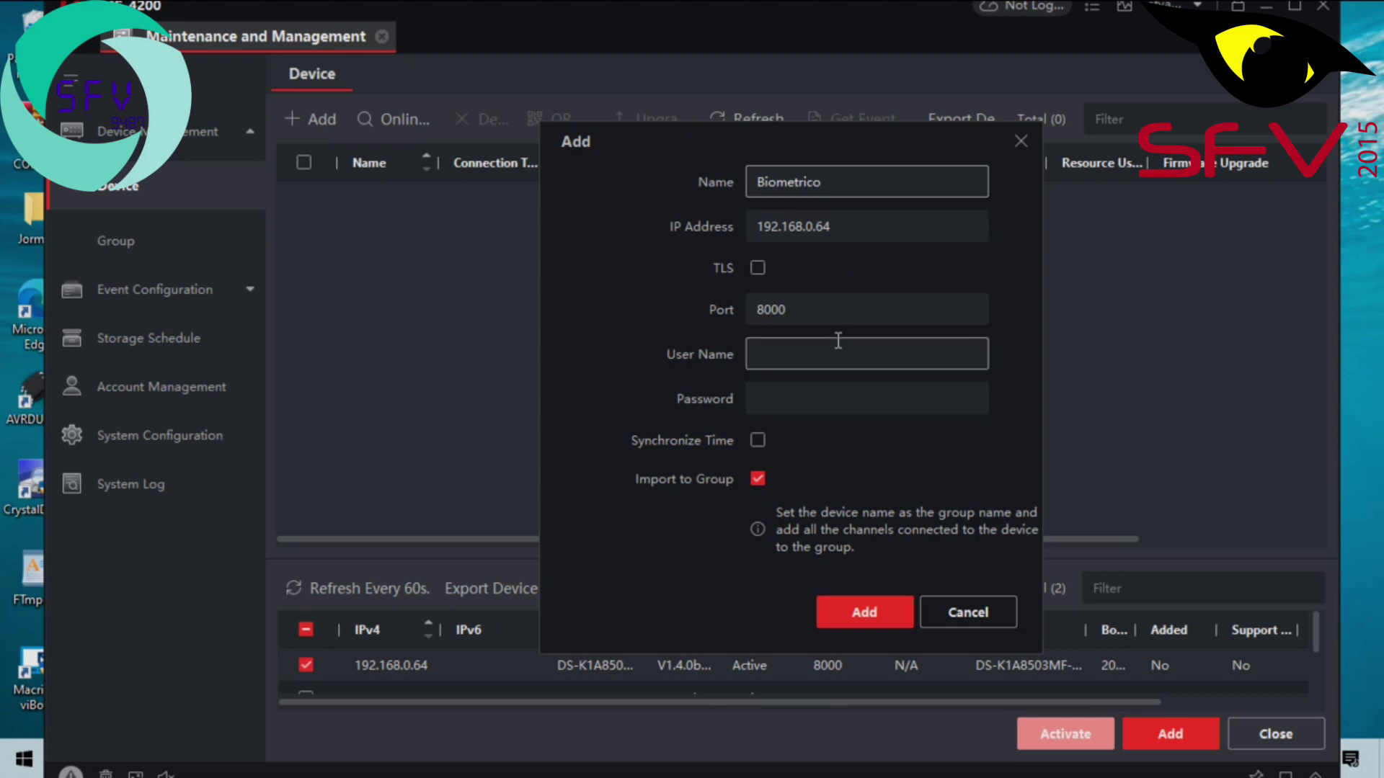
{"action": "type", "text": "admin"}
{"action": "key", "text": "Tab"}
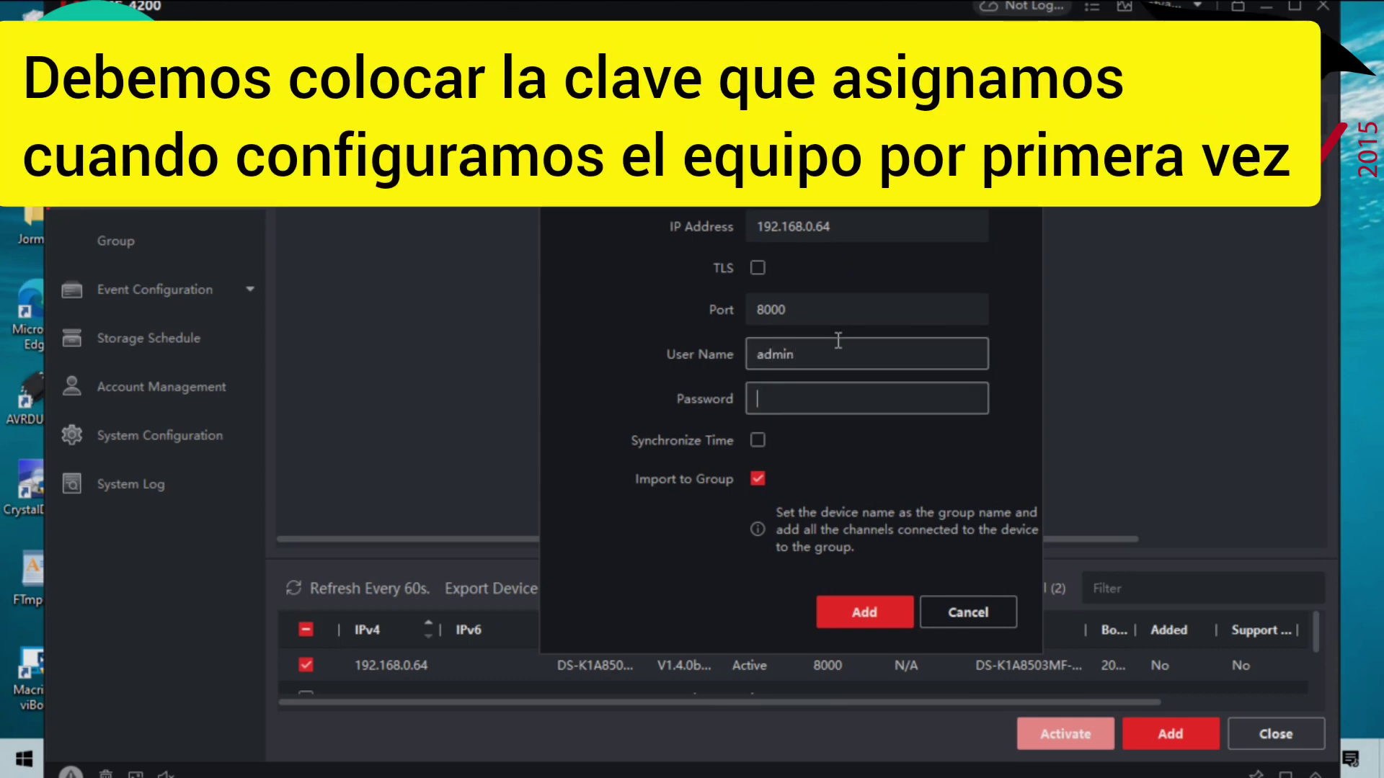
{"action": "type", "text": "••••••••"}
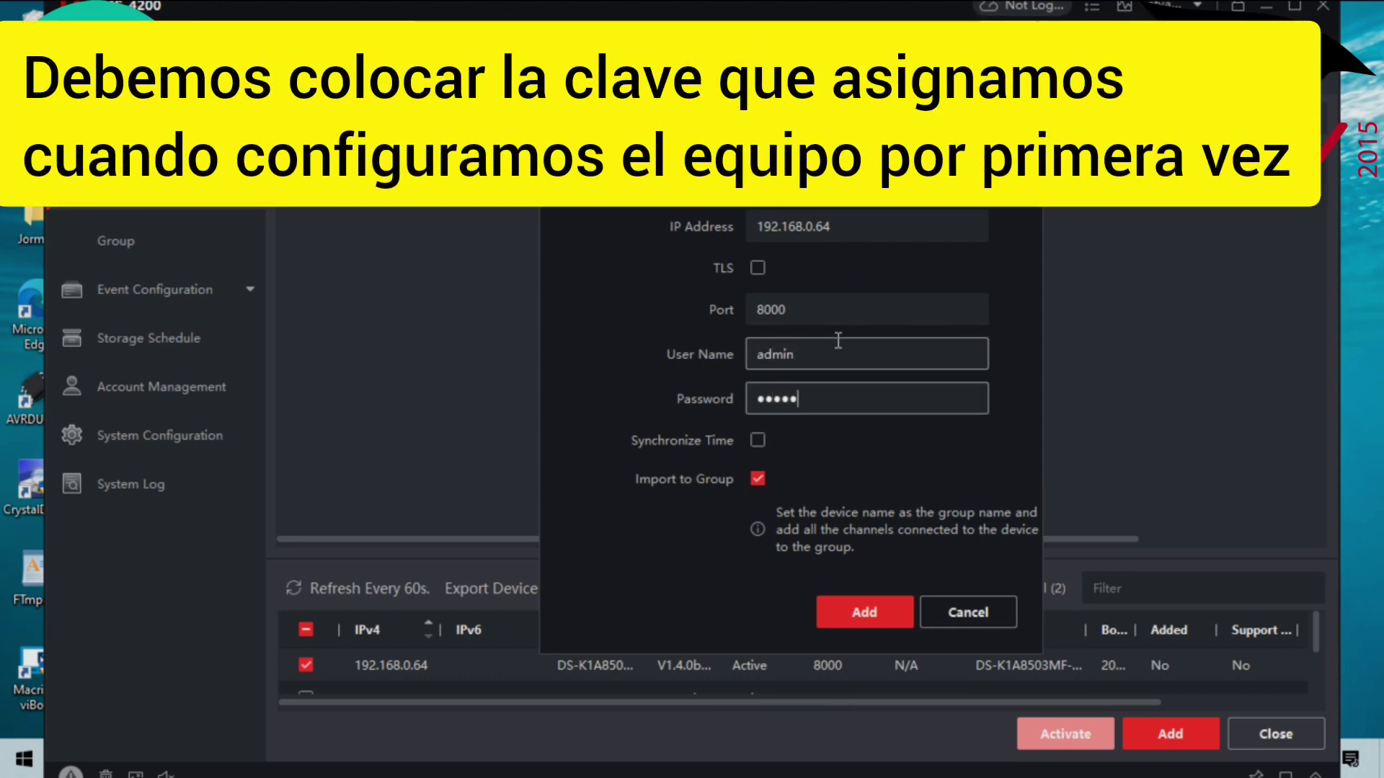
{"action": "type", "text": "••"}
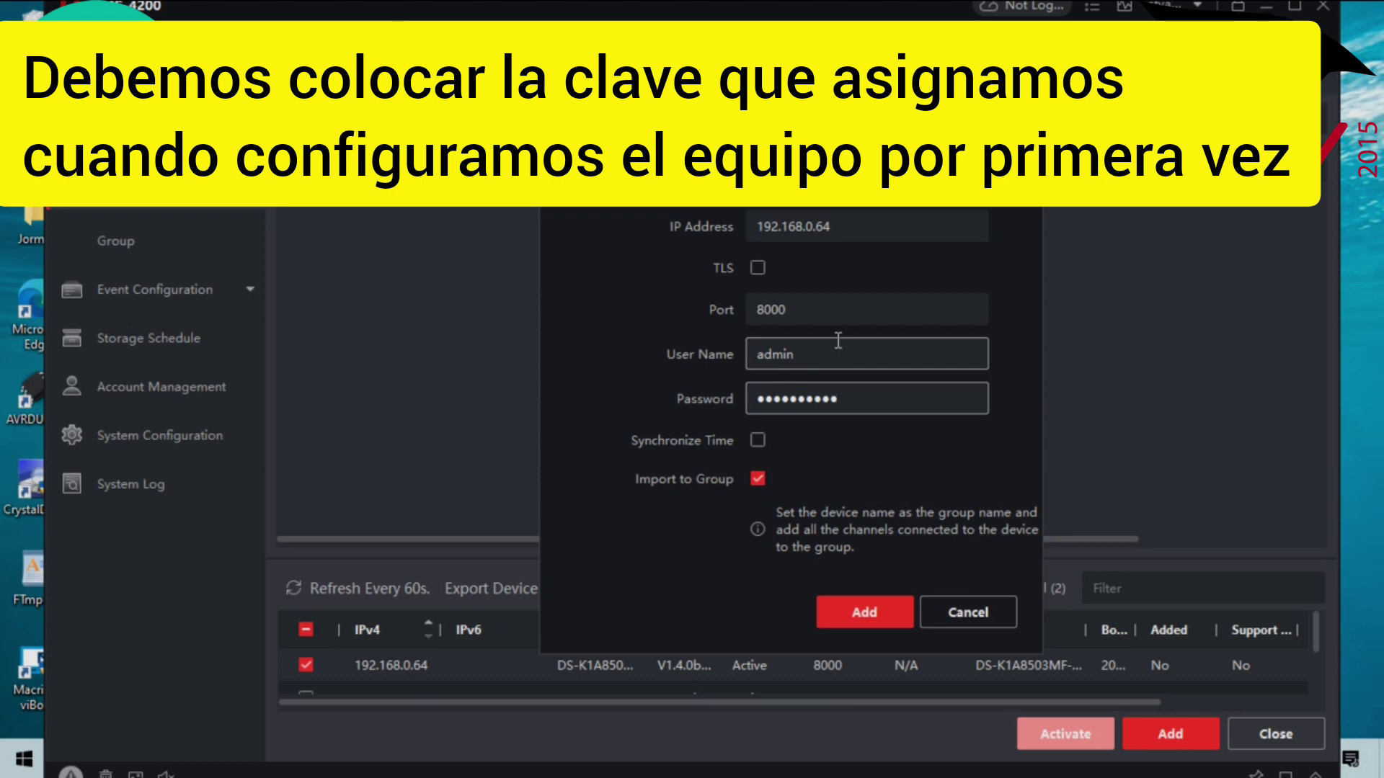
{"action": "left_click", "coordinate": [758, 438]}
{"action": "left_click", "coordinate": [854, 612]}
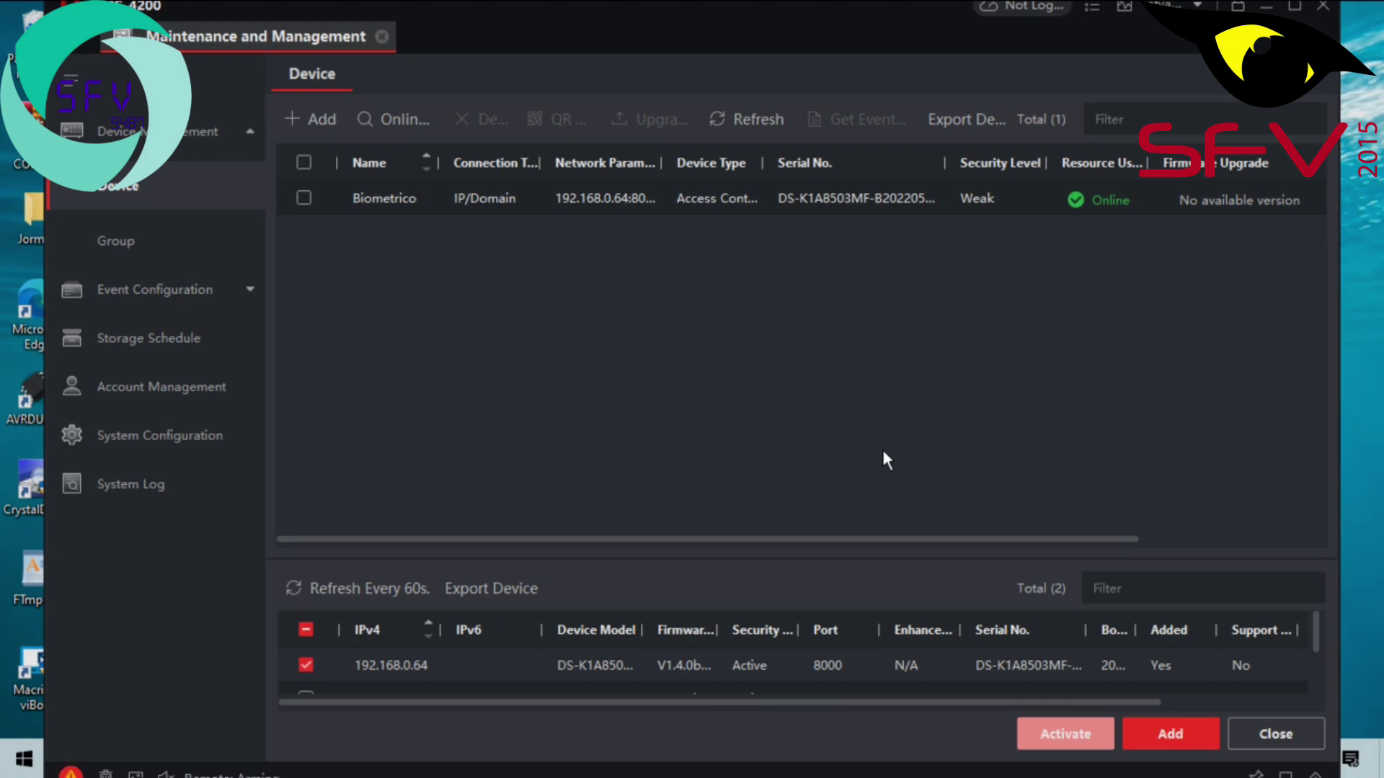
Check the Biometrico entry and close device management to return home.
{"action": "left_click", "coordinate": [304, 200]}
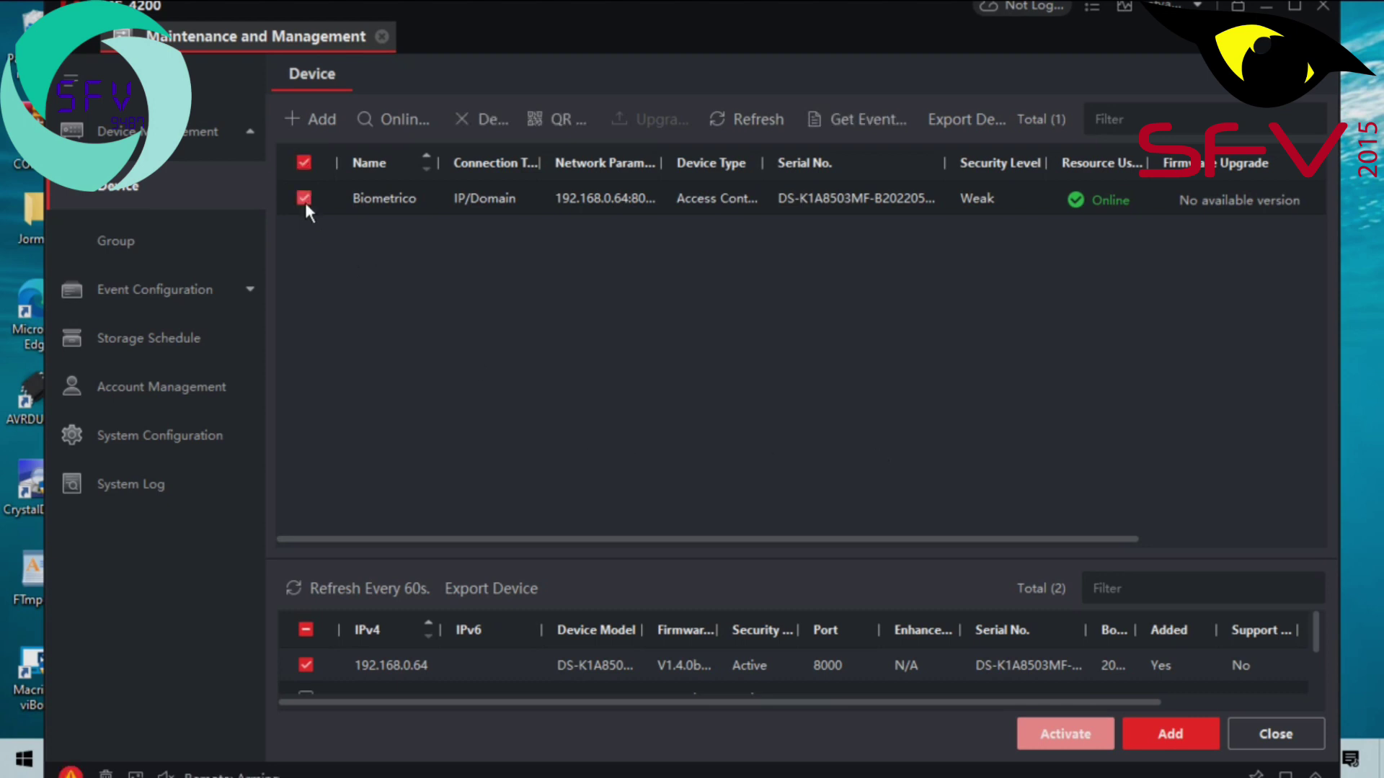
{"action": "left_click", "coordinate": [304, 202]}
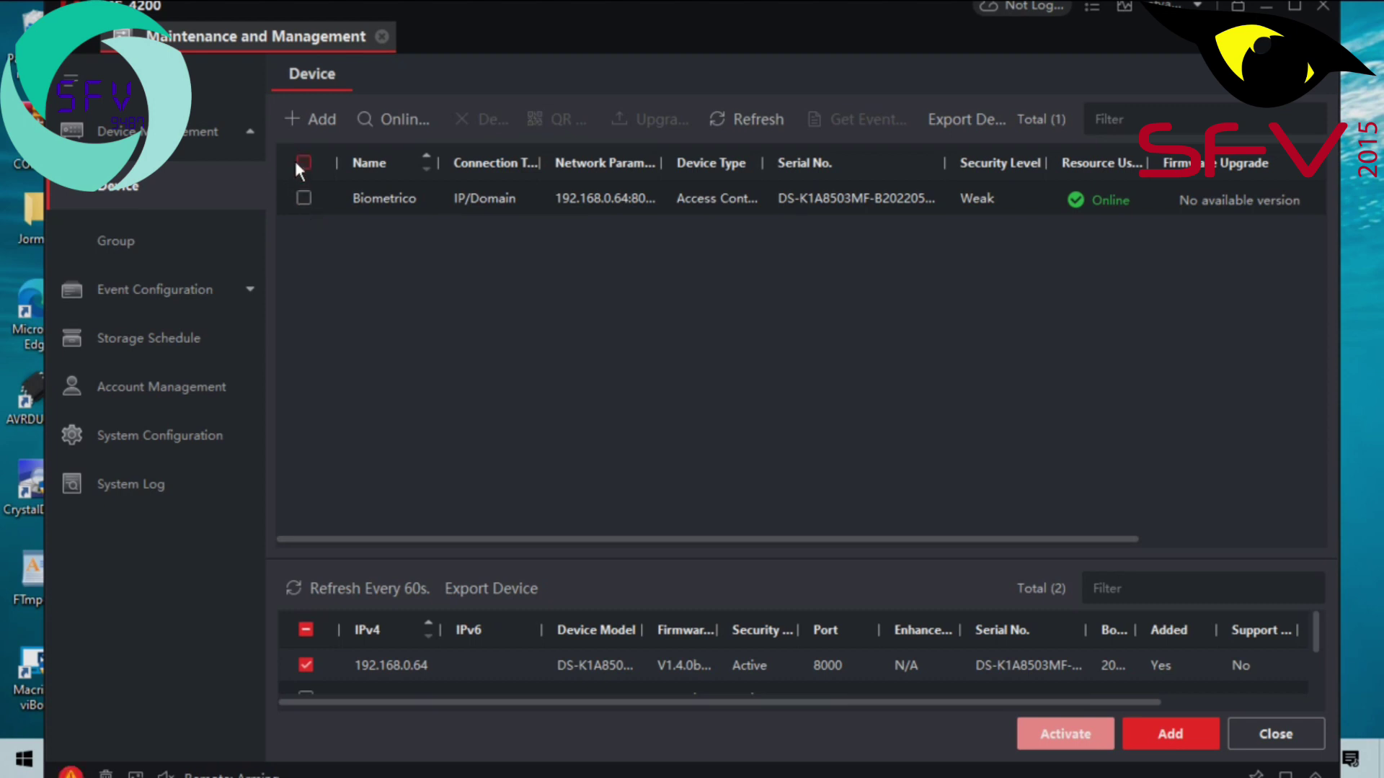
{"action": "left_click", "coordinate": [381, 38]}
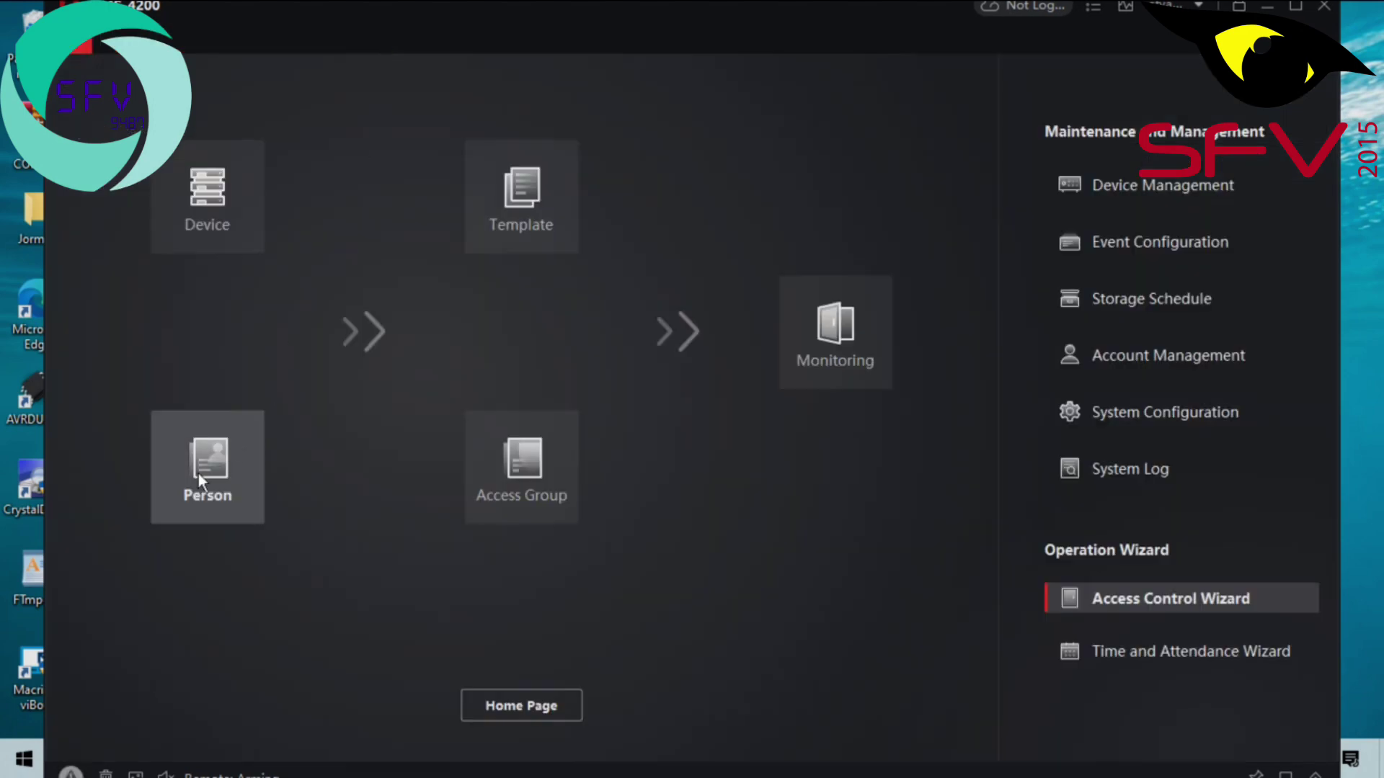
Add the first two persons on the Person page, the first with Person ID 1.
{"action": "left_click", "coordinate": [199, 470]}
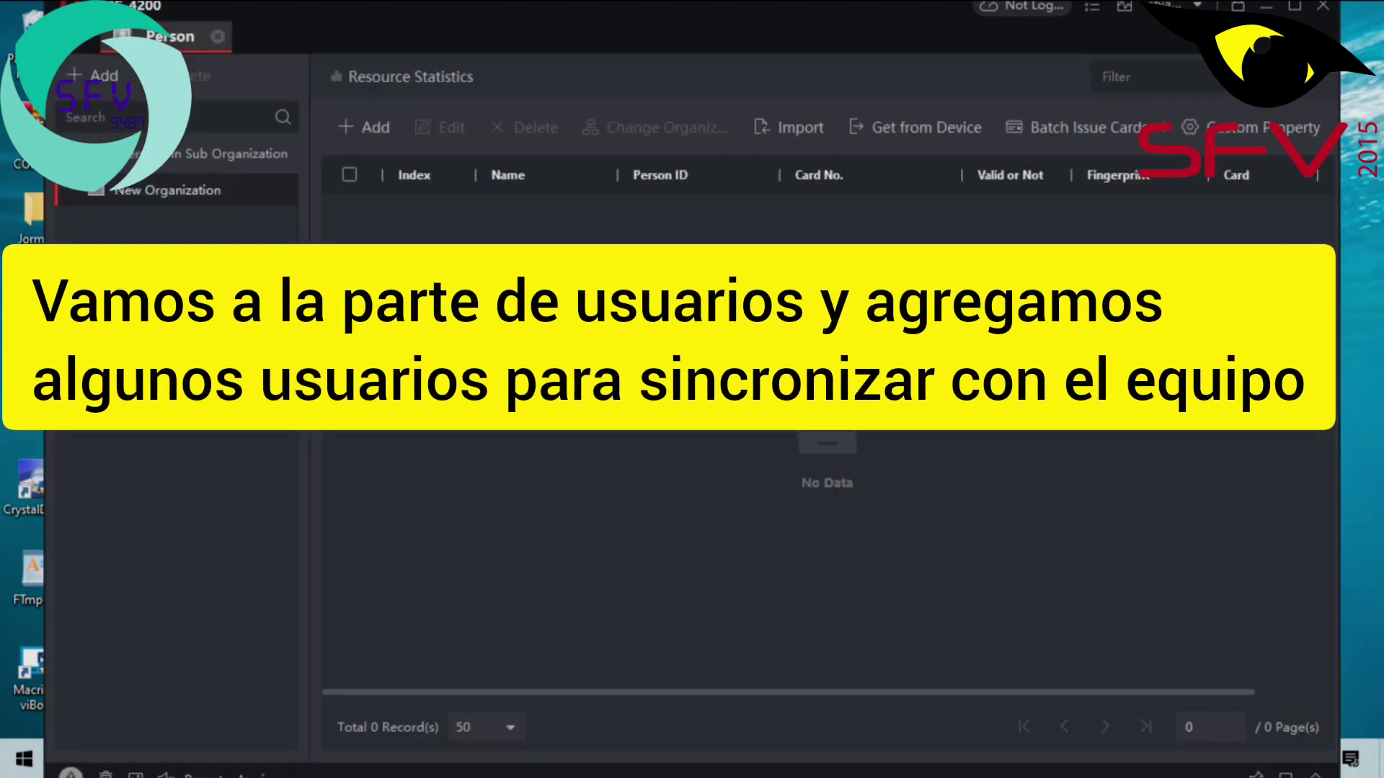
{"action": "left_click", "coordinate": [364, 127]}
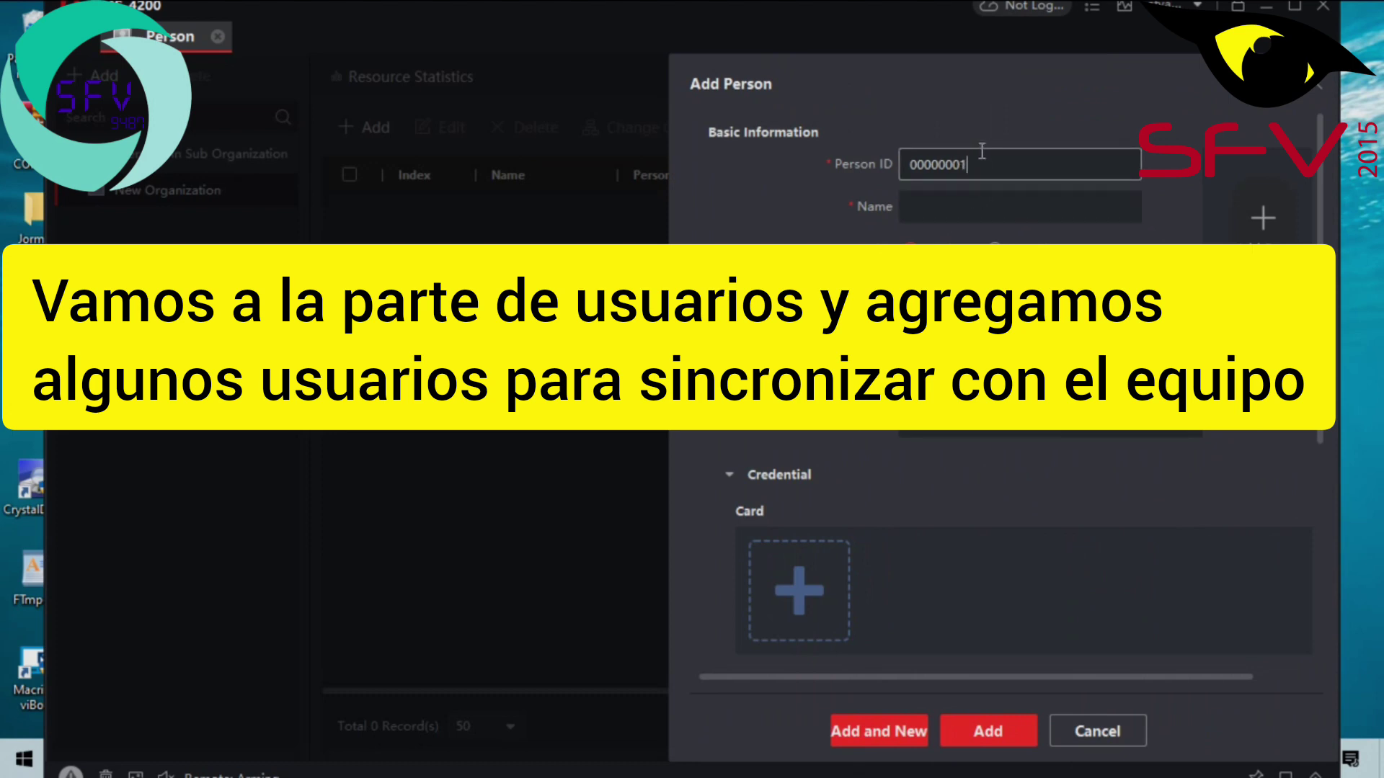
{"action": "left_click_drag", "start_coordinate": [976, 165], "coordinate": [796, 167]}
{"action": "type", "text": "1"}
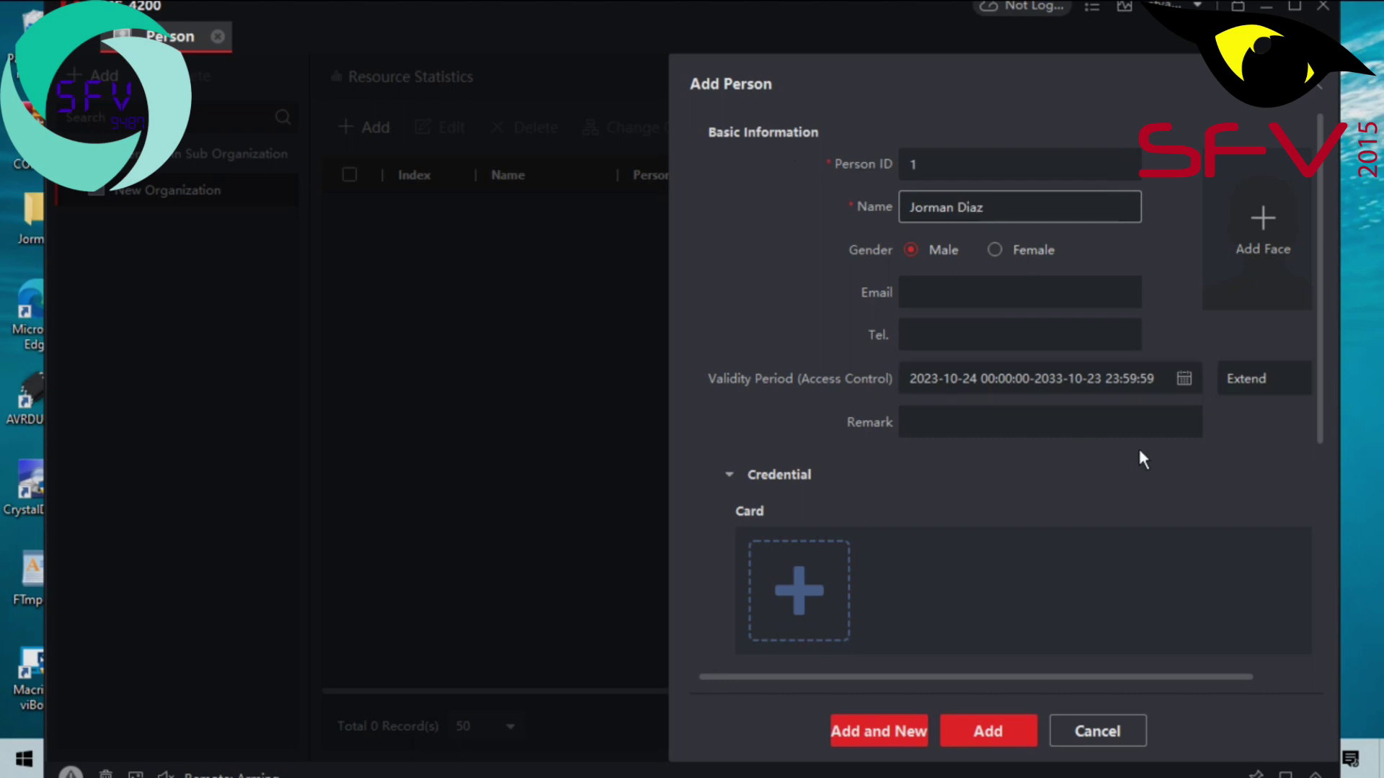
{"action": "left_click", "coordinate": [890, 731]}
{"action": "left_click", "coordinate": [987, 202]}
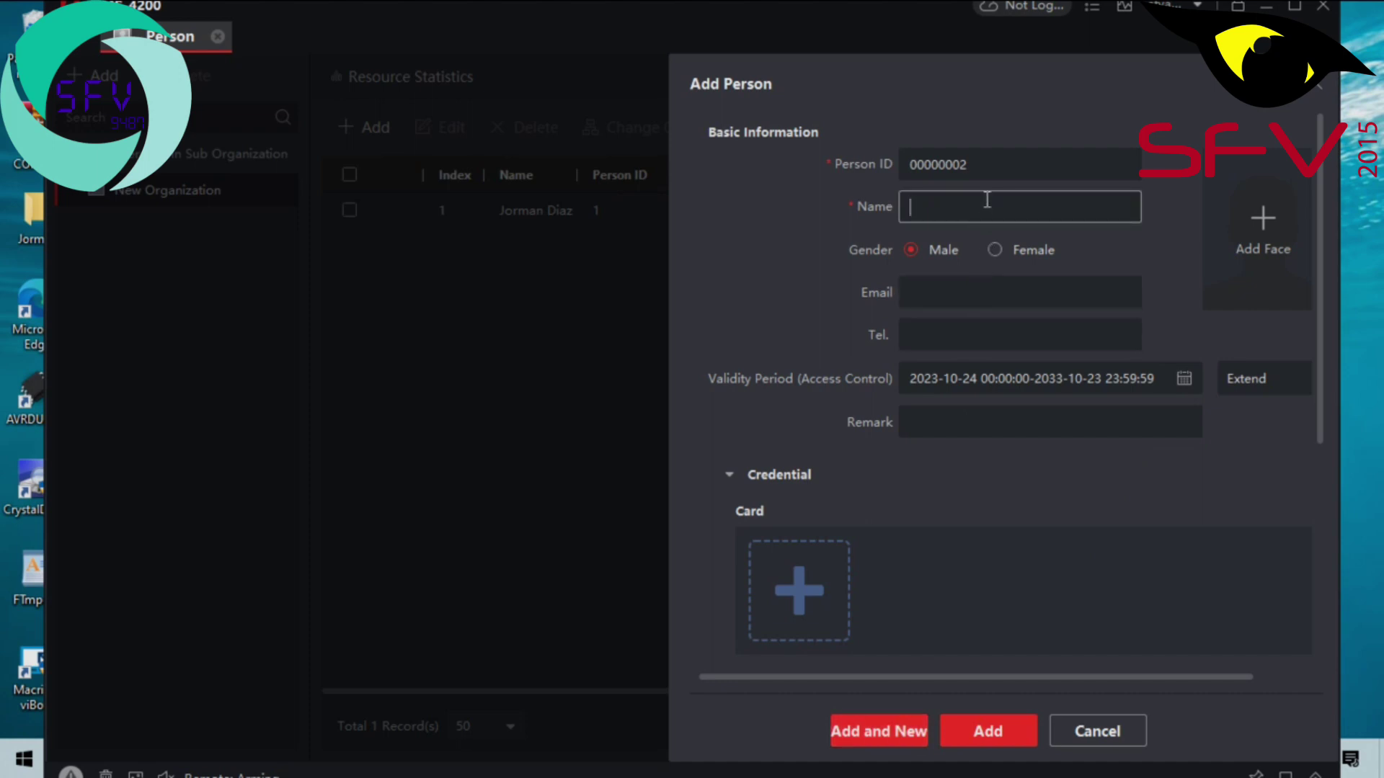
{"action": "left_click", "coordinate": [879, 731]}
Cancel the form and delete the person saved with the wrong ID 1.
{"action": "left_click", "coordinate": [1002, 167]}
{"action": "left_click", "coordinate": [1097, 731]}
{"action": "double_click", "coordinate": [681, 241]}
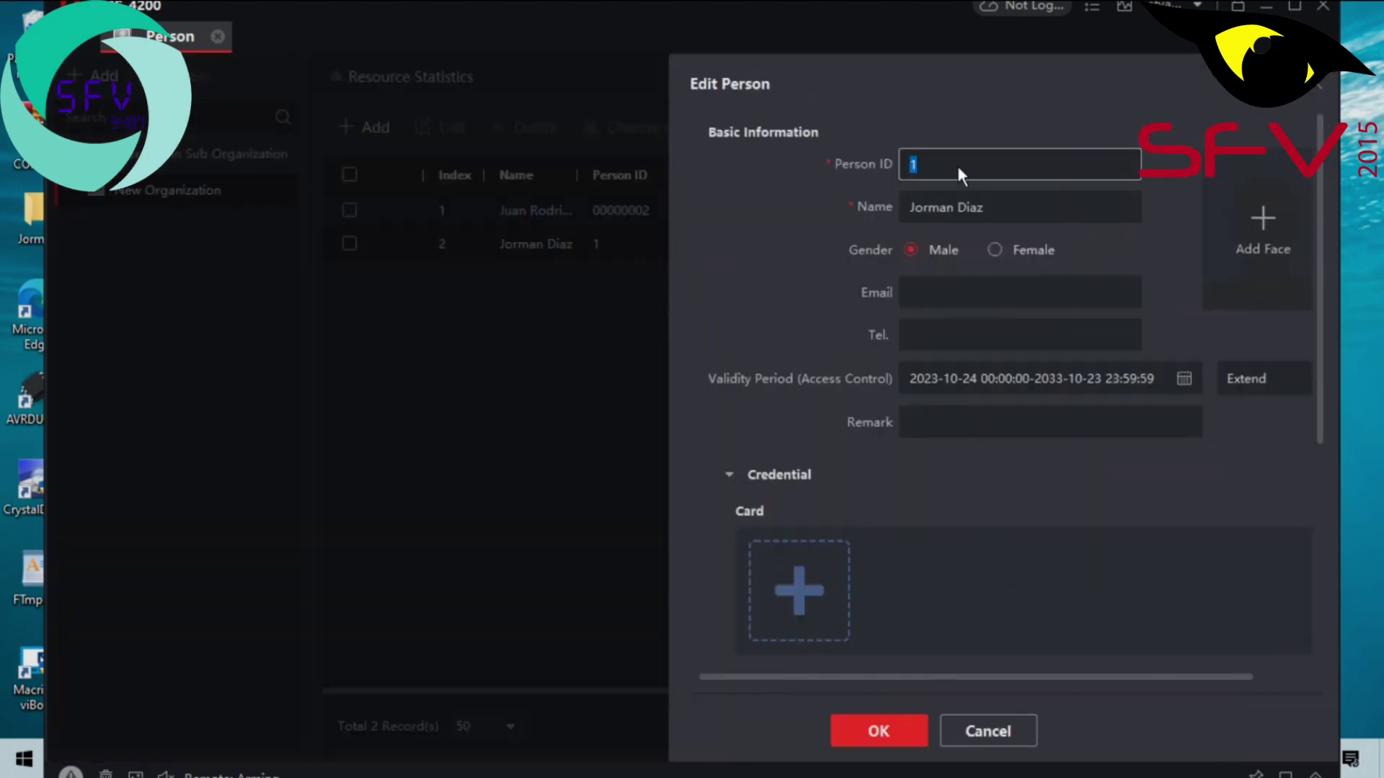
{"action": "left_click", "coordinate": [988, 731]}
{"action": "left_click", "coordinate": [349, 244]}
{"action": "left_click", "coordinate": [531, 127]}
{"action": "left_click", "coordinate": [634, 447]}
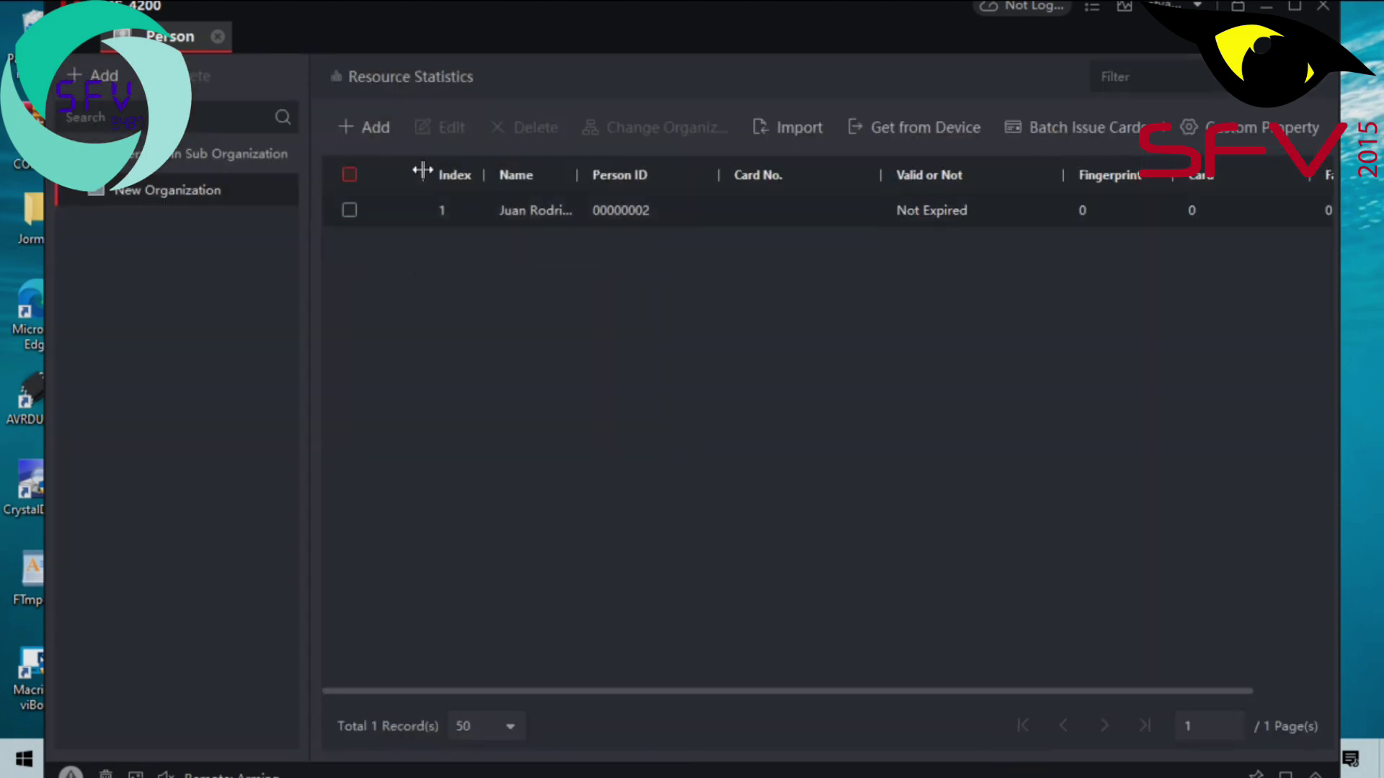
Re-add the first person plus two more, giving IDs 00000001–00000004, and close Person.
{"action": "left_click", "coordinate": [364, 127]}
{"action": "left_click", "coordinate": [983, 206]}
{"action": "key", "text": "Return"}
{"action": "left_click", "coordinate": [879, 731]}
{"action": "left_click", "coordinate": [949, 205]}
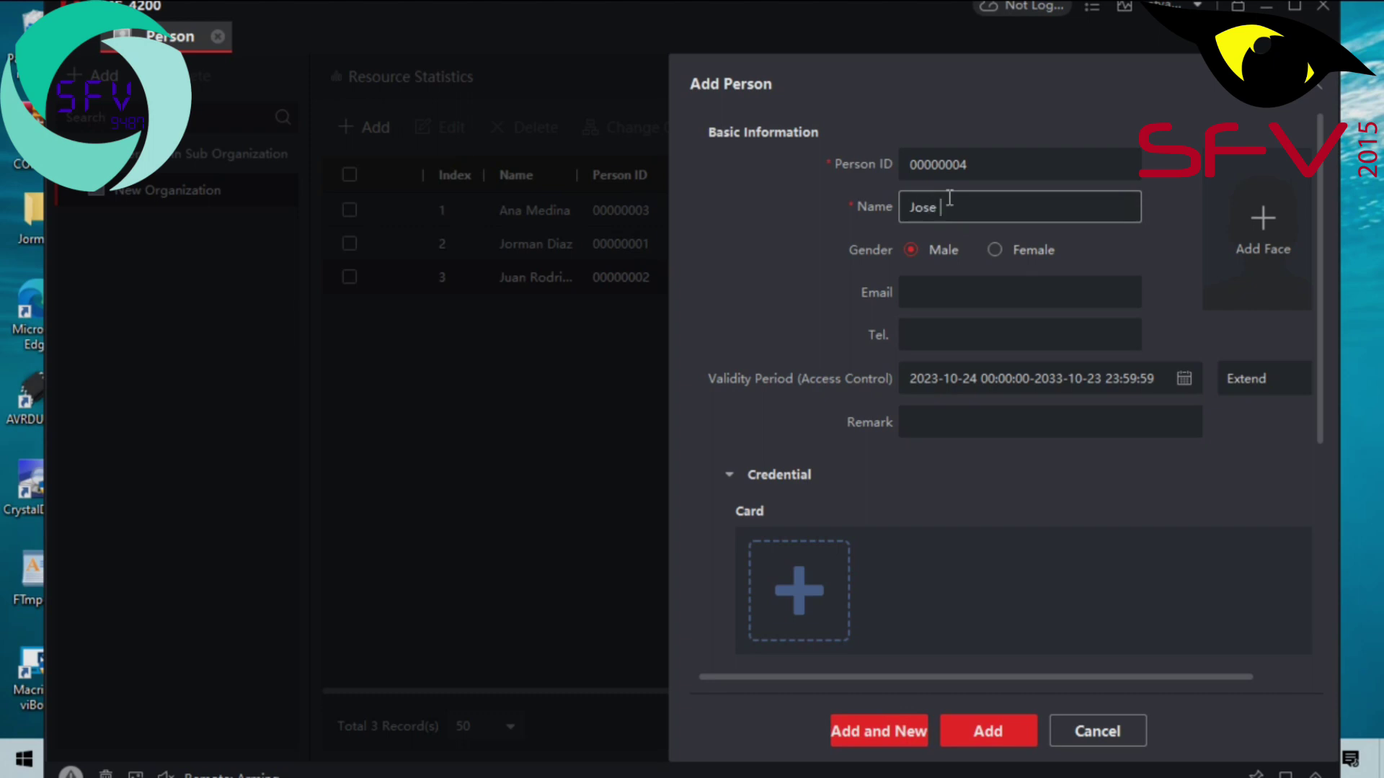
{"action": "left_click", "coordinate": [988, 731]}
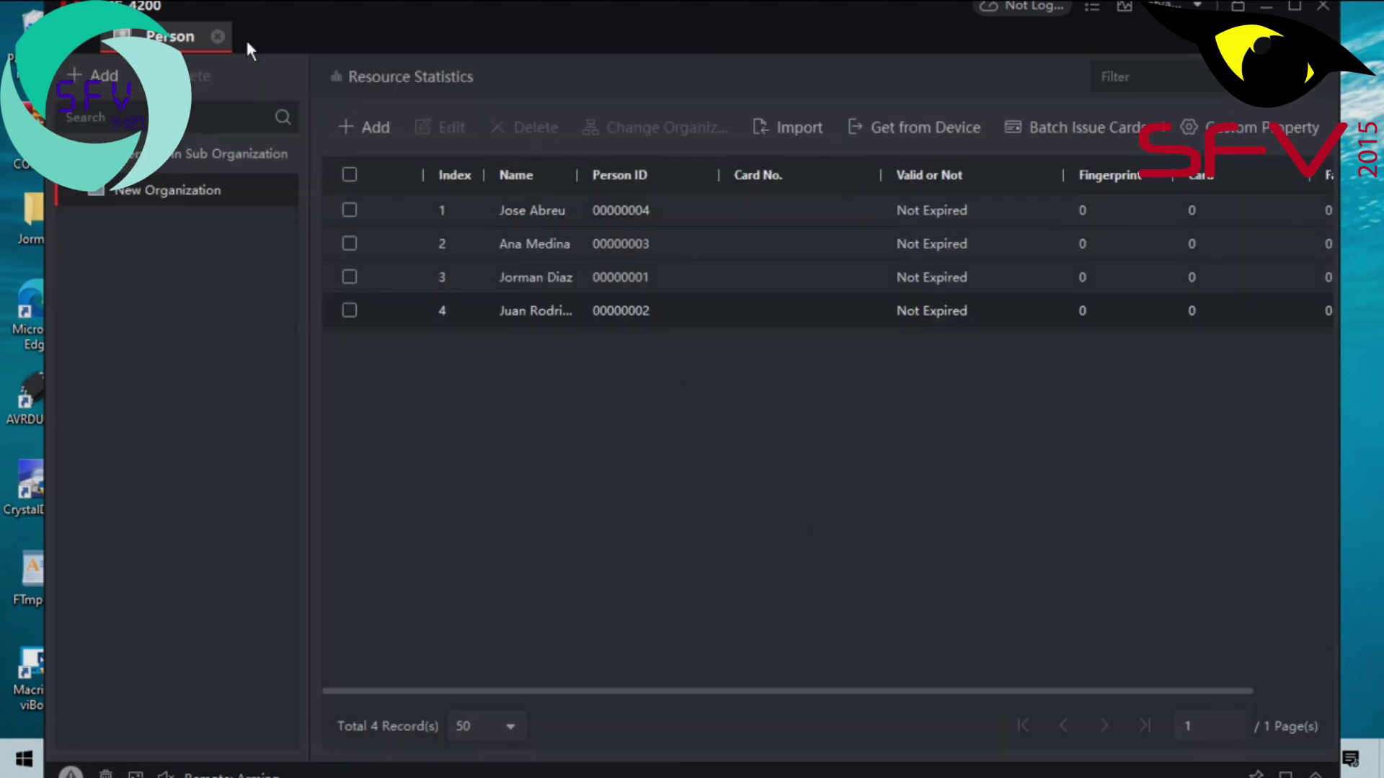
{"action": "left_click", "coordinate": [218, 36]}
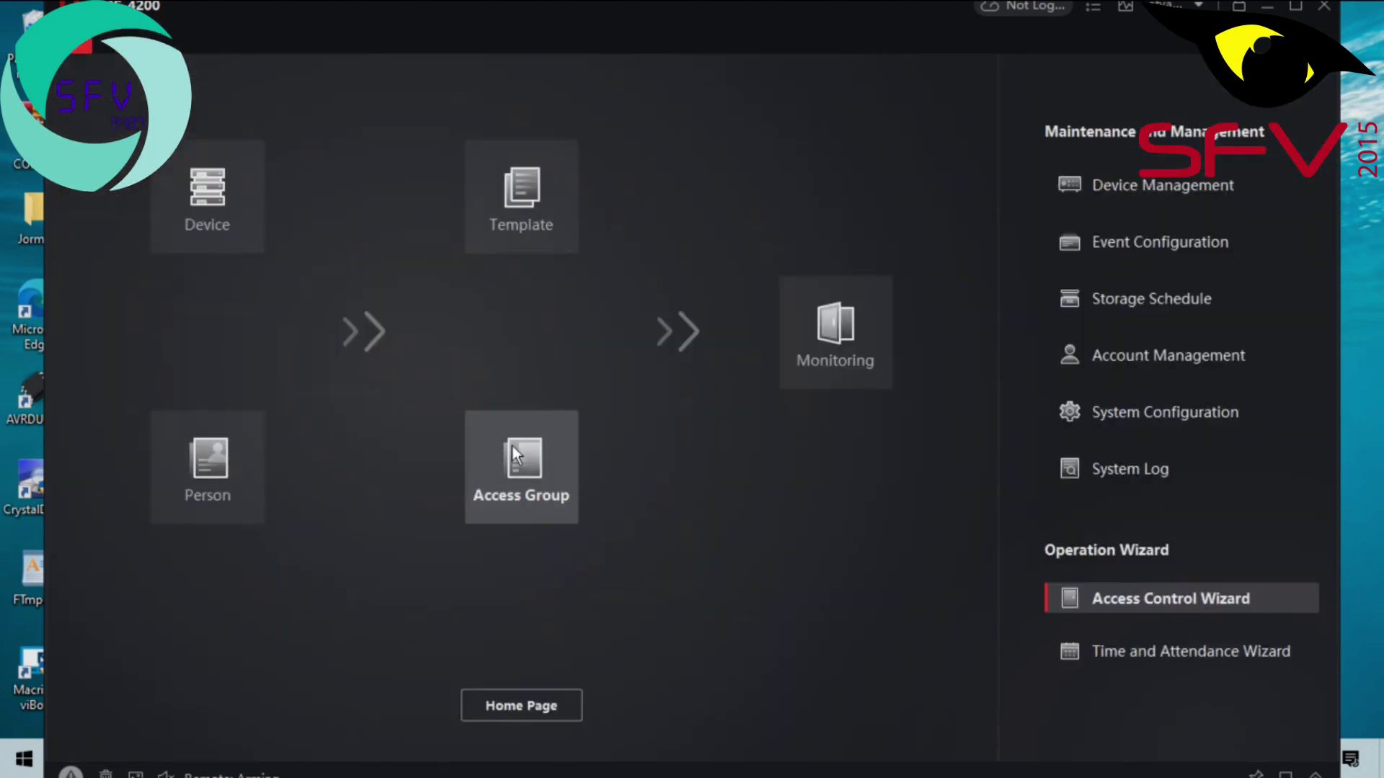
Create access group Grupo Principal with all New Organization persons and the Biometrico door, then select it.
{"action": "left_click", "coordinate": [559, 447]}
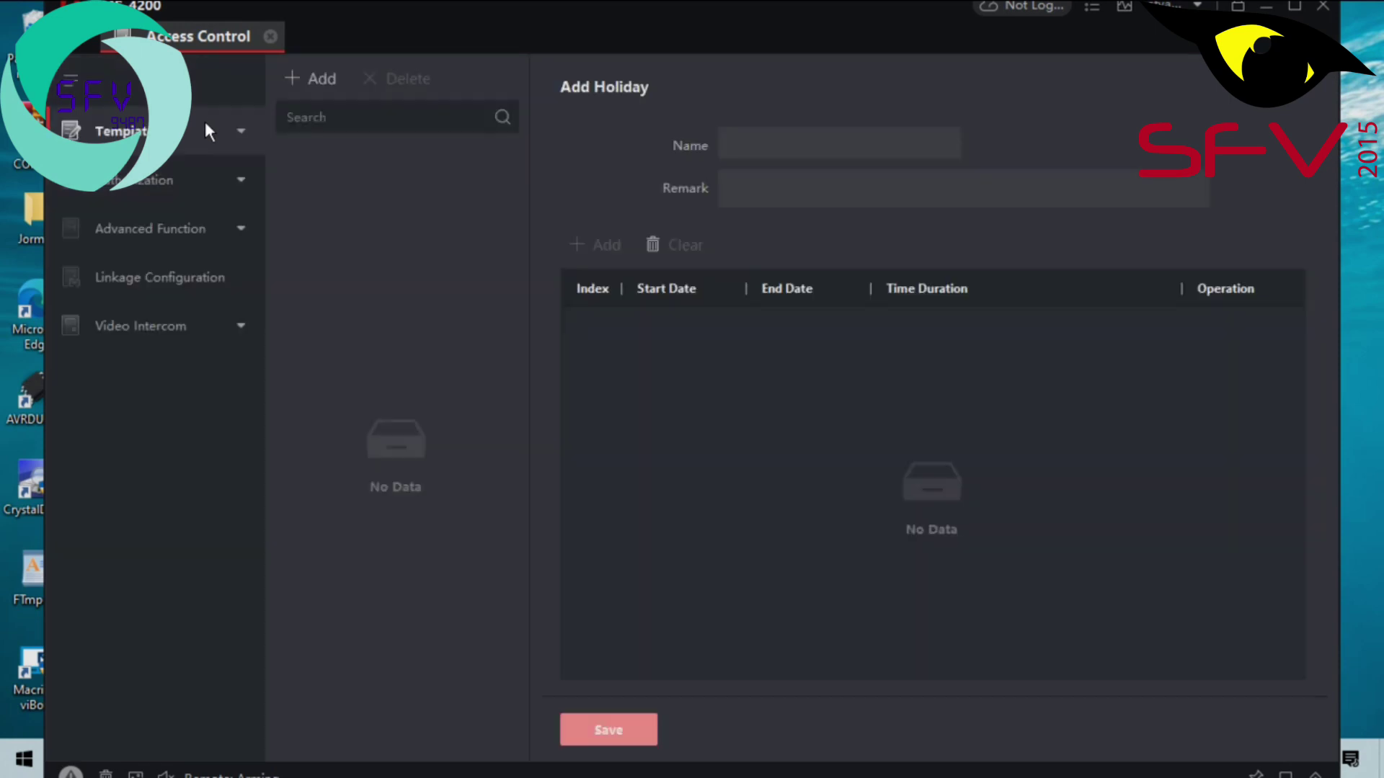
{"action": "left_click", "coordinate": [212, 176]}
{"action": "left_click", "coordinate": [318, 80]}
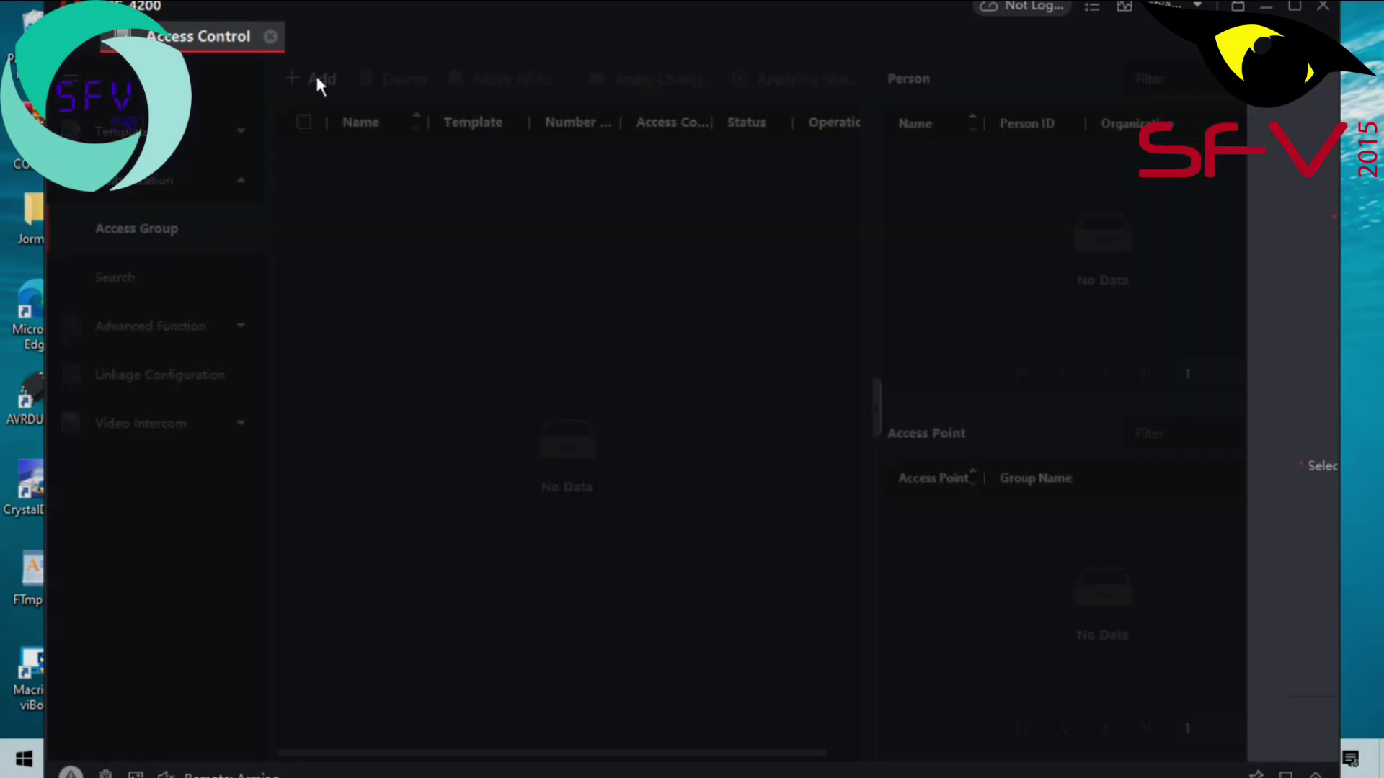
{"action": "left_click", "coordinate": [899, 134]}
{"action": "type", "text": "Grupo Principal"}
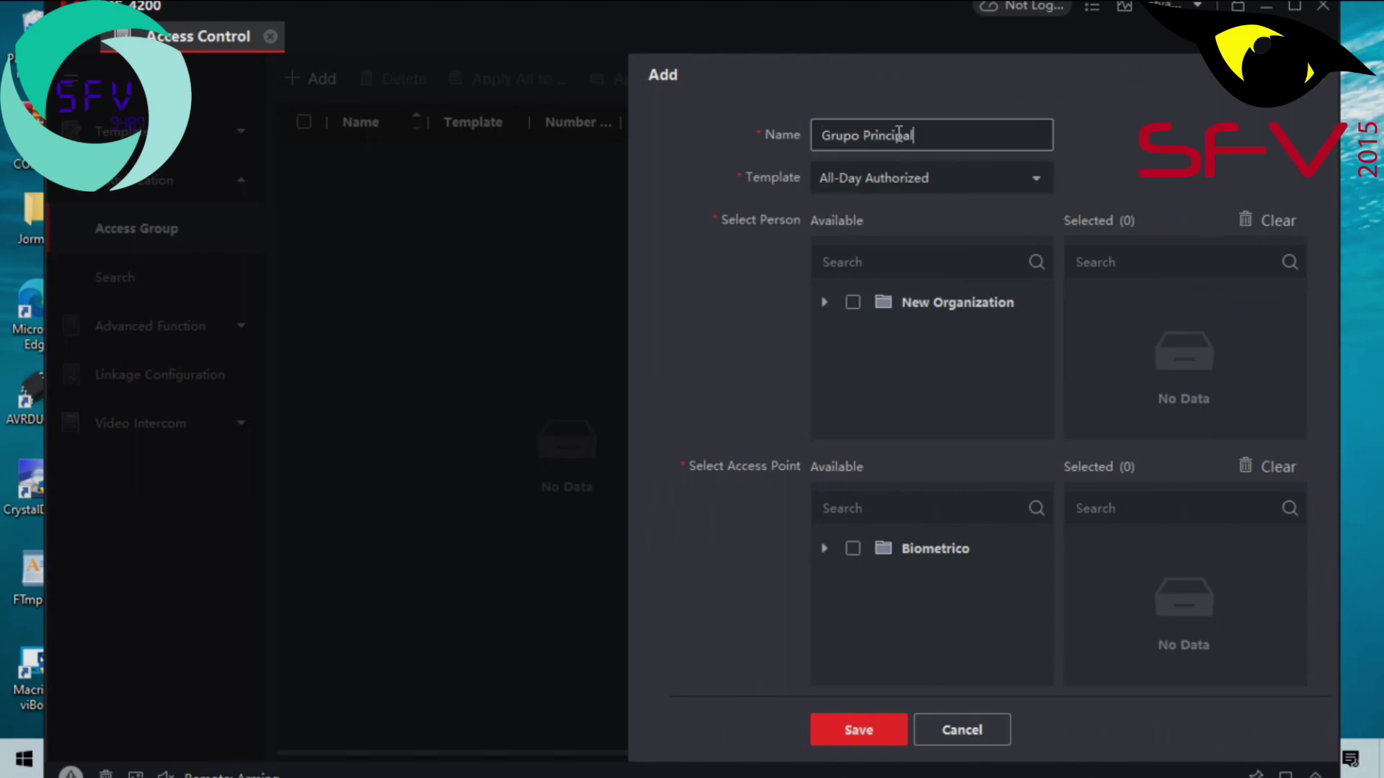
{"action": "left_click", "coordinate": [852, 302]}
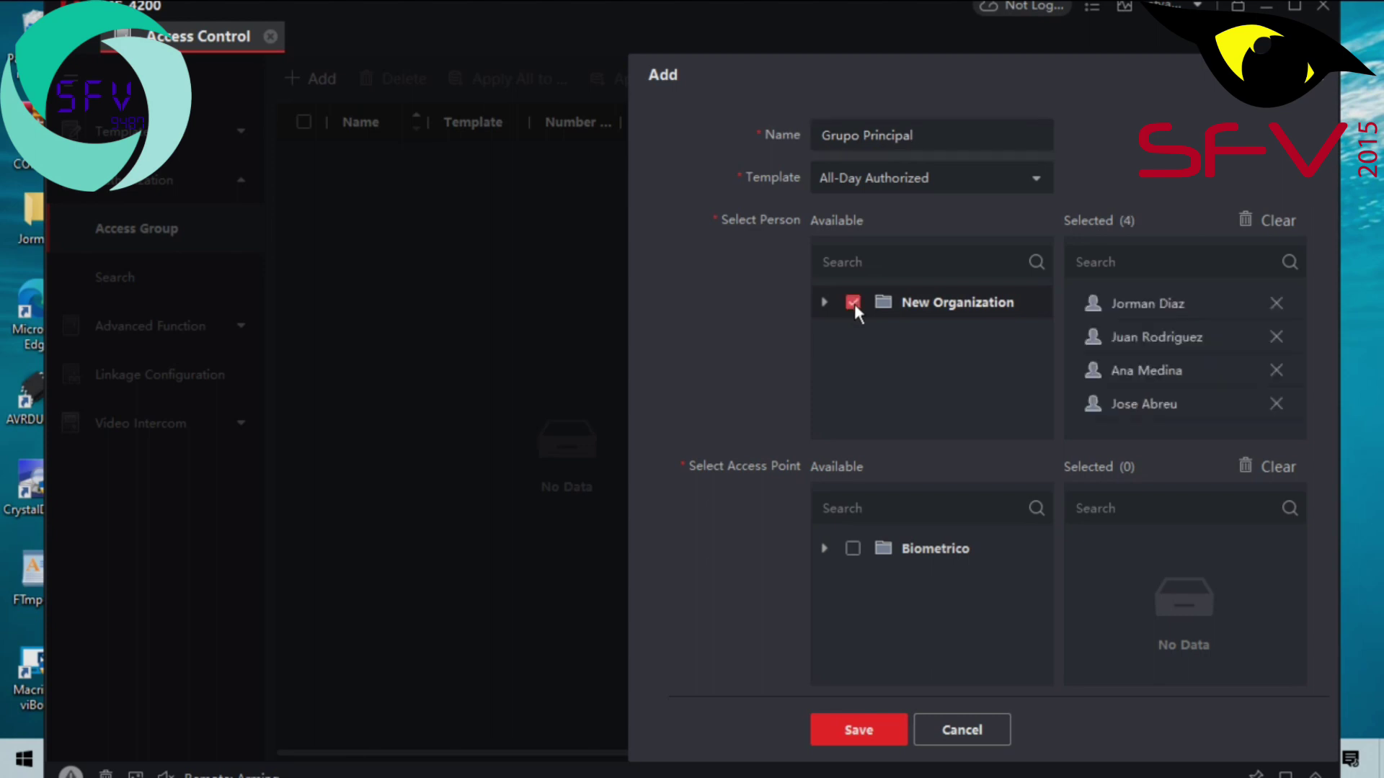
{"action": "left_click", "coordinate": [853, 548]}
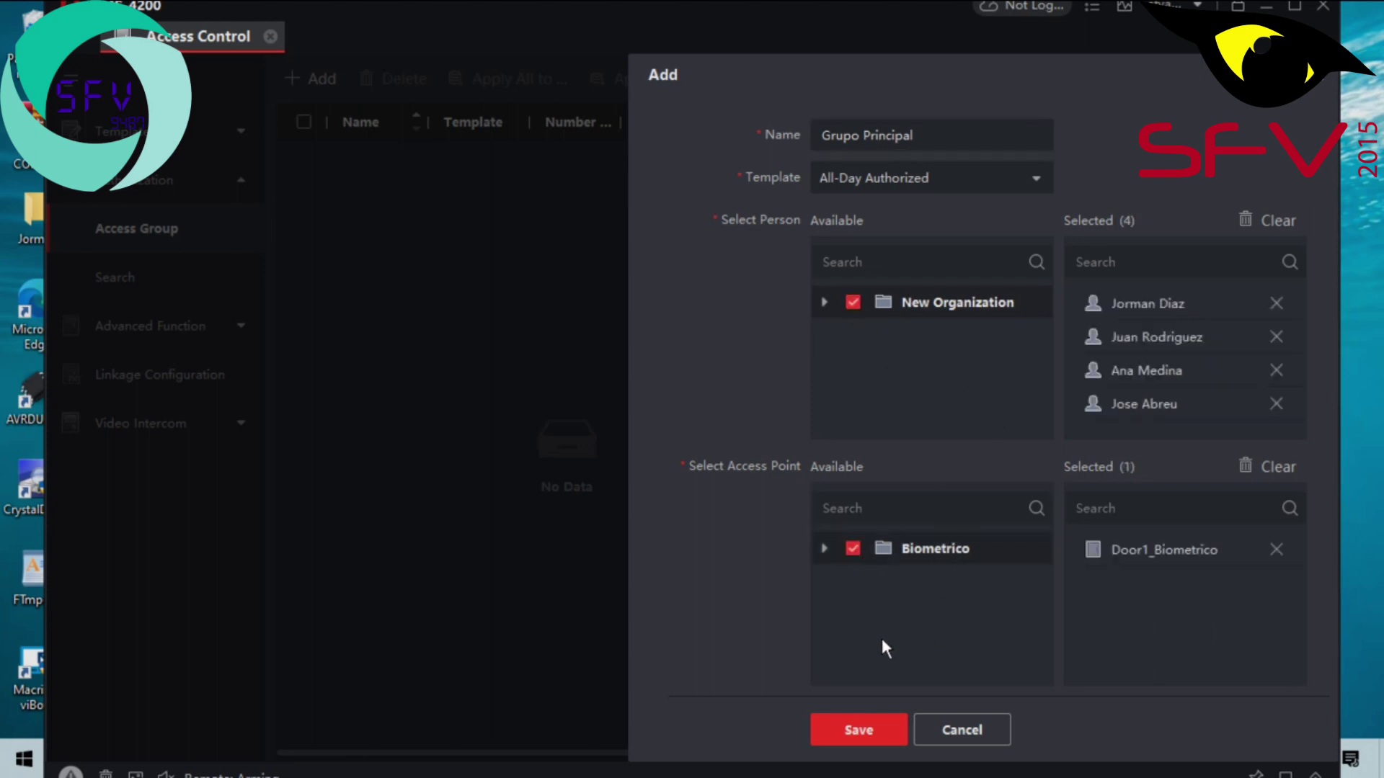
{"action": "left_click", "coordinate": [869, 724]}
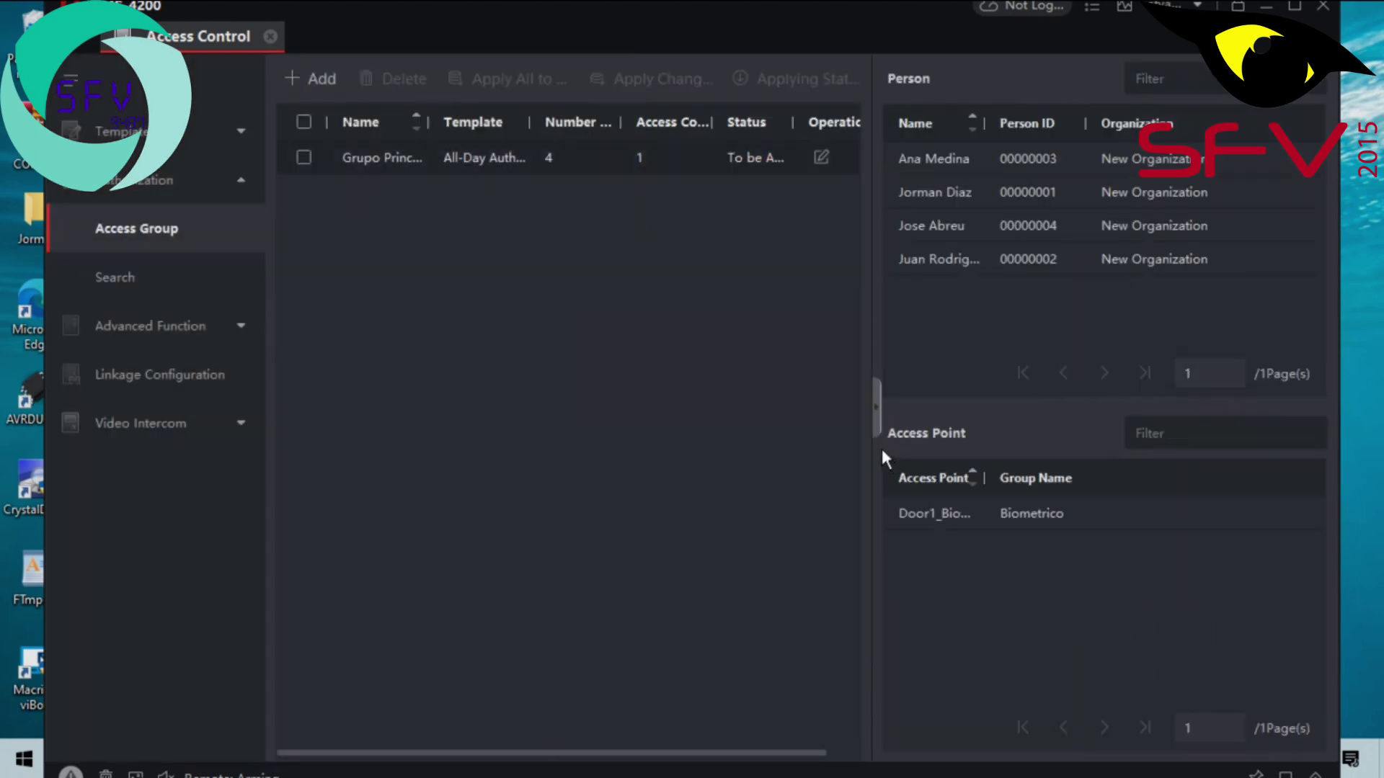
{"action": "left_click", "coordinate": [309, 160]}
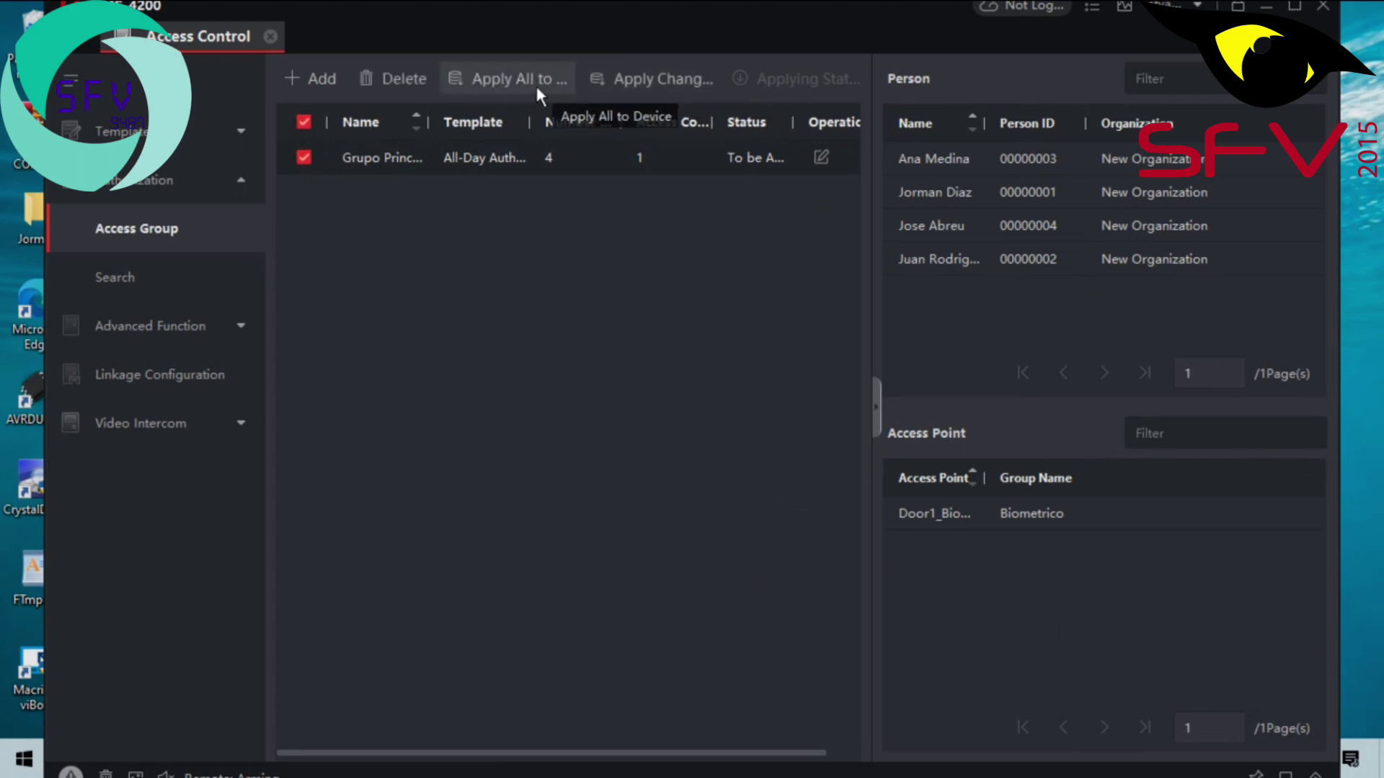
Apply Grupo Principal to the Biometrico device, then close the access control page.
{"action": "left_click", "coordinate": [490, 80]}
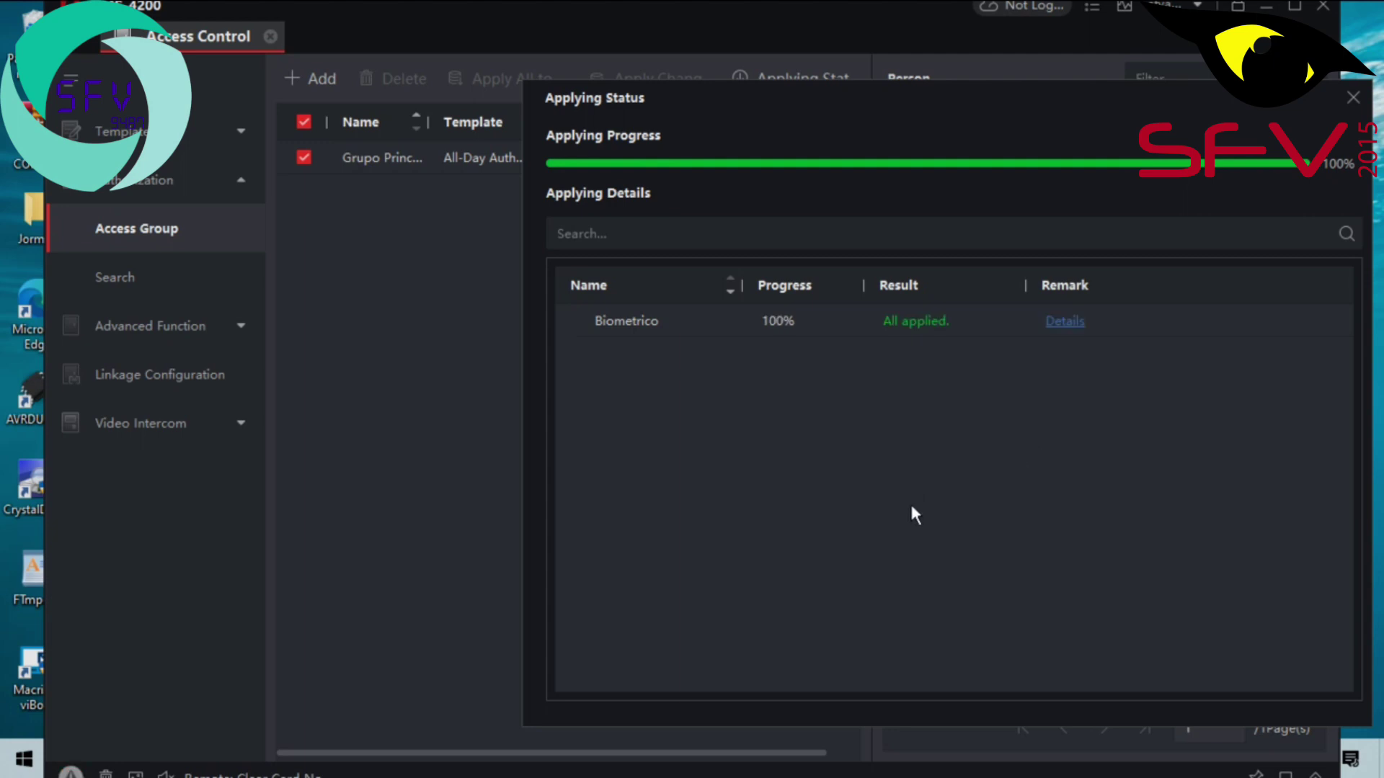
{"action": "left_click", "coordinate": [1352, 98]}
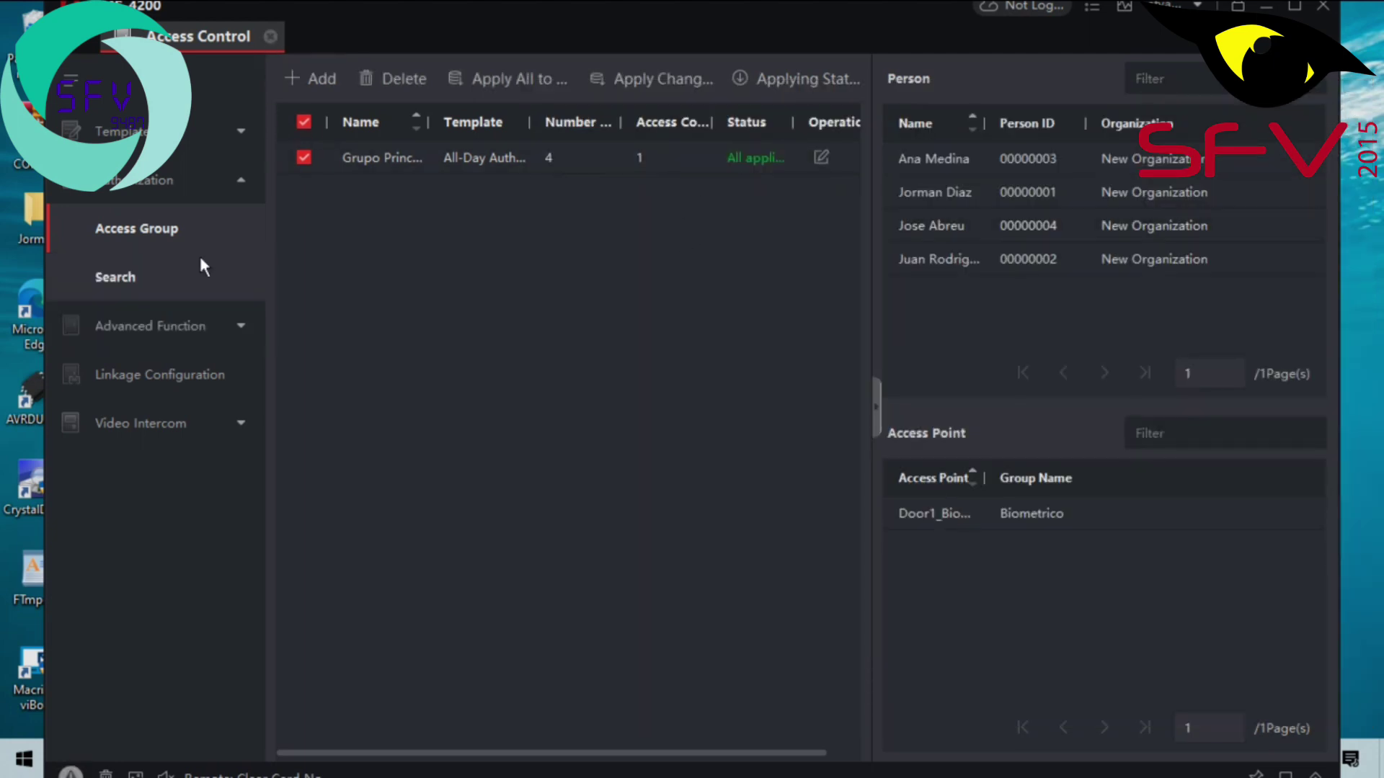
{"action": "left_click", "coordinate": [196, 305]}
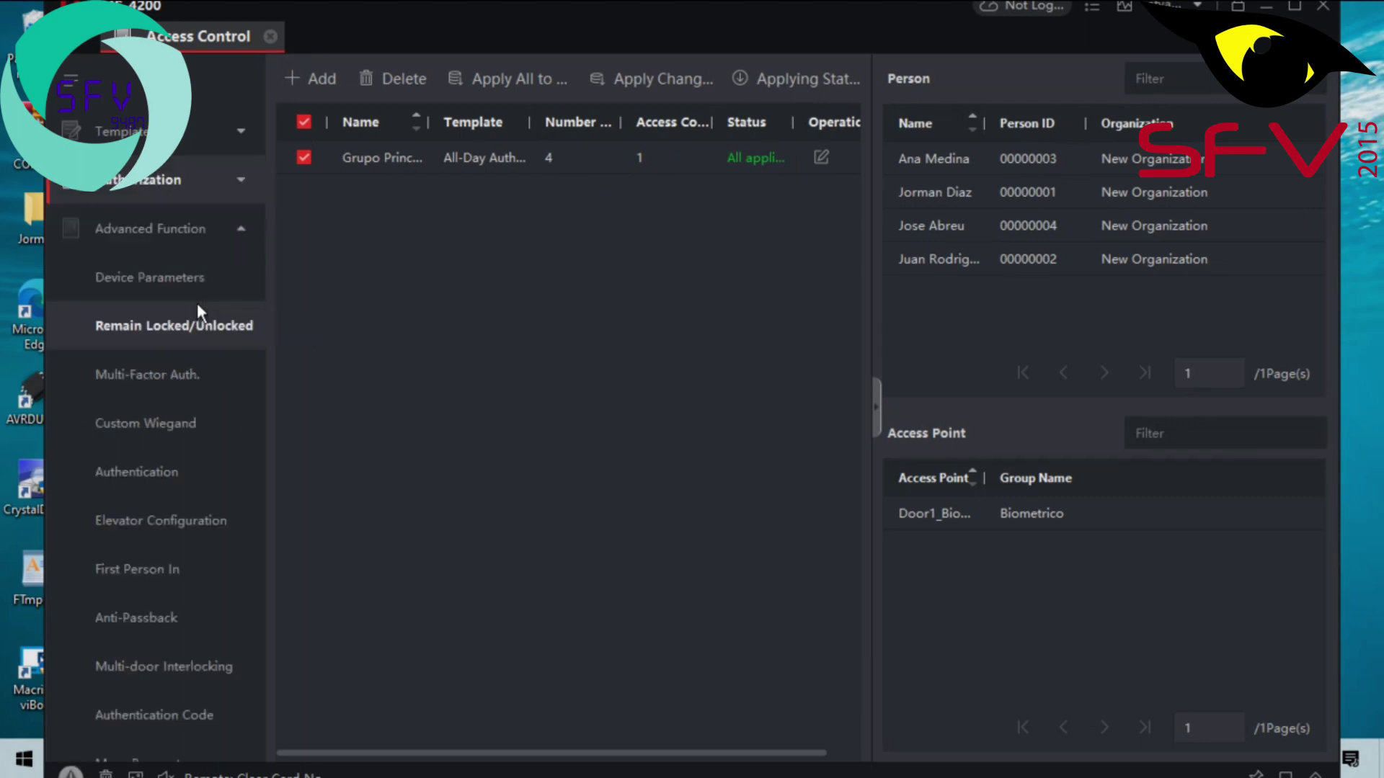
{"action": "left_click", "coordinate": [224, 183]}
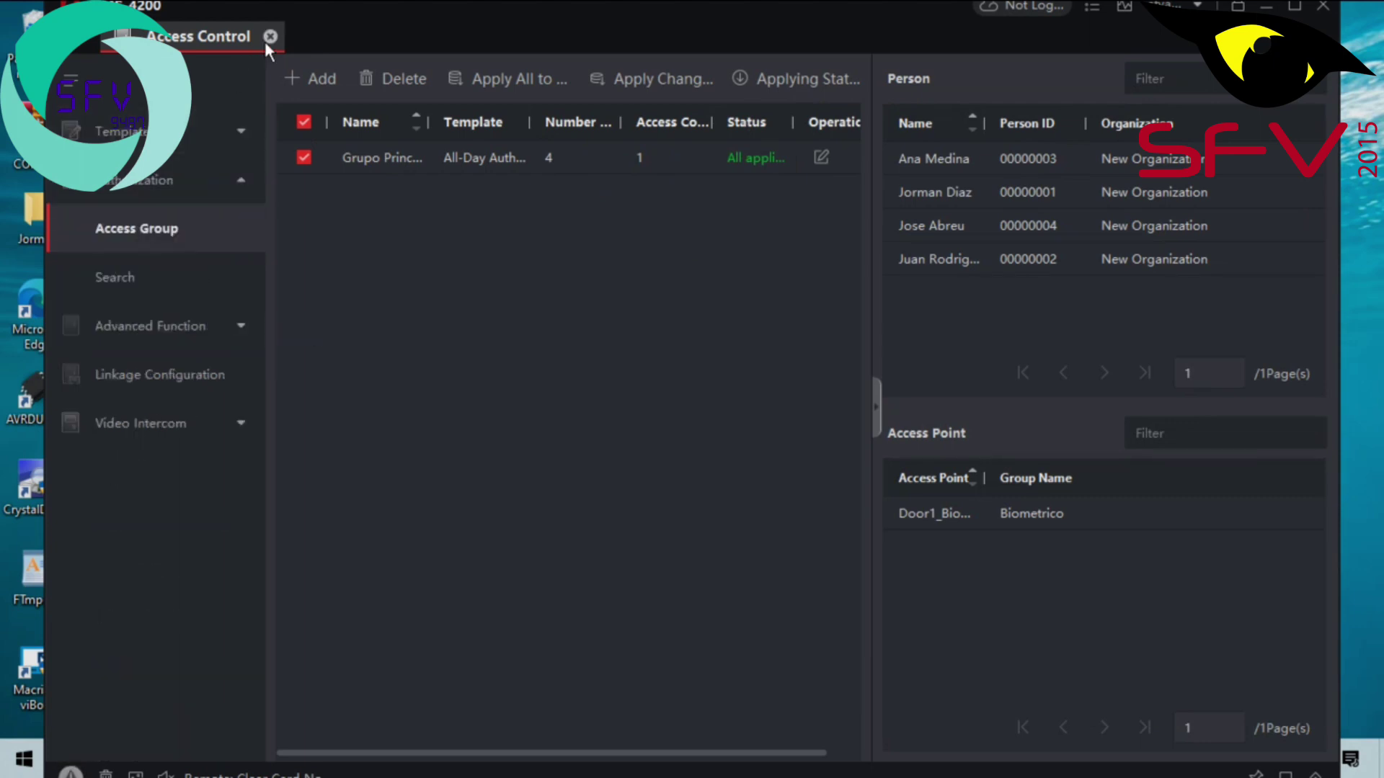
{"action": "left_click", "coordinate": [269, 37]}
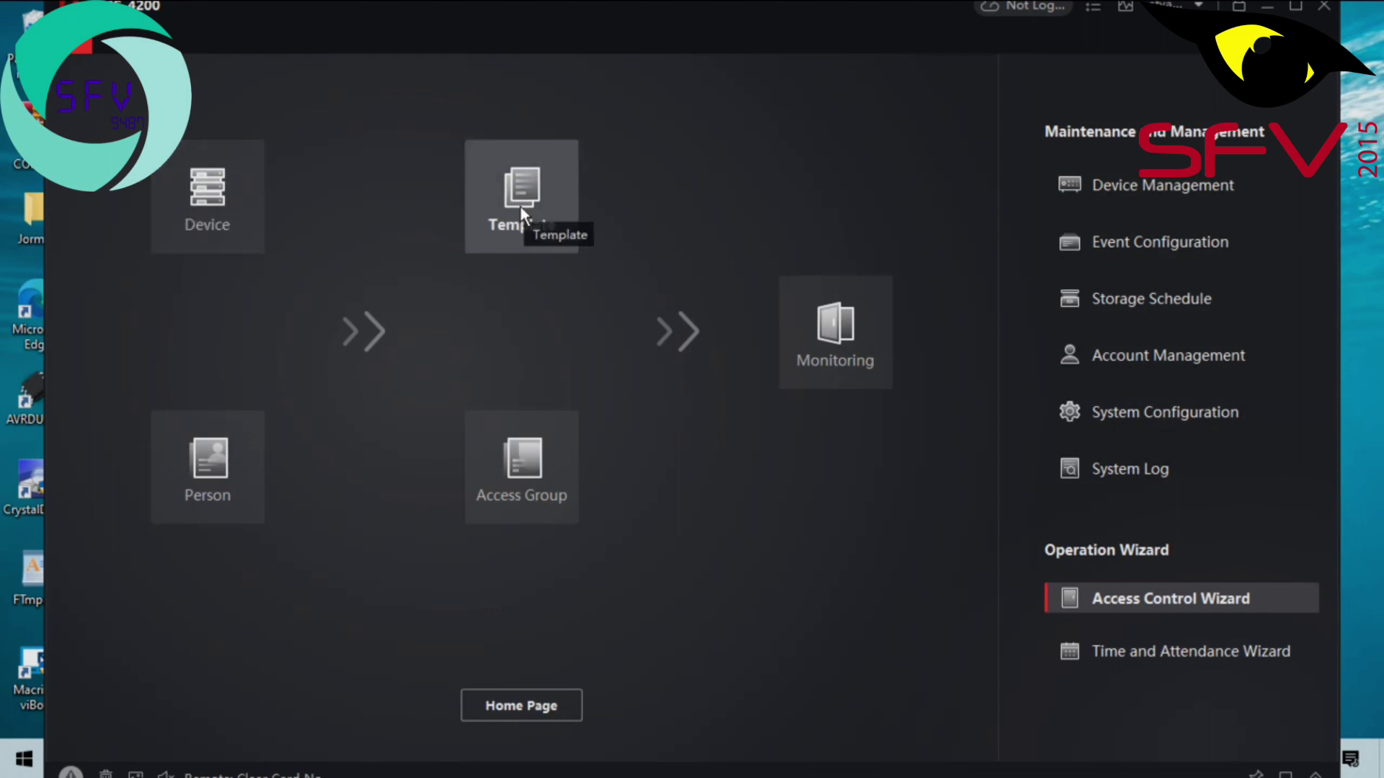
In the Time and Attendance wizard, add a new timetable, initially naming it 'Turno Mañana'.
{"action": "left_click", "coordinate": [1121, 651]}
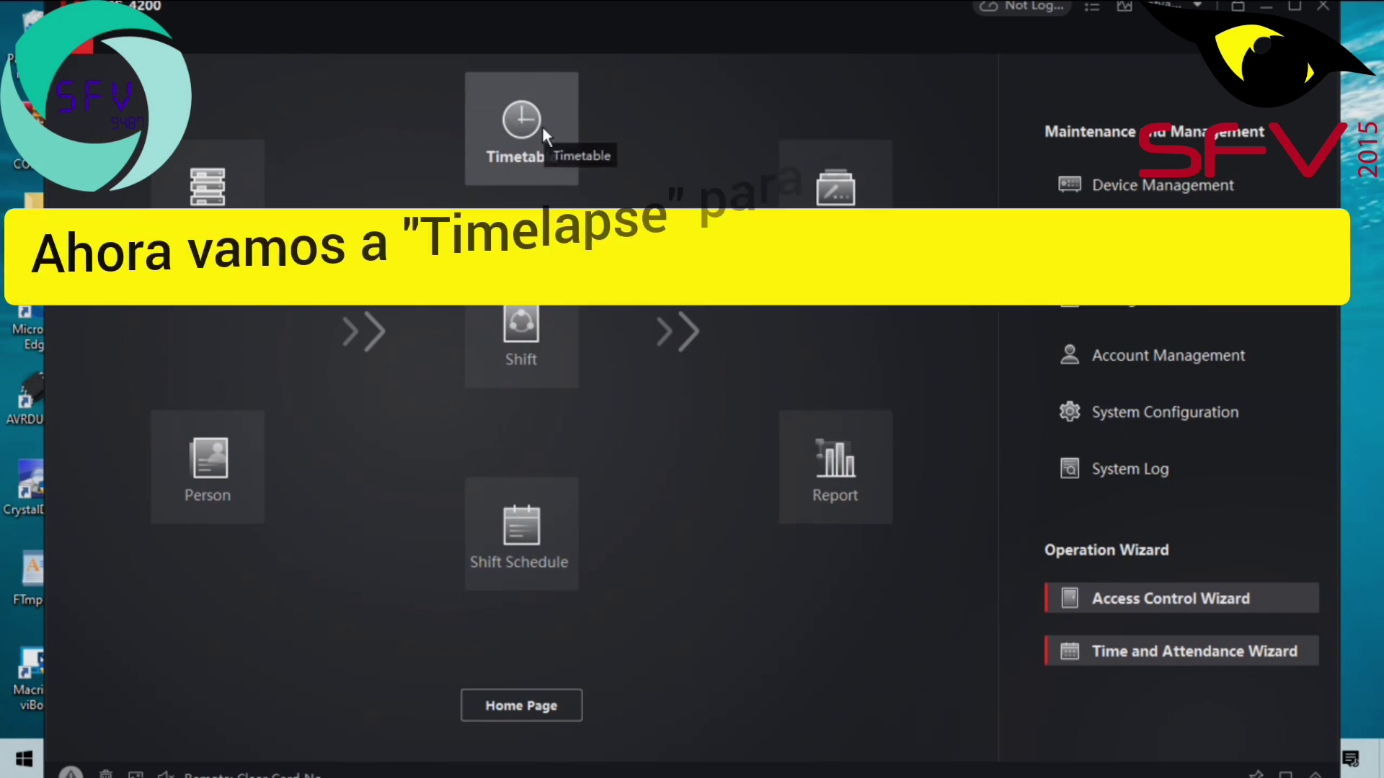
{"action": "left_click", "coordinate": [542, 126]}
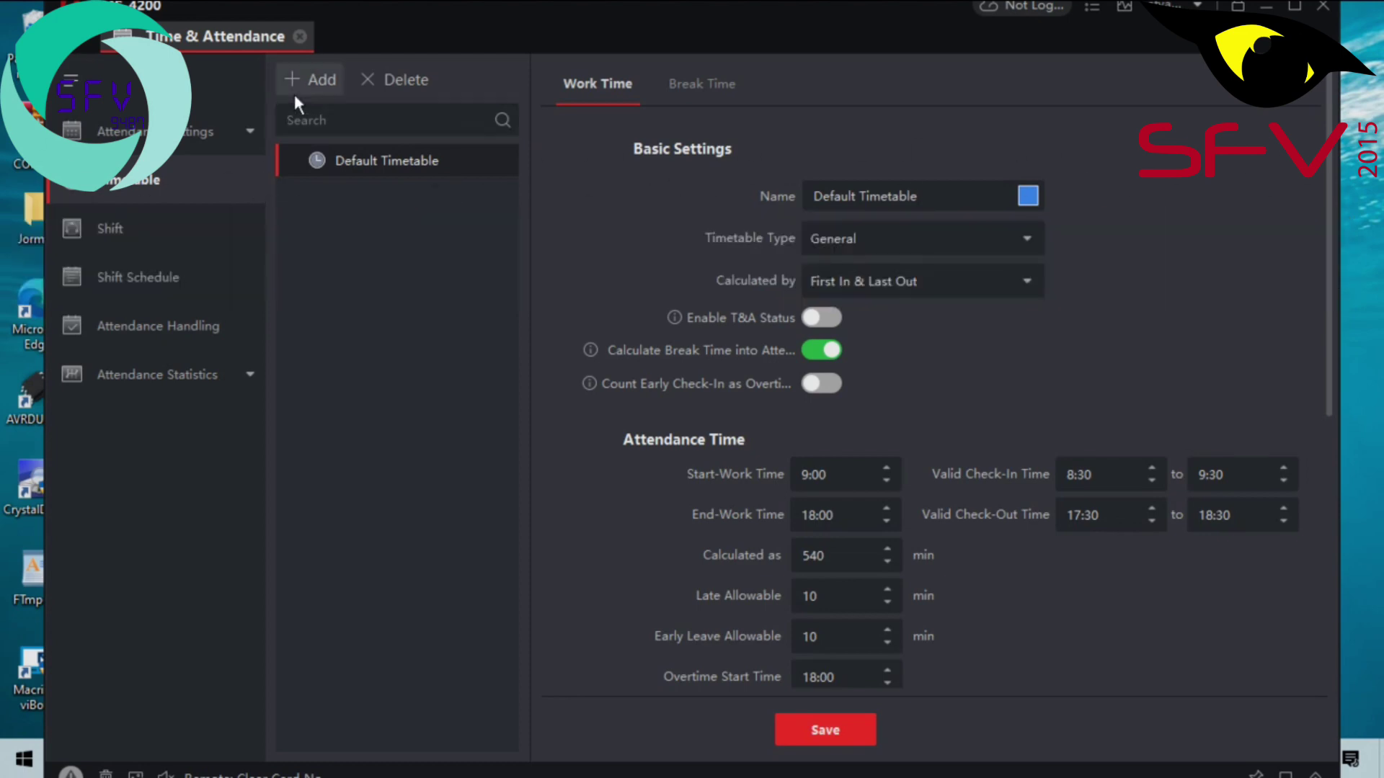
{"action": "left_click", "coordinate": [296, 85]}
{"action": "left_click", "coordinate": [891, 193]}
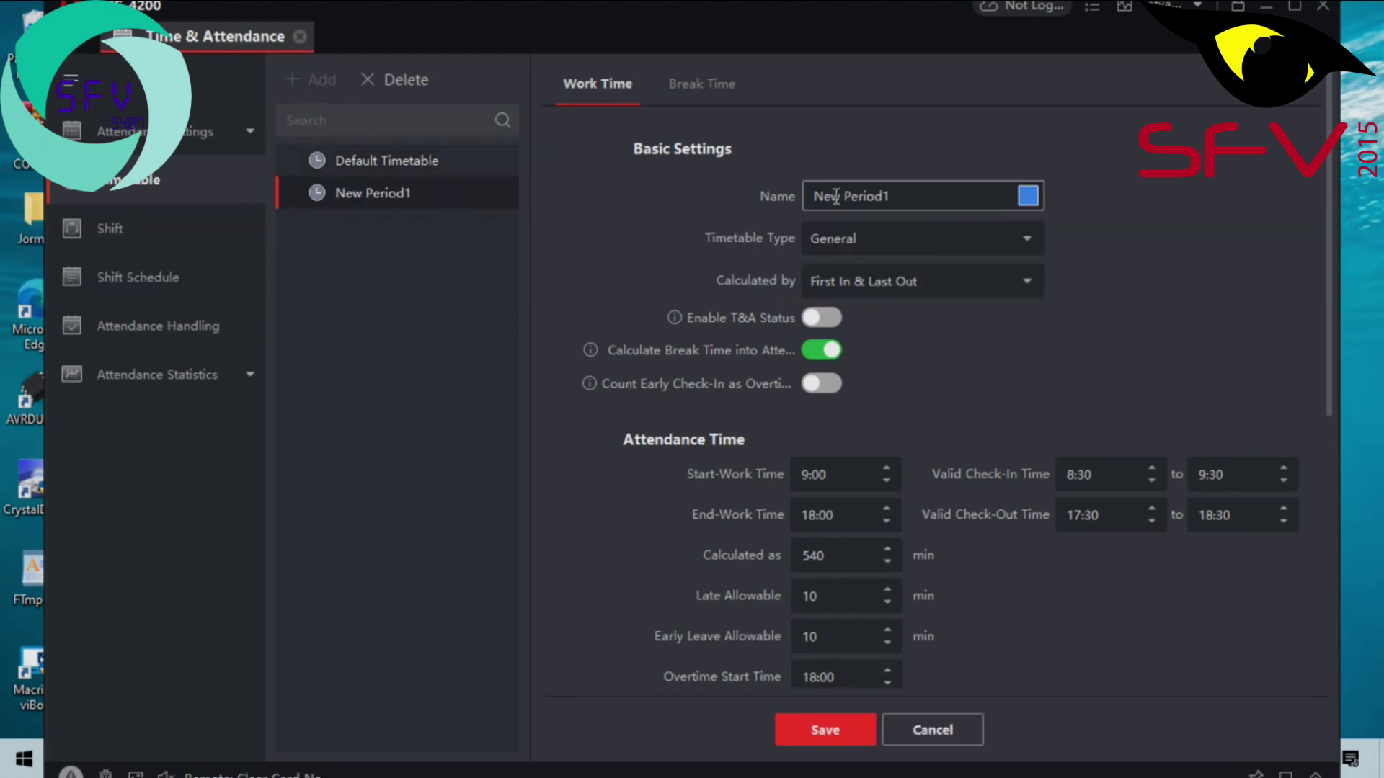
{"action": "left_click_drag", "start_coordinate": [891, 193], "coordinate": [746, 195]}
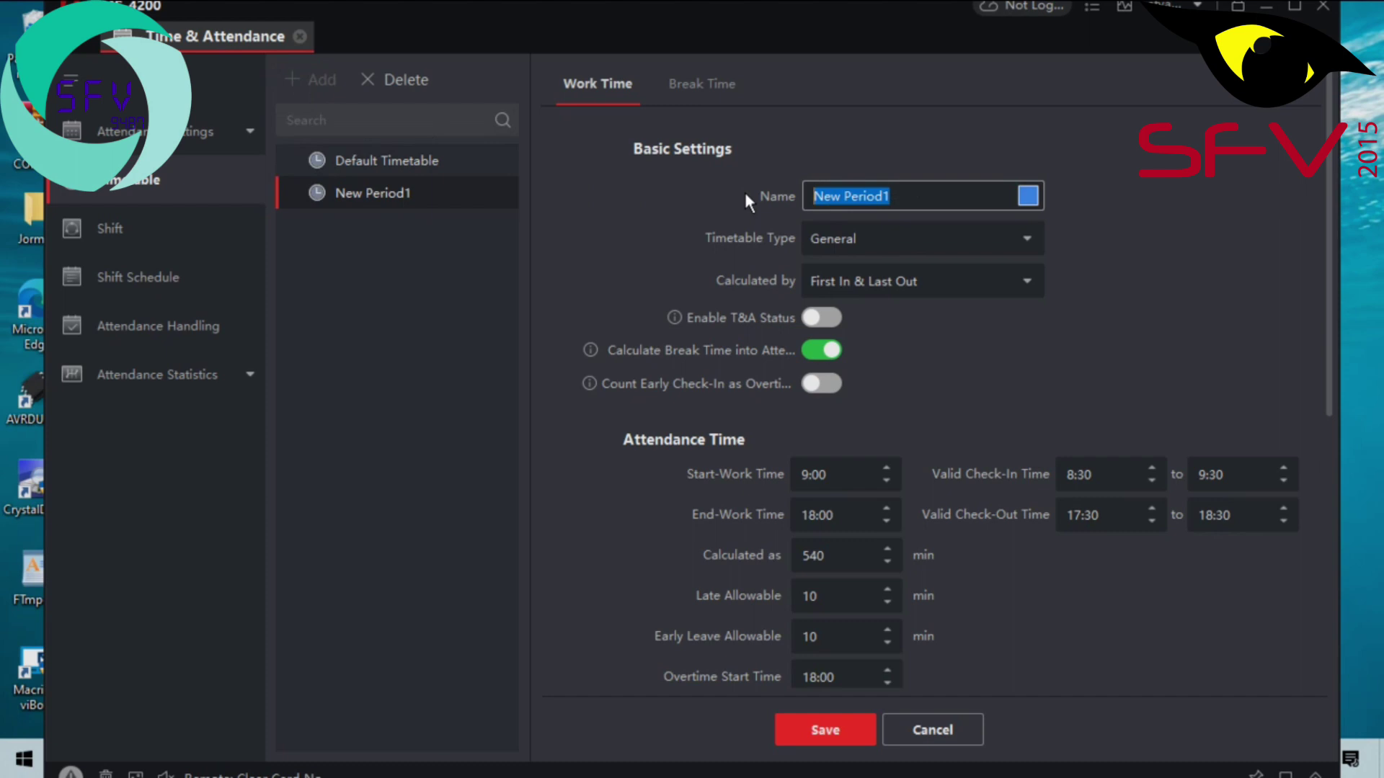
{"action": "type", "text": "Turno Mañana"}
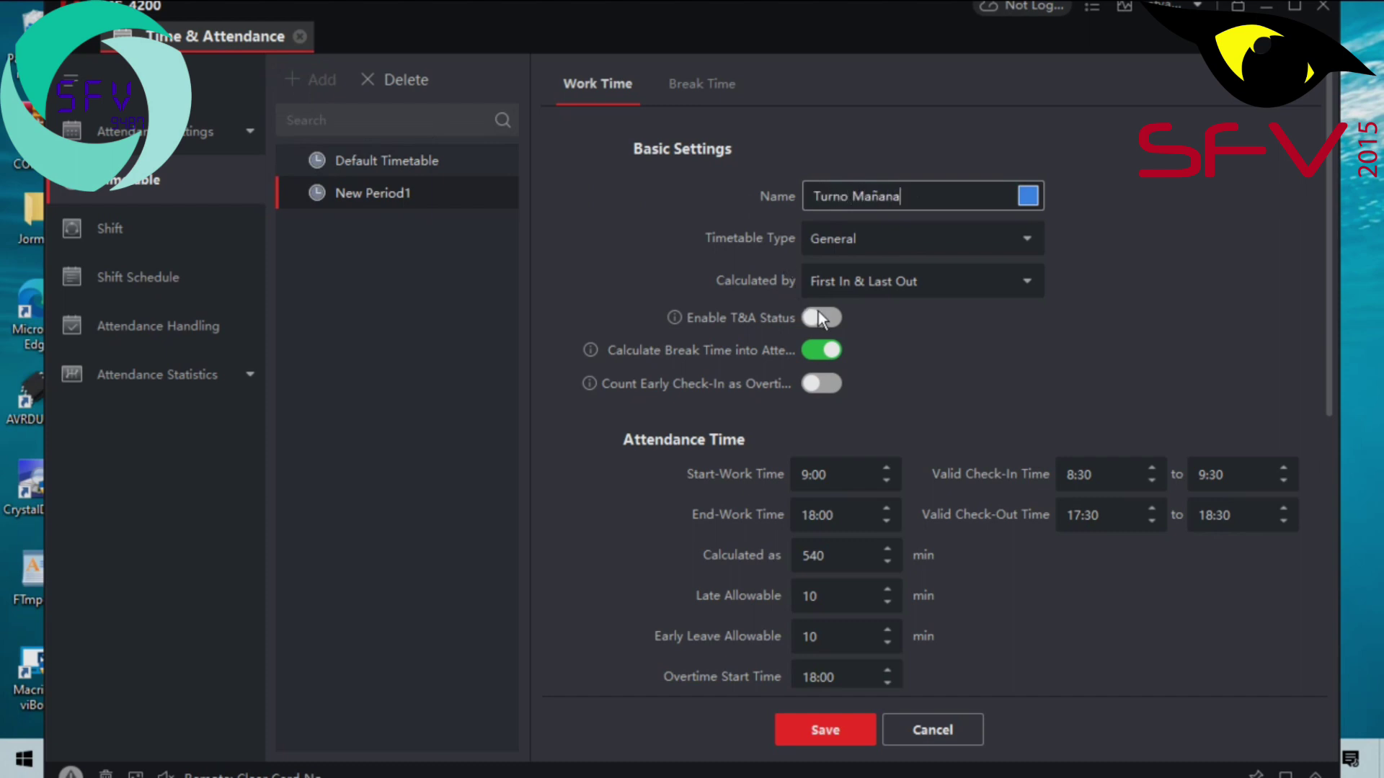
Set work hours to 8:00–17:00 with earliest valid check-in at 7:30.
{"action": "left_click_drag", "start_coordinate": [839, 474], "coordinate": [797, 482]}
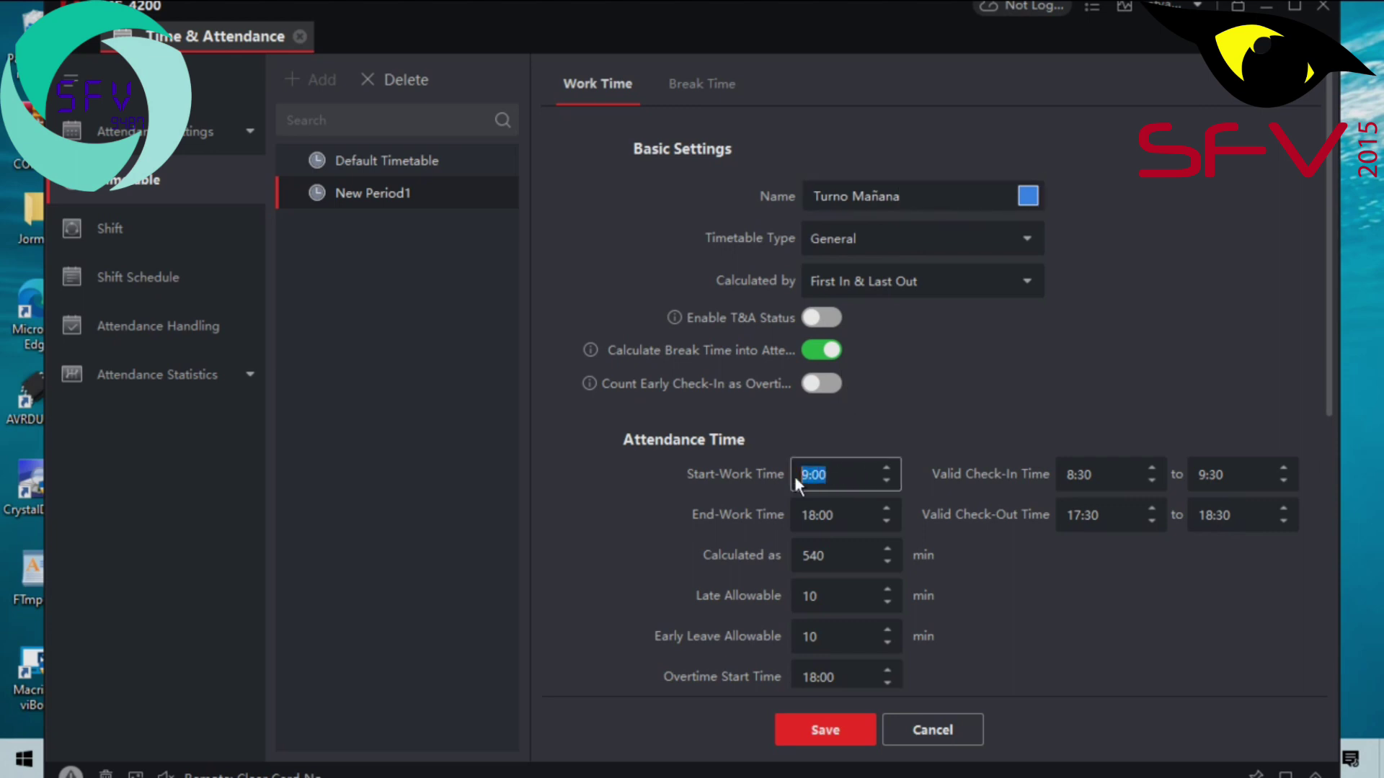
{"action": "left_click", "coordinate": [886, 480]}
{"action": "left_click", "coordinate": [850, 479]}
{"action": "left_click", "coordinate": [1103, 468]}
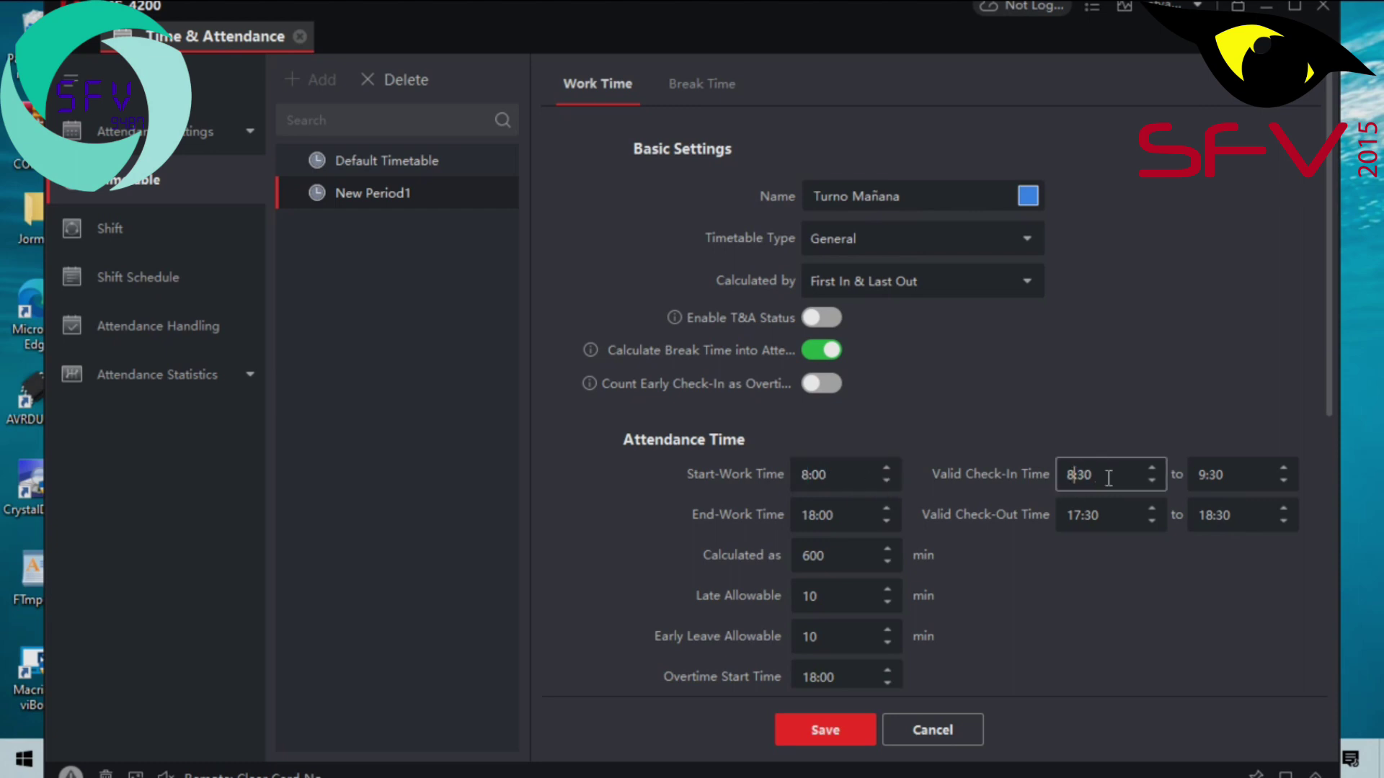
{"action": "left_click", "coordinate": [1151, 481]}
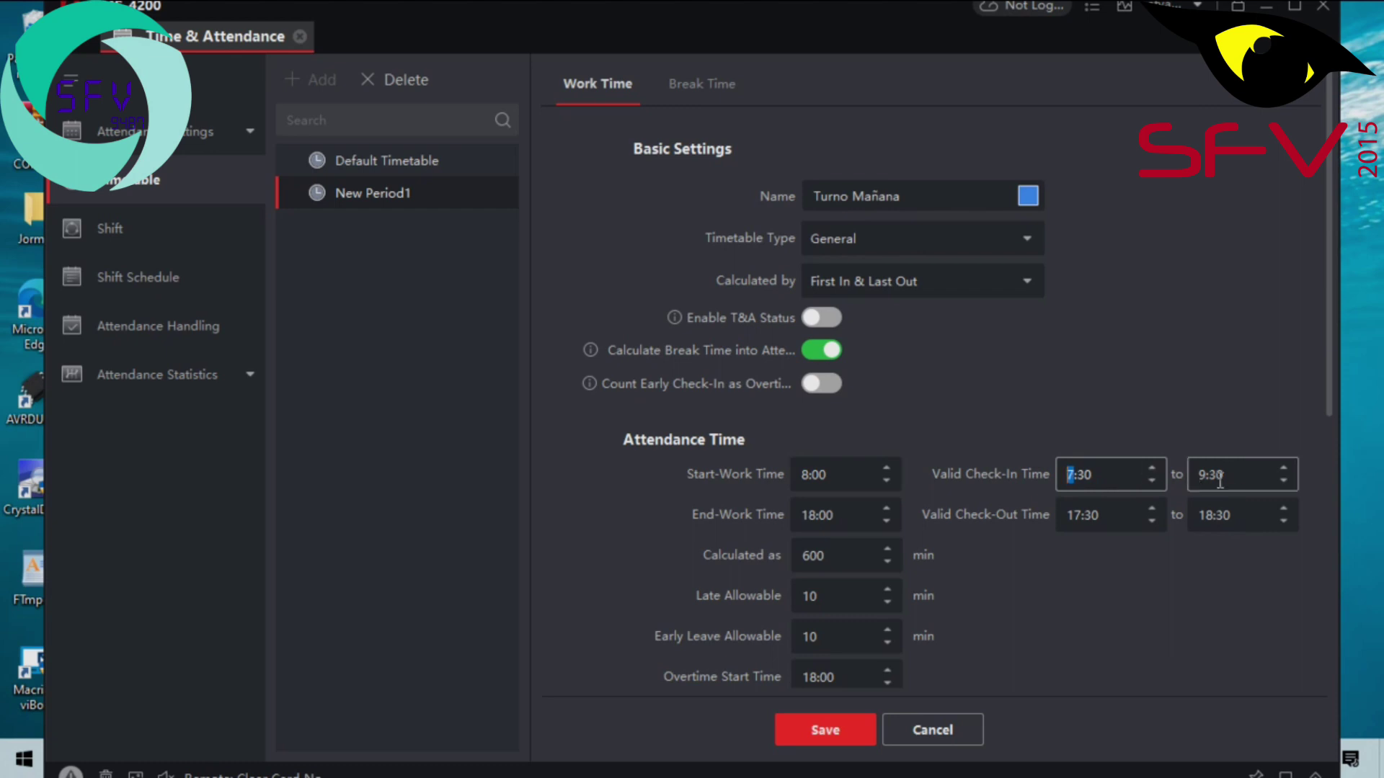
{"action": "left_click", "coordinate": [810, 516]}
{"action": "left_click", "coordinate": [888, 520]}
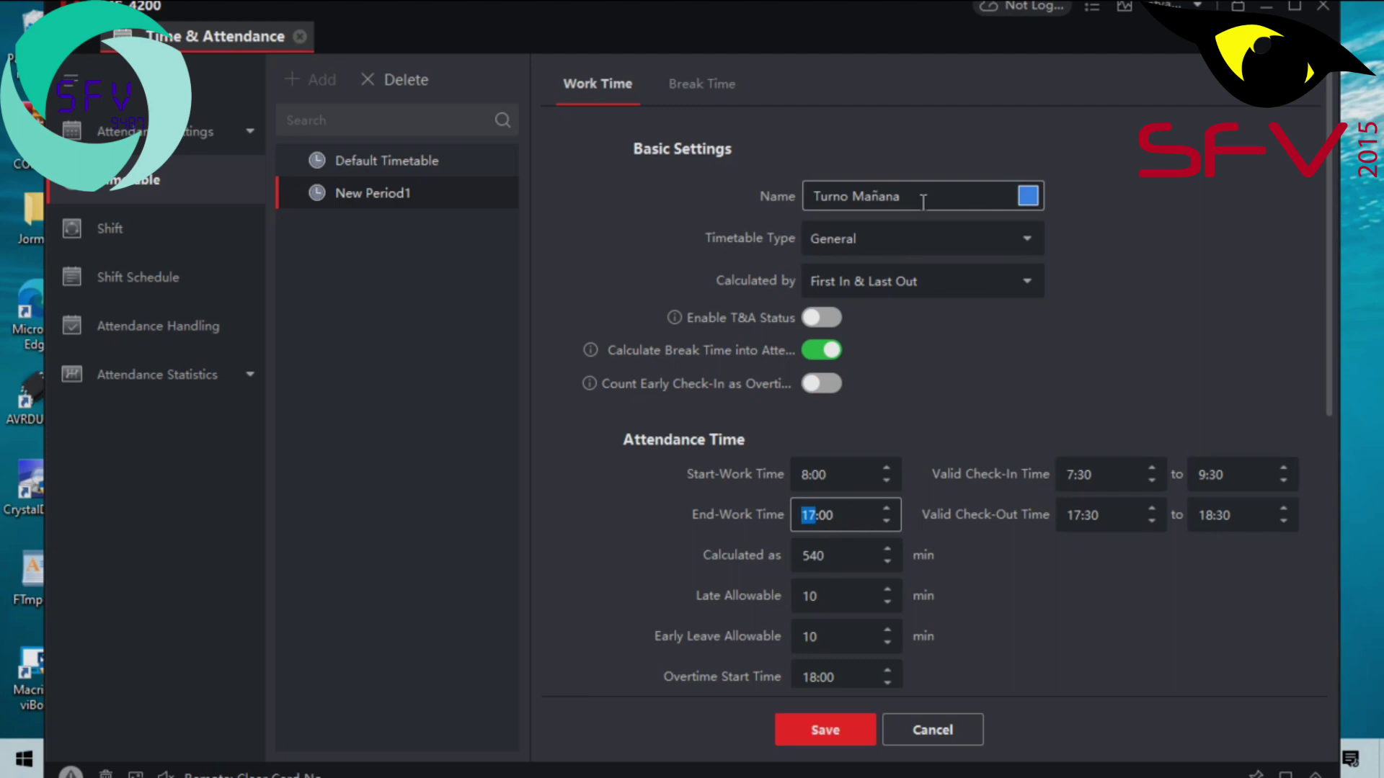
{"action": "left_click", "coordinate": [927, 398]}
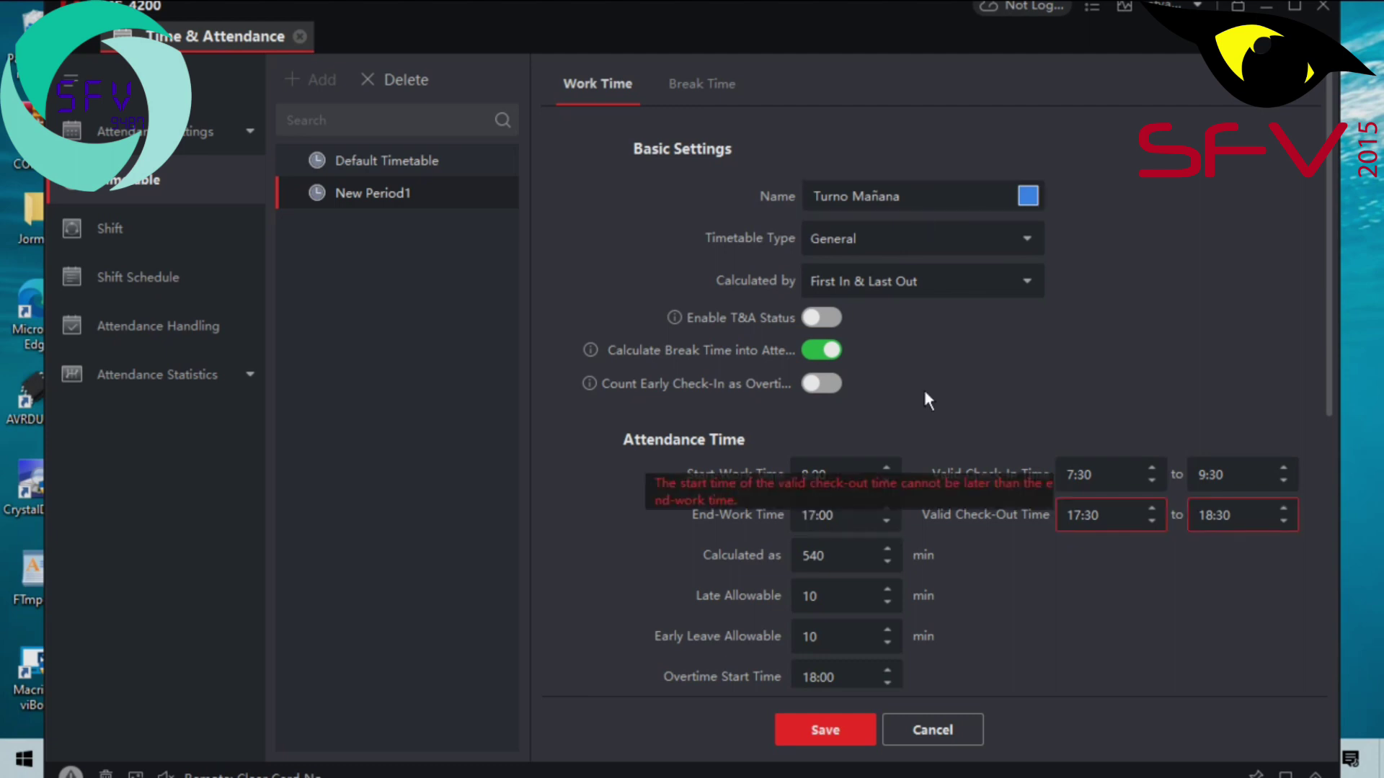
Rename the timetable 'Horario Normal', set valid check-out start to 16:30, and save it.
{"action": "left_click_drag", "start_coordinate": [901, 198], "coordinate": [786, 190]}
{"action": "type", "text": "Hora"}
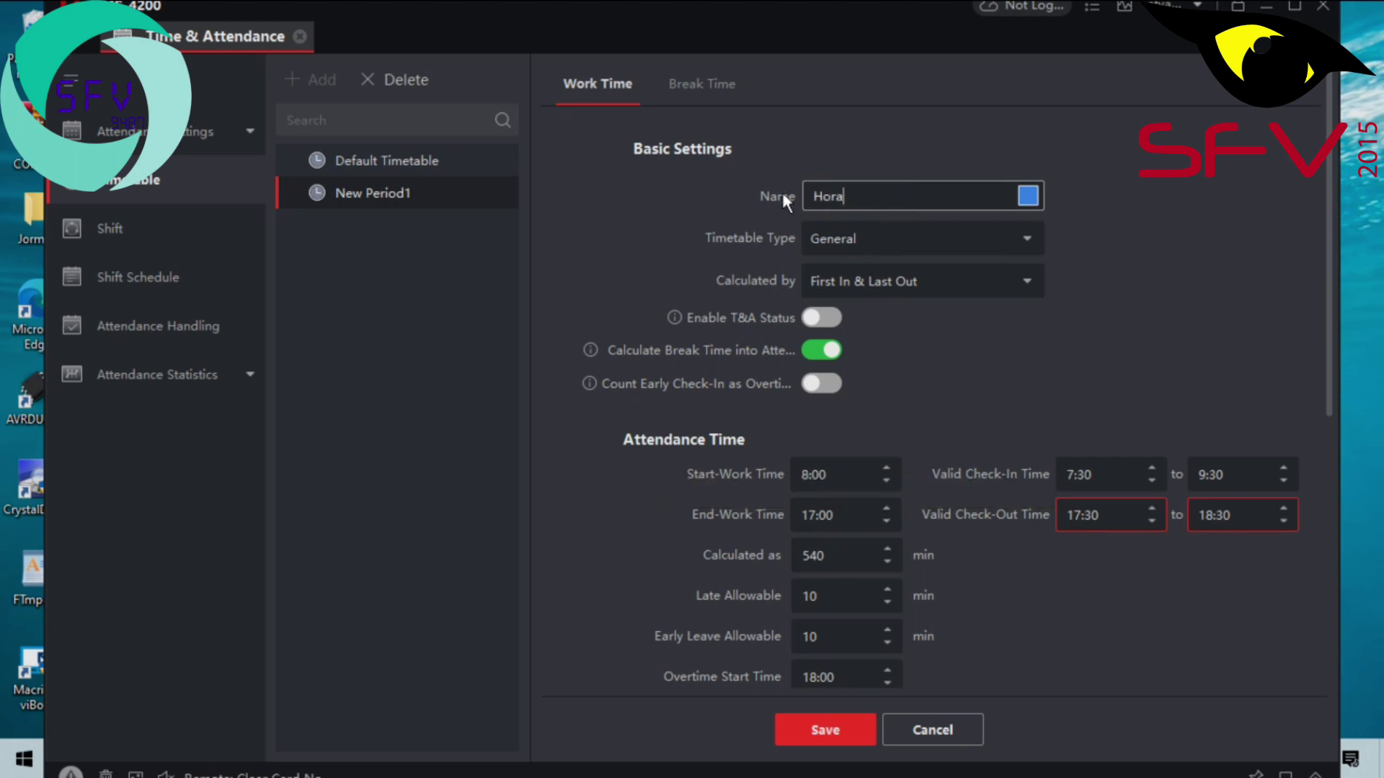
{"action": "type", "text": "rio Normal"}
{"action": "left_click", "coordinate": [1024, 416]}
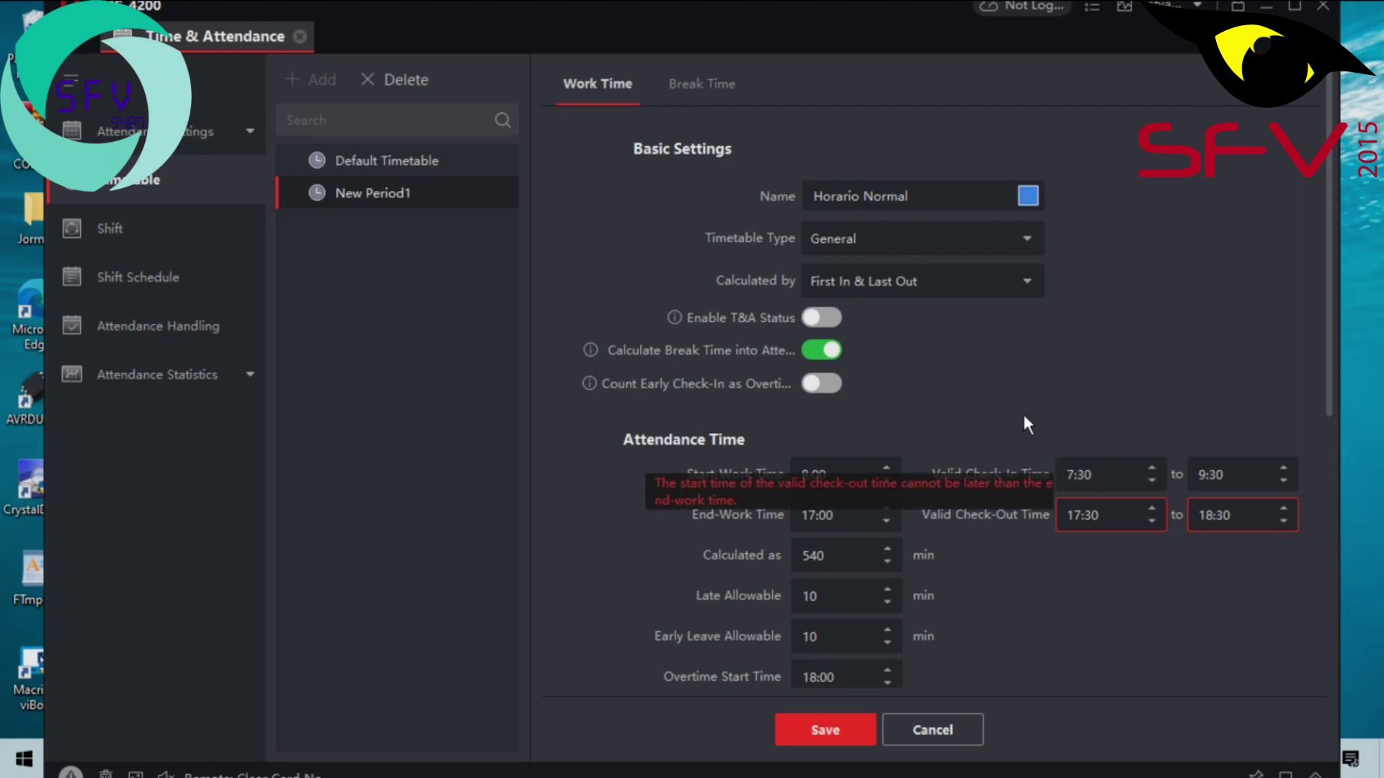
{"action": "left_click", "coordinate": [1071, 511]}
{"action": "left_click", "coordinate": [1152, 521]}
{"action": "left_click", "coordinate": [1191, 575]}
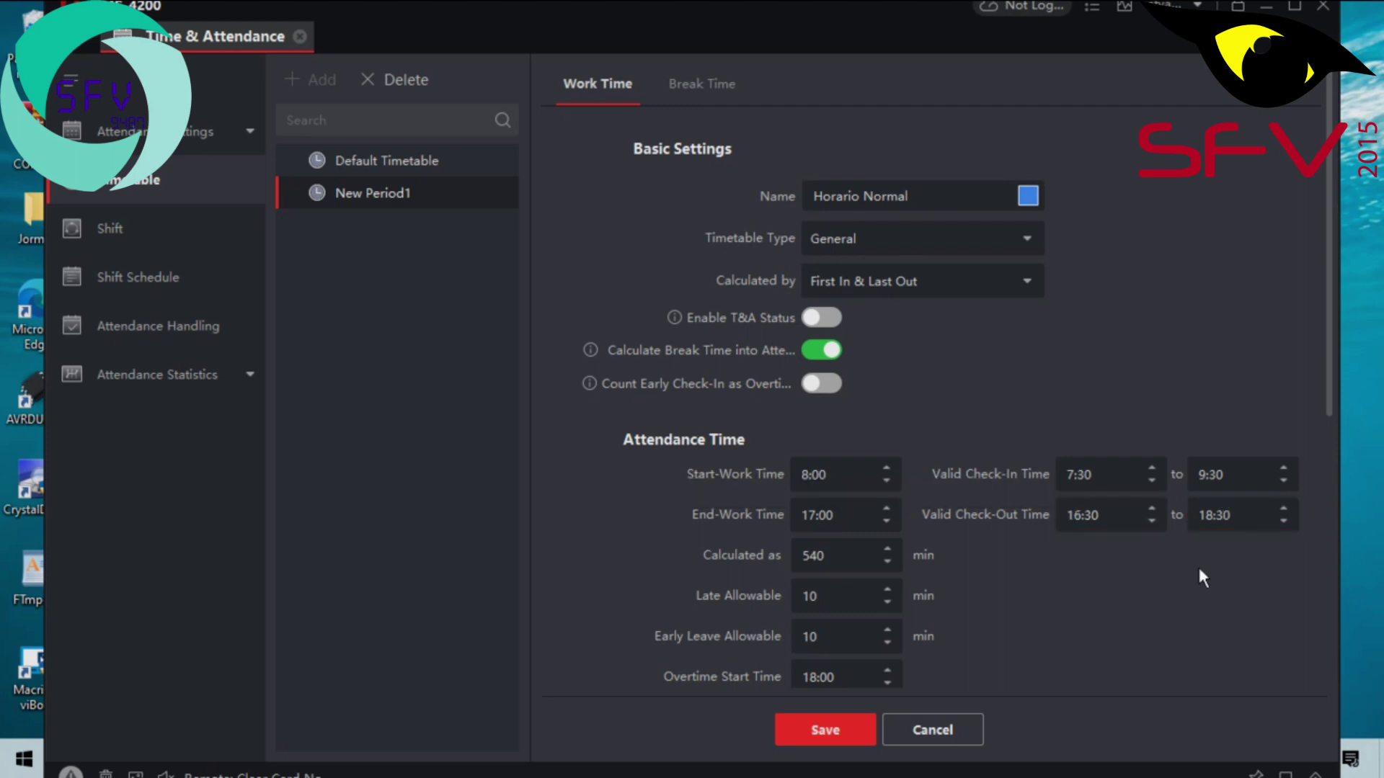
{"action": "left_click", "coordinate": [826, 737]}
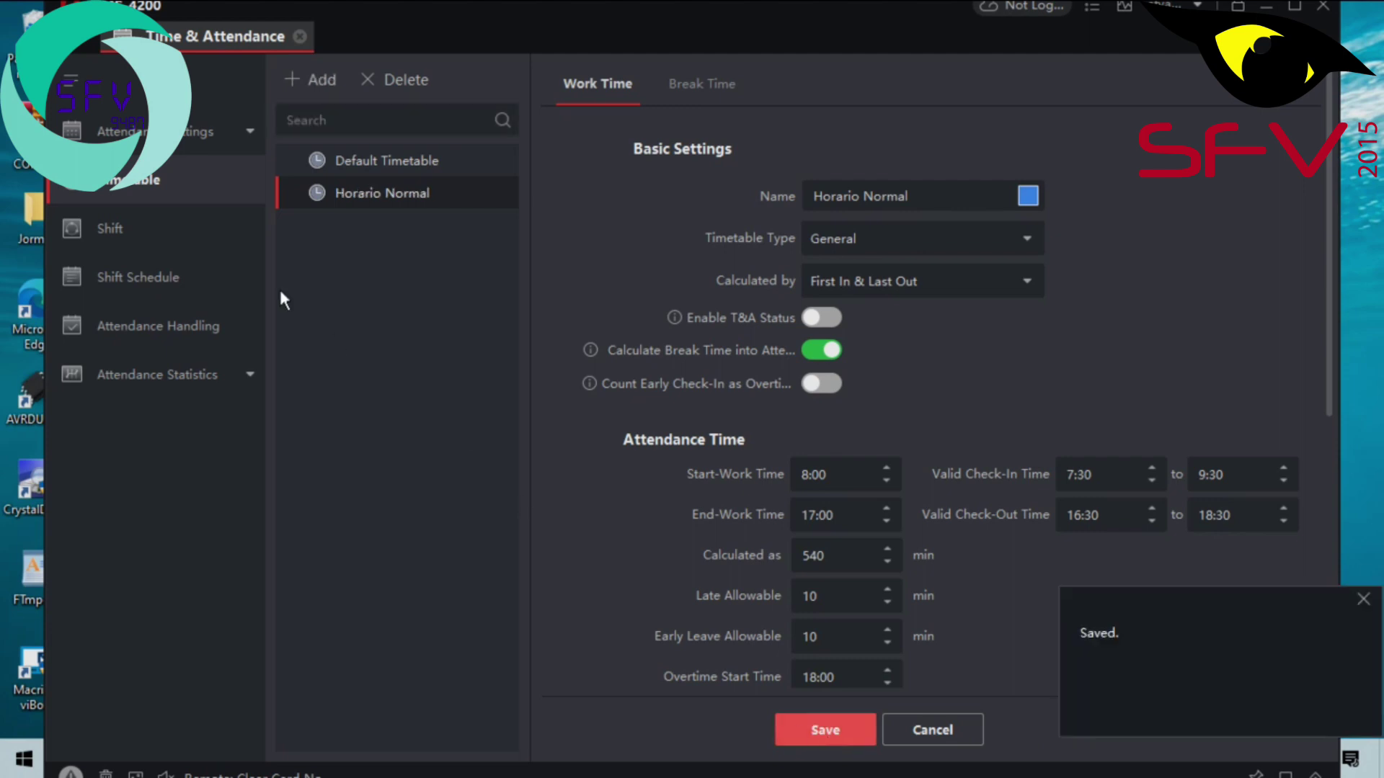
{"action": "left_click", "coordinate": [191, 232]}
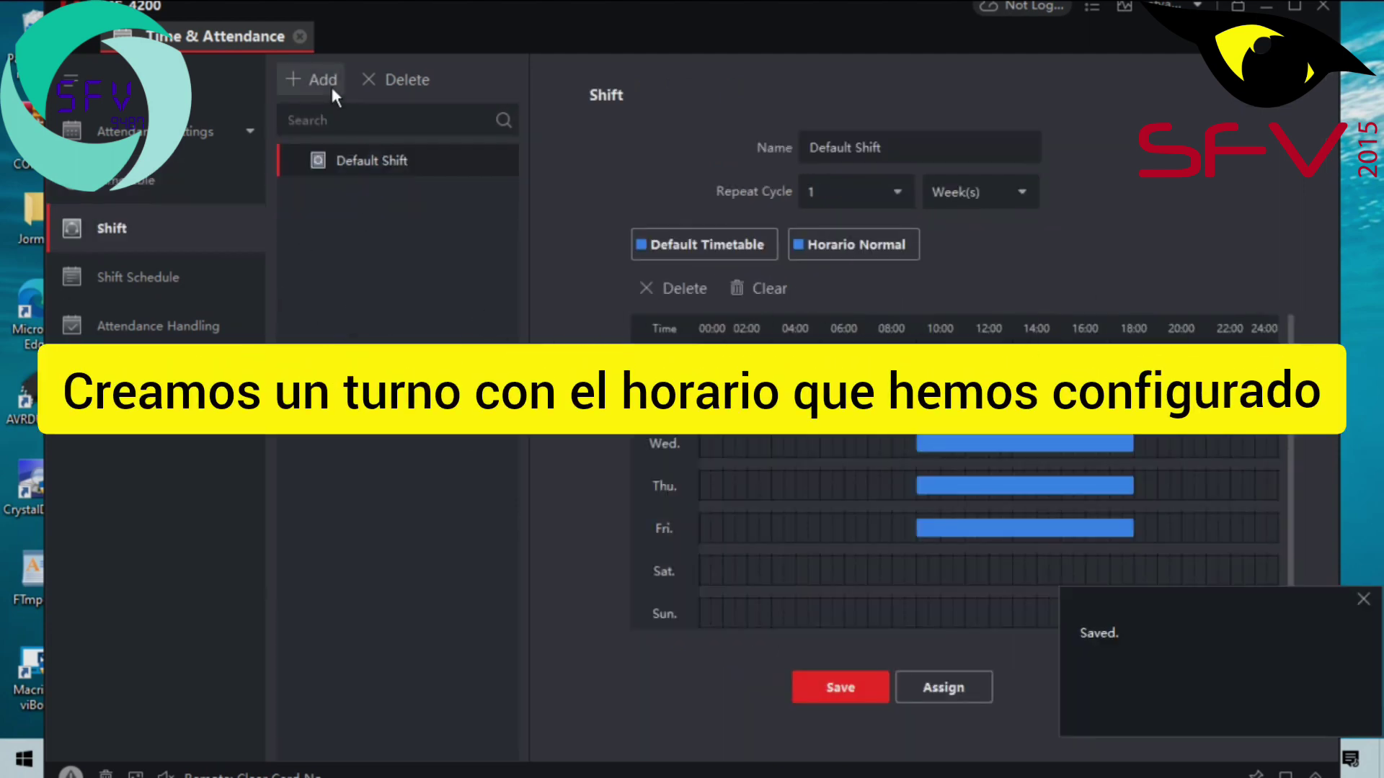
Add a new shift named 'Turno Normal' and select the Horario Normal timetable.
{"action": "left_click", "coordinate": [331, 84]}
{"action": "left_click_drag", "start_coordinate": [896, 148], "coordinate": [669, 158]}
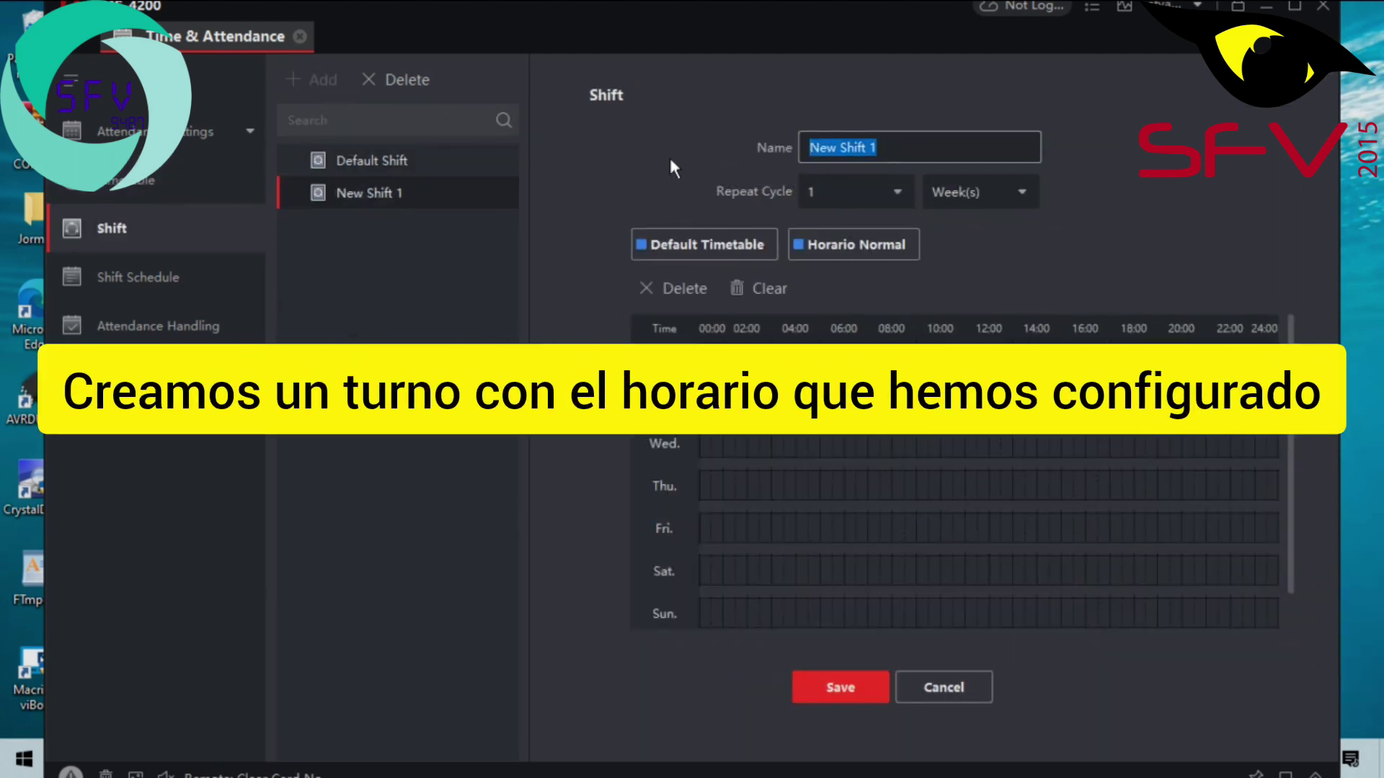
{"action": "type", "text": "Turno Normal"}
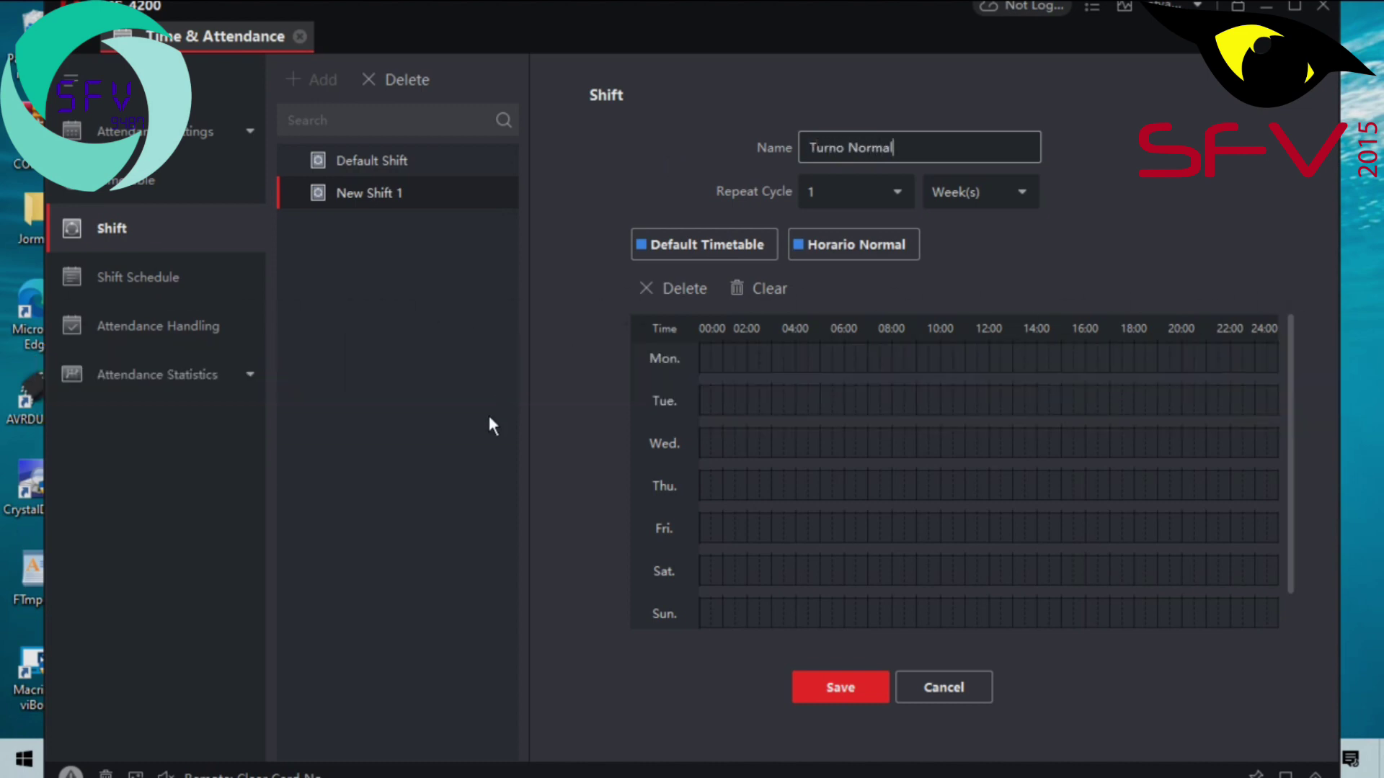
{"action": "left_click", "coordinate": [822, 245]}
Apply Horario Normal 08:00–17:00 to Monday through Sunday and save the shift.
{"action": "left_click", "coordinate": [920, 364]}
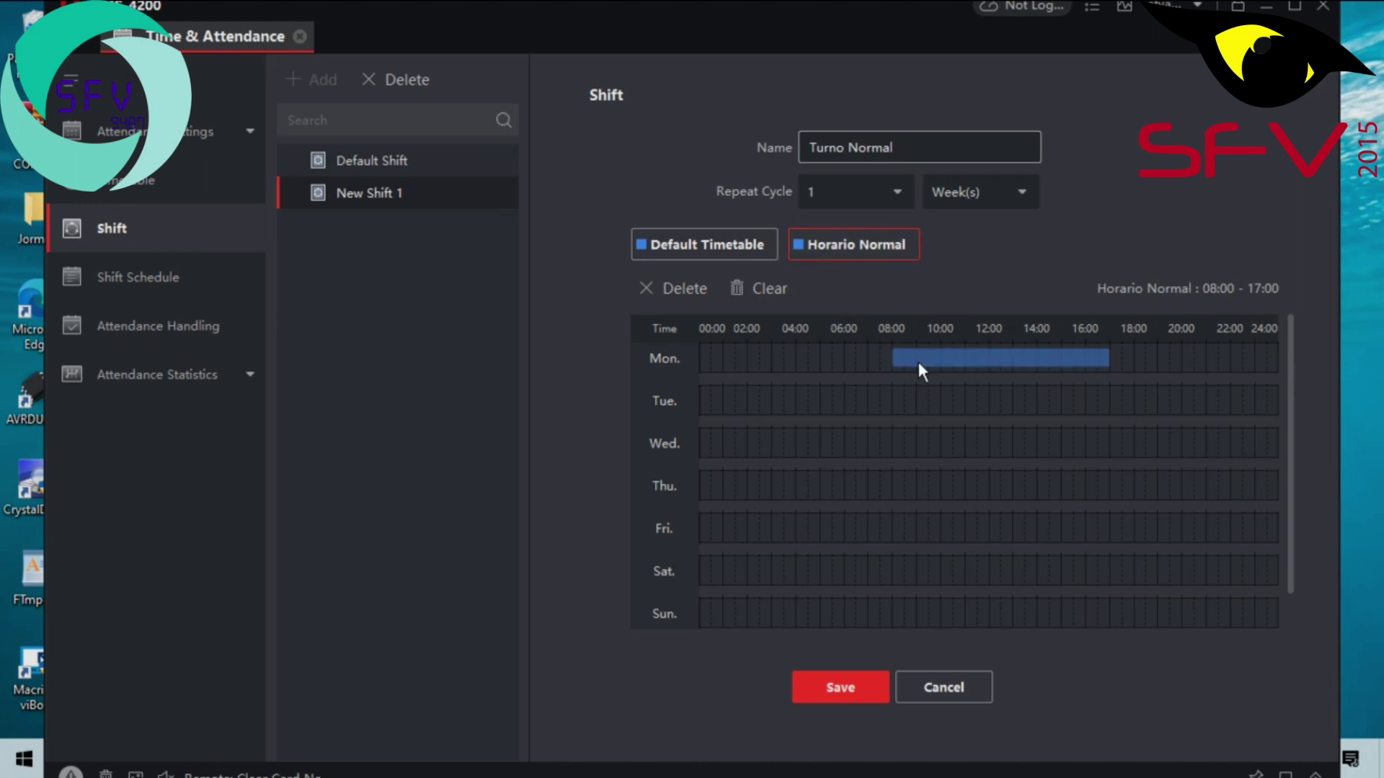
{"action": "left_click", "coordinate": [925, 401]}
{"action": "left_click", "coordinate": [931, 440]}
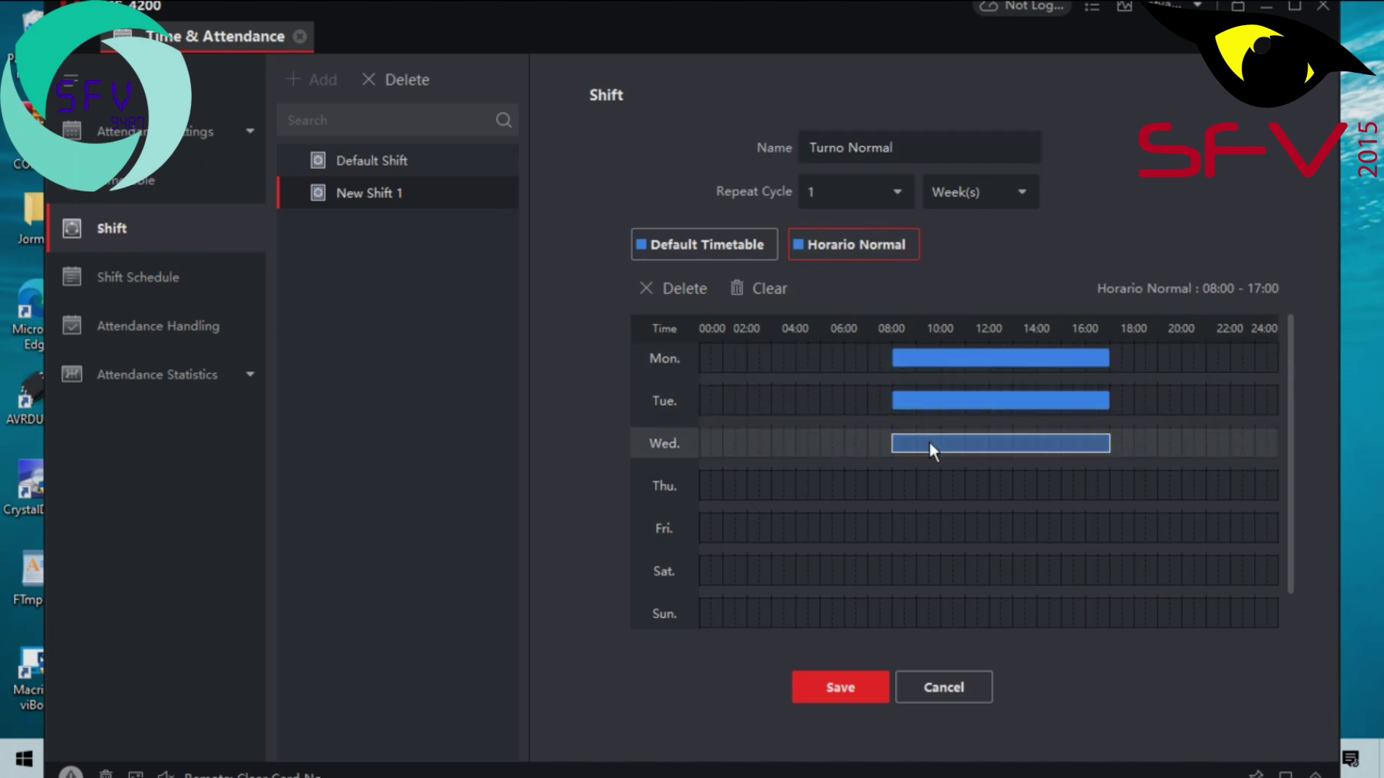
{"action": "left_click", "coordinate": [921, 484]}
{"action": "left_click", "coordinate": [959, 529]}
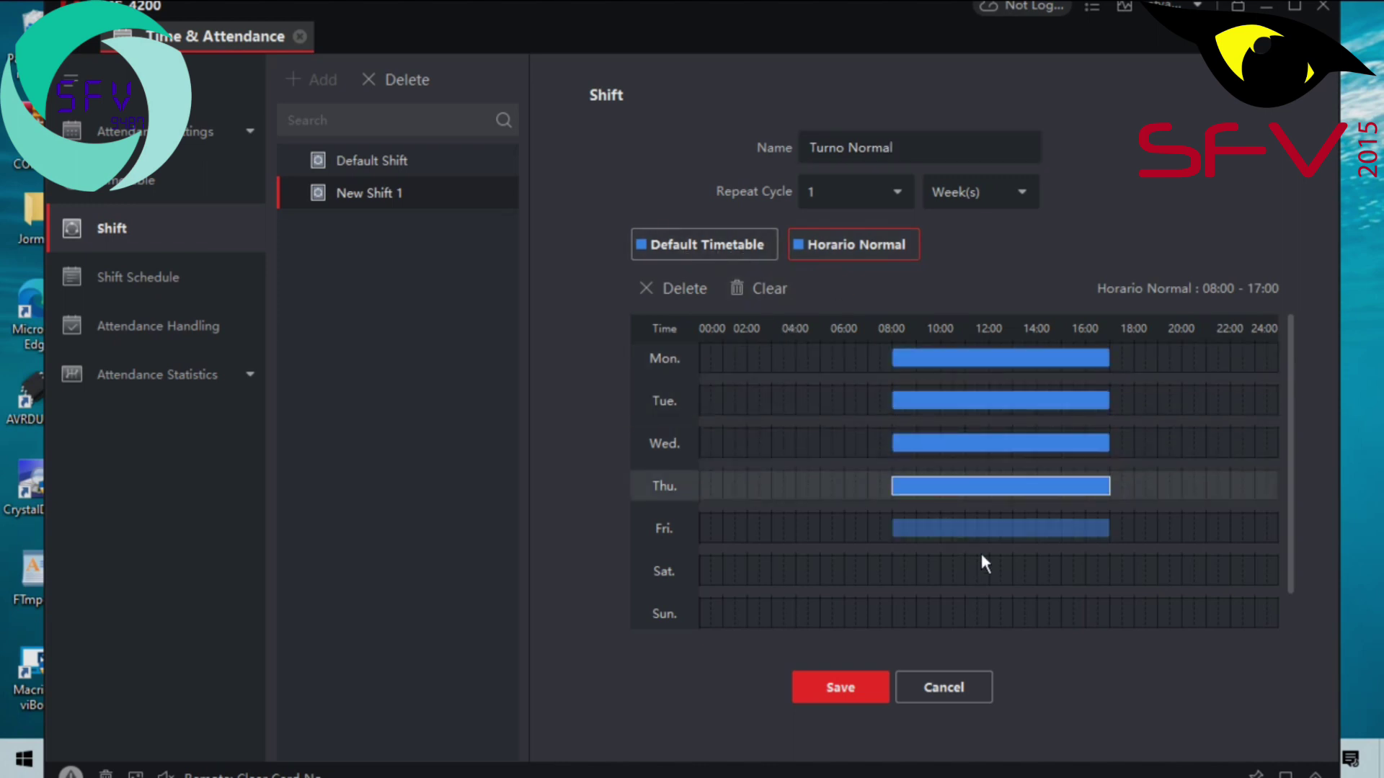
{"action": "left_click", "coordinate": [971, 528]}
{"action": "left_click", "coordinate": [968, 572]}
{"action": "left_click", "coordinate": [968, 604]}
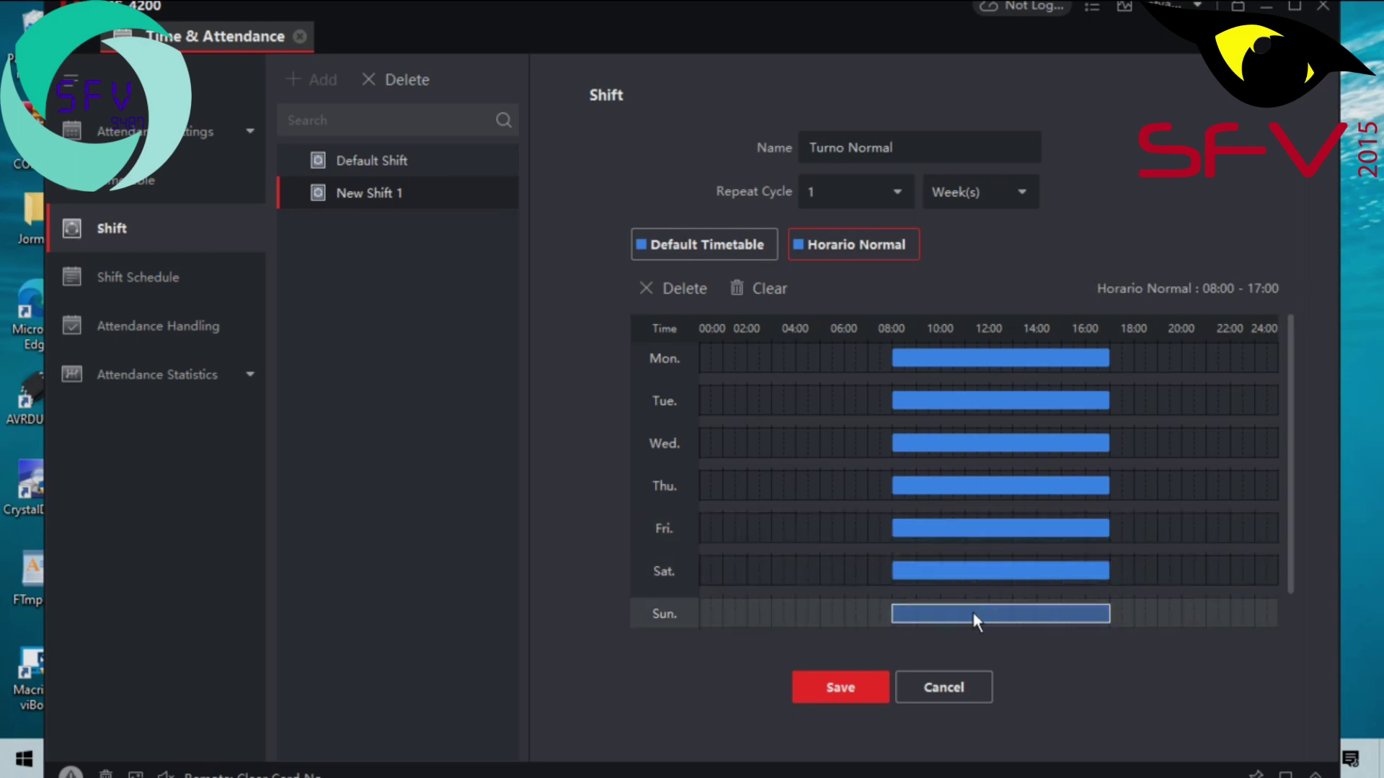
{"action": "left_click", "coordinate": [832, 686]}
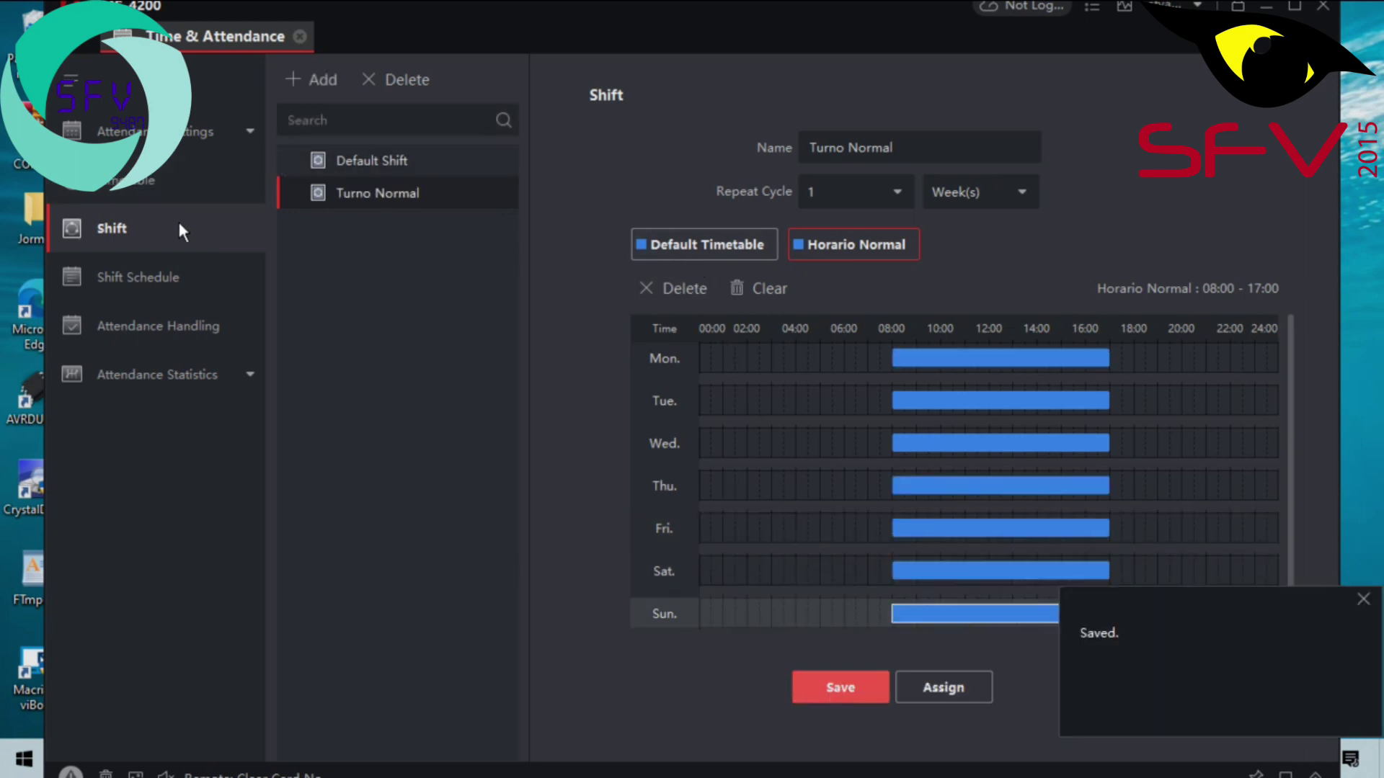
{"action": "left_click", "coordinate": [200, 274]}
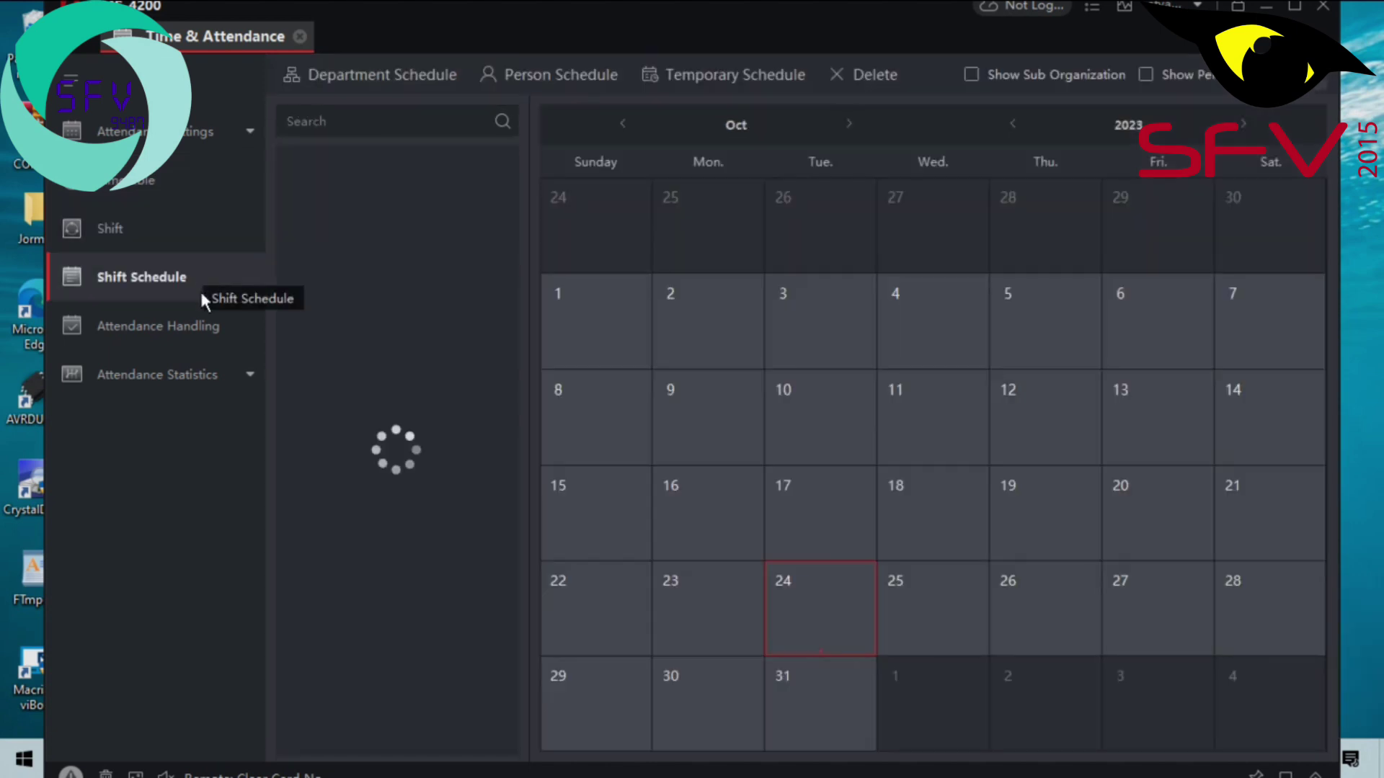
{"action": "left_click", "coordinate": [193, 326]}
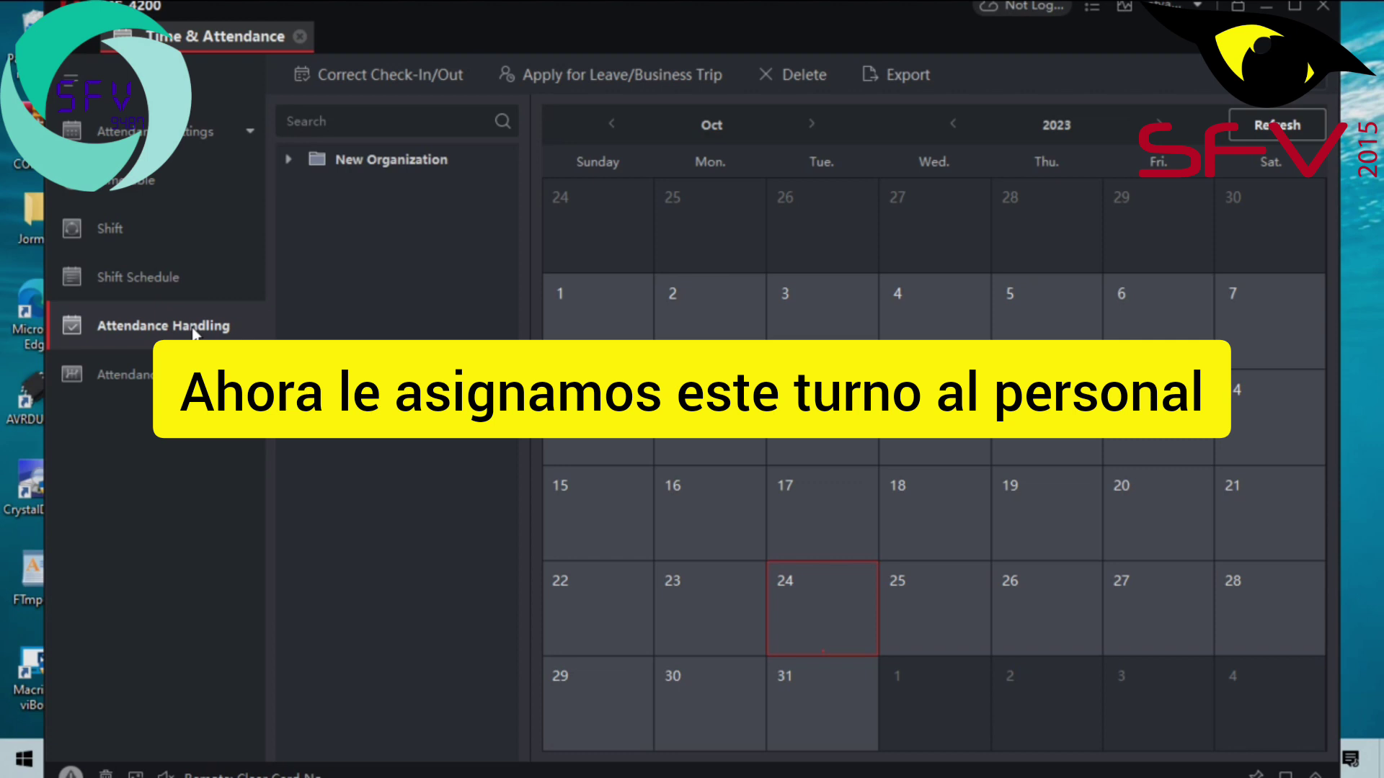
{"action": "left_click", "coordinate": [193, 283]}
{"action": "left_click", "coordinate": [183, 240]}
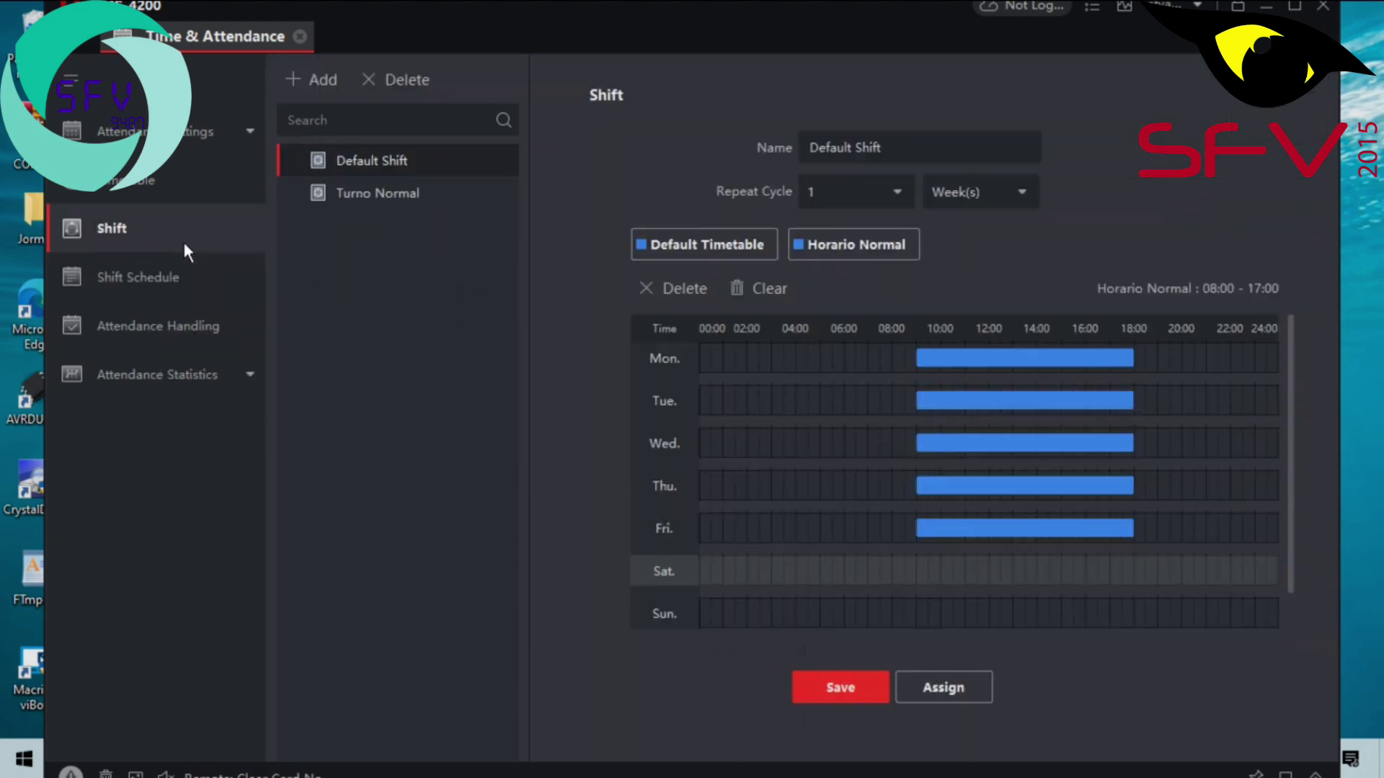
{"action": "left_click", "coordinate": [177, 274]}
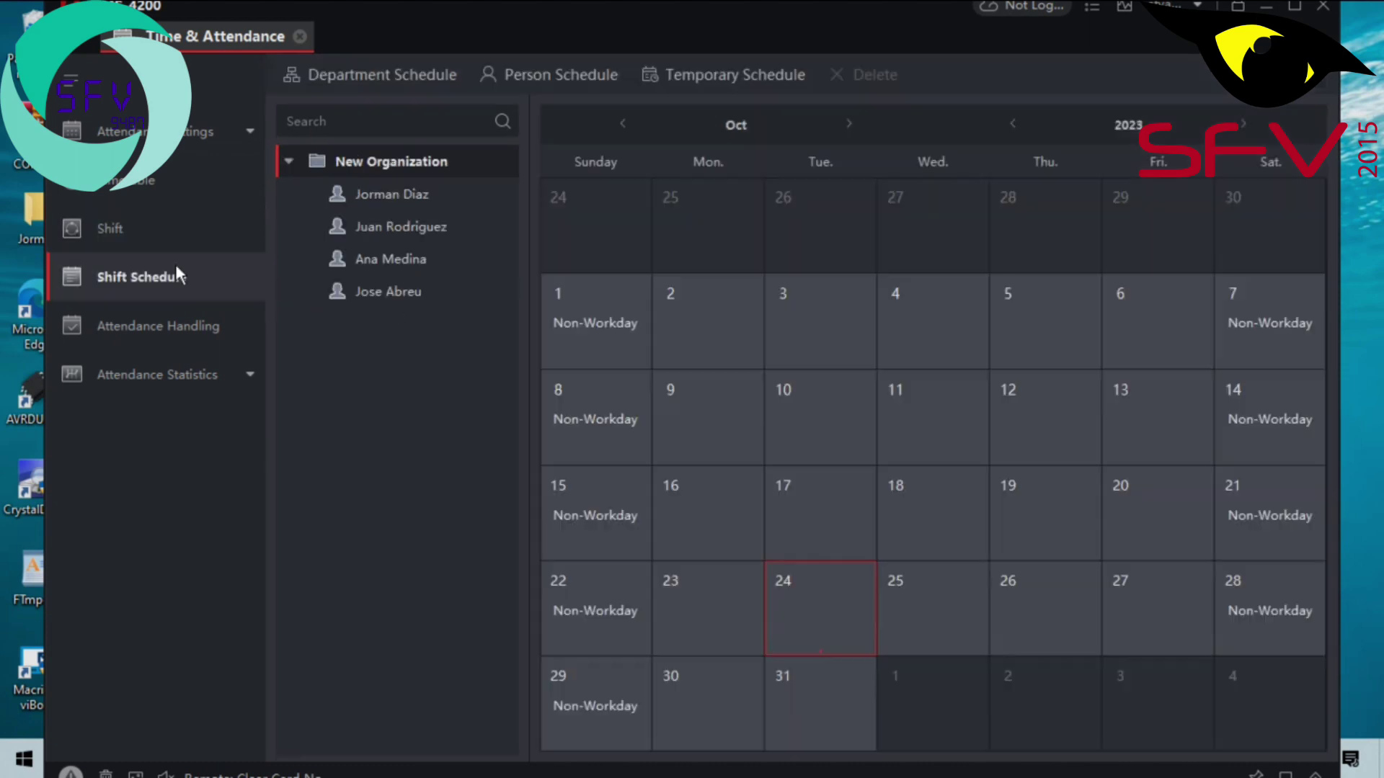